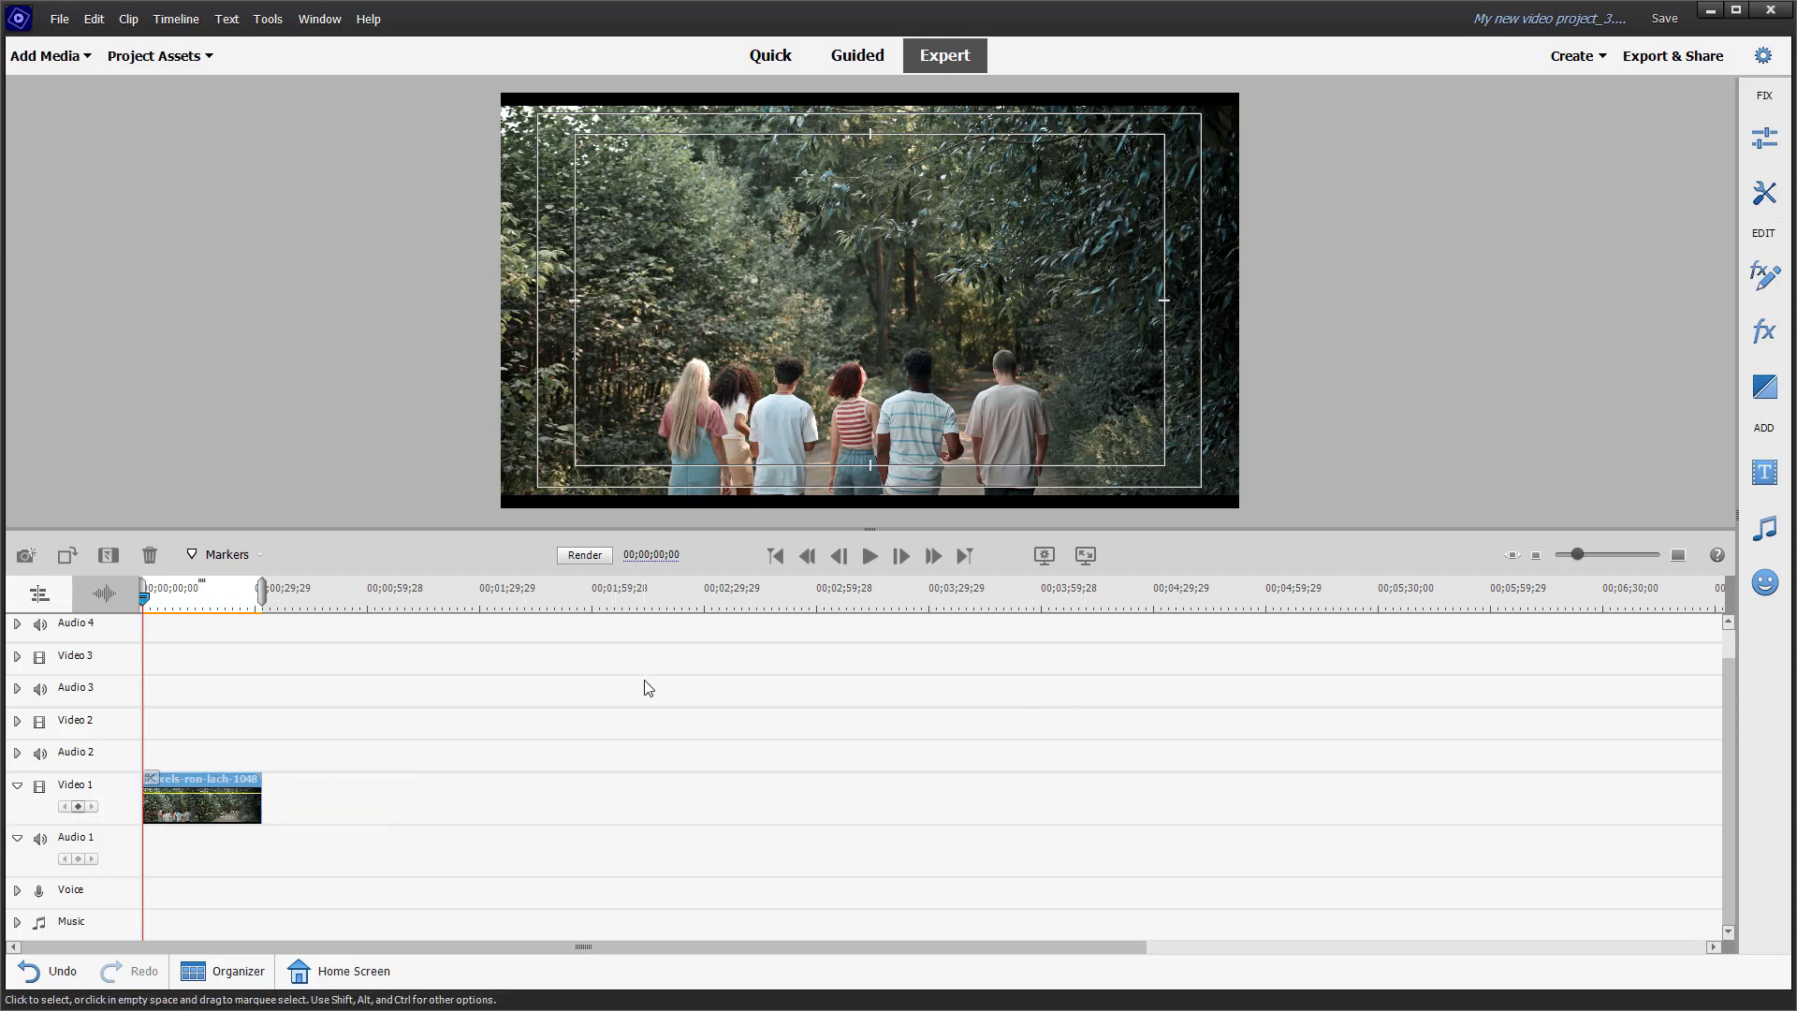
Step: Apply the Strobe Light effect from the Stylize category of video effects to the clip on the Video 1 track
{"action": "left_click", "coordinate": [1762, 332]}
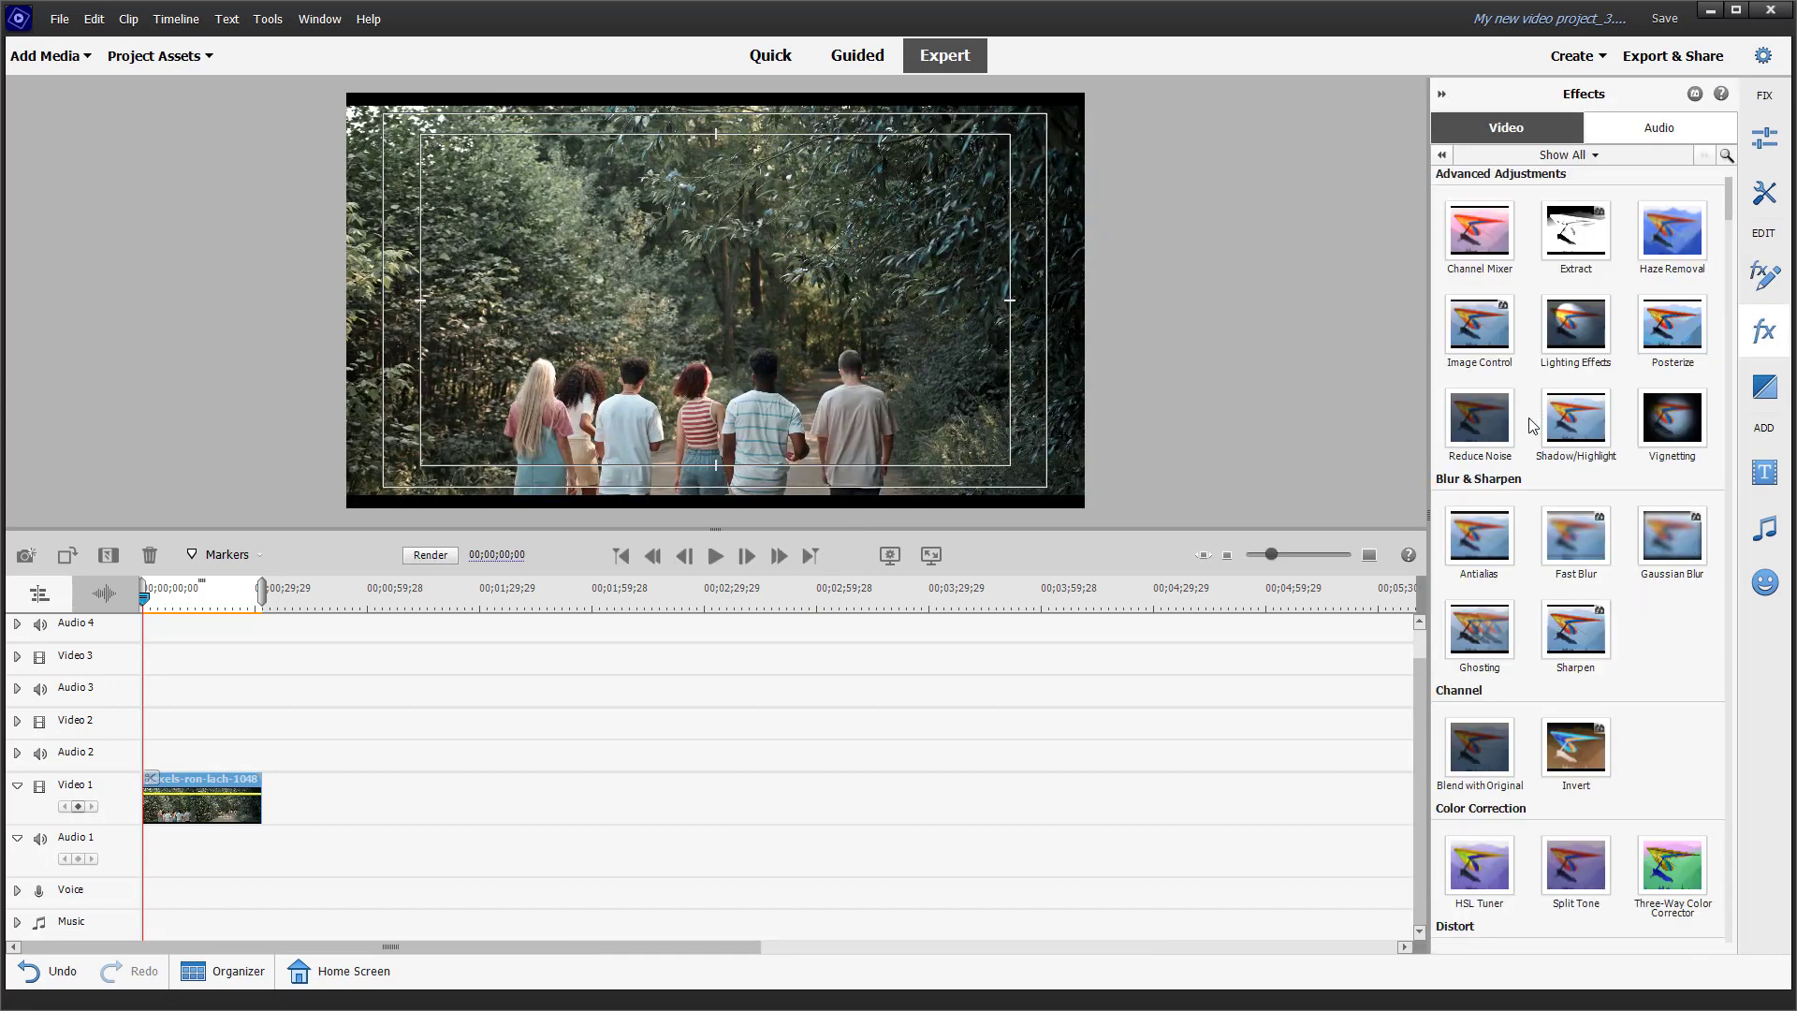
{"action": "left_click", "coordinate": [1570, 155]}
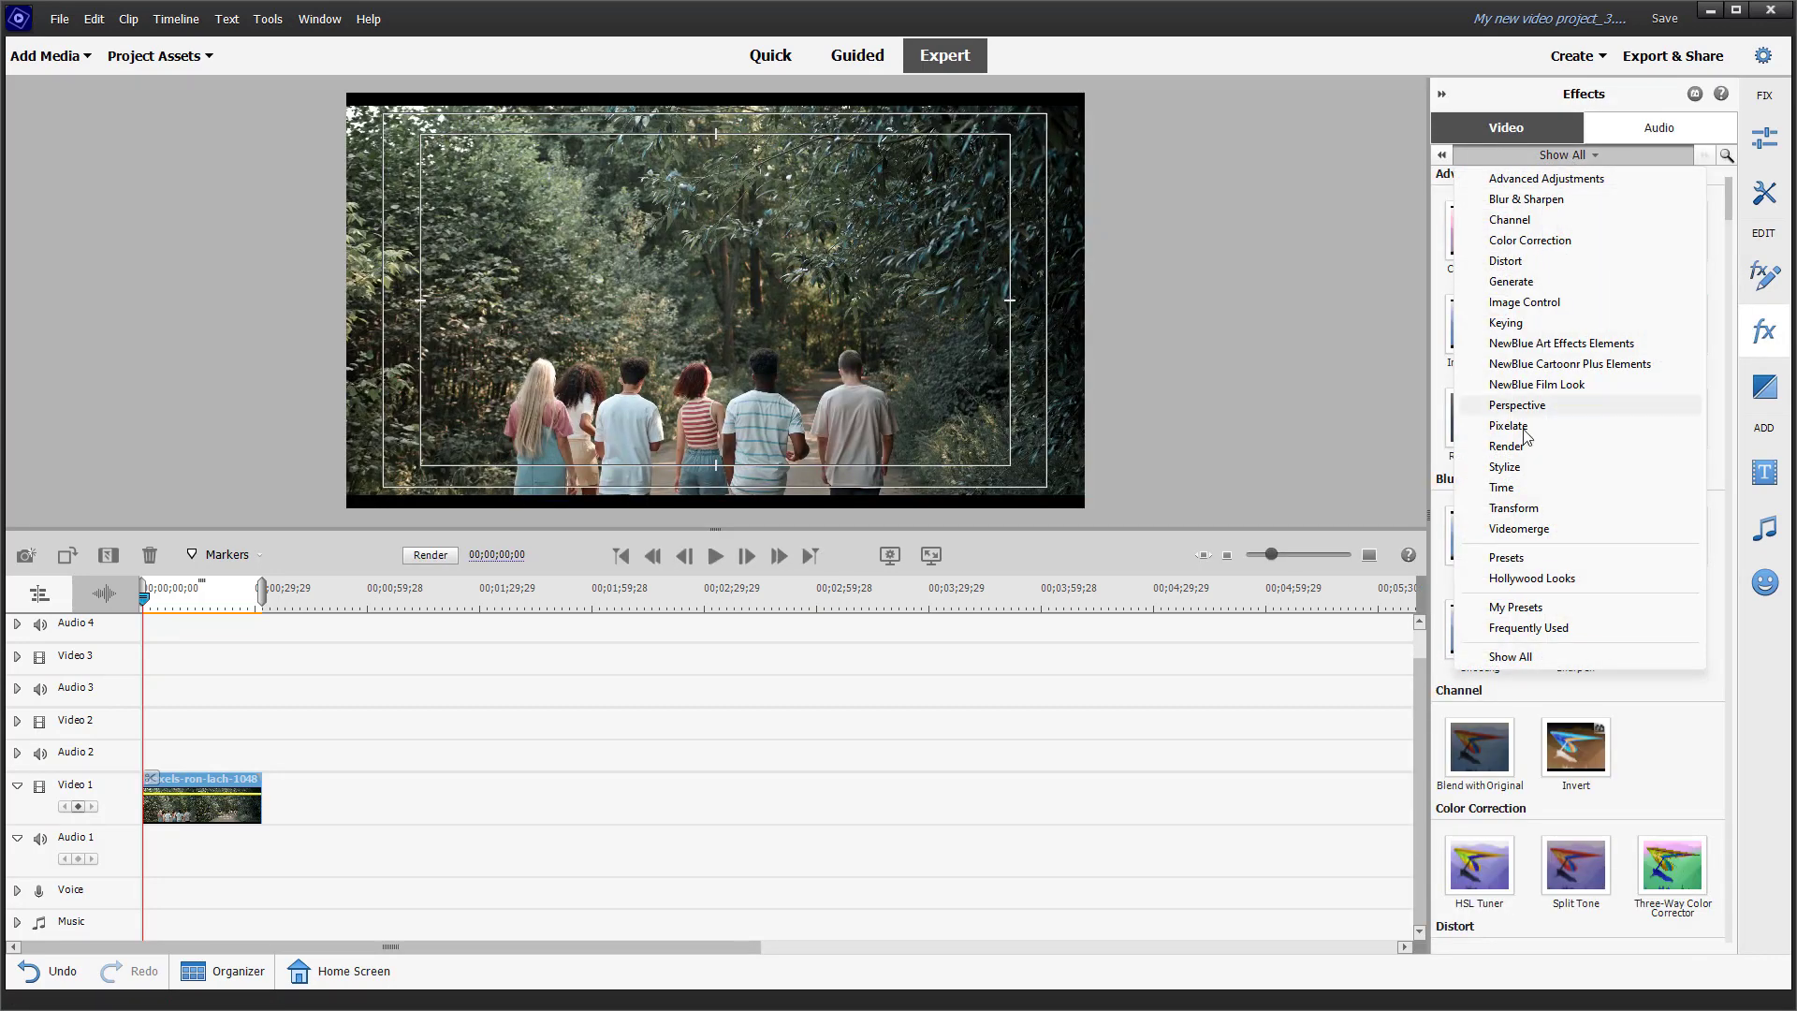
{"action": "left_click", "coordinate": [1509, 426]}
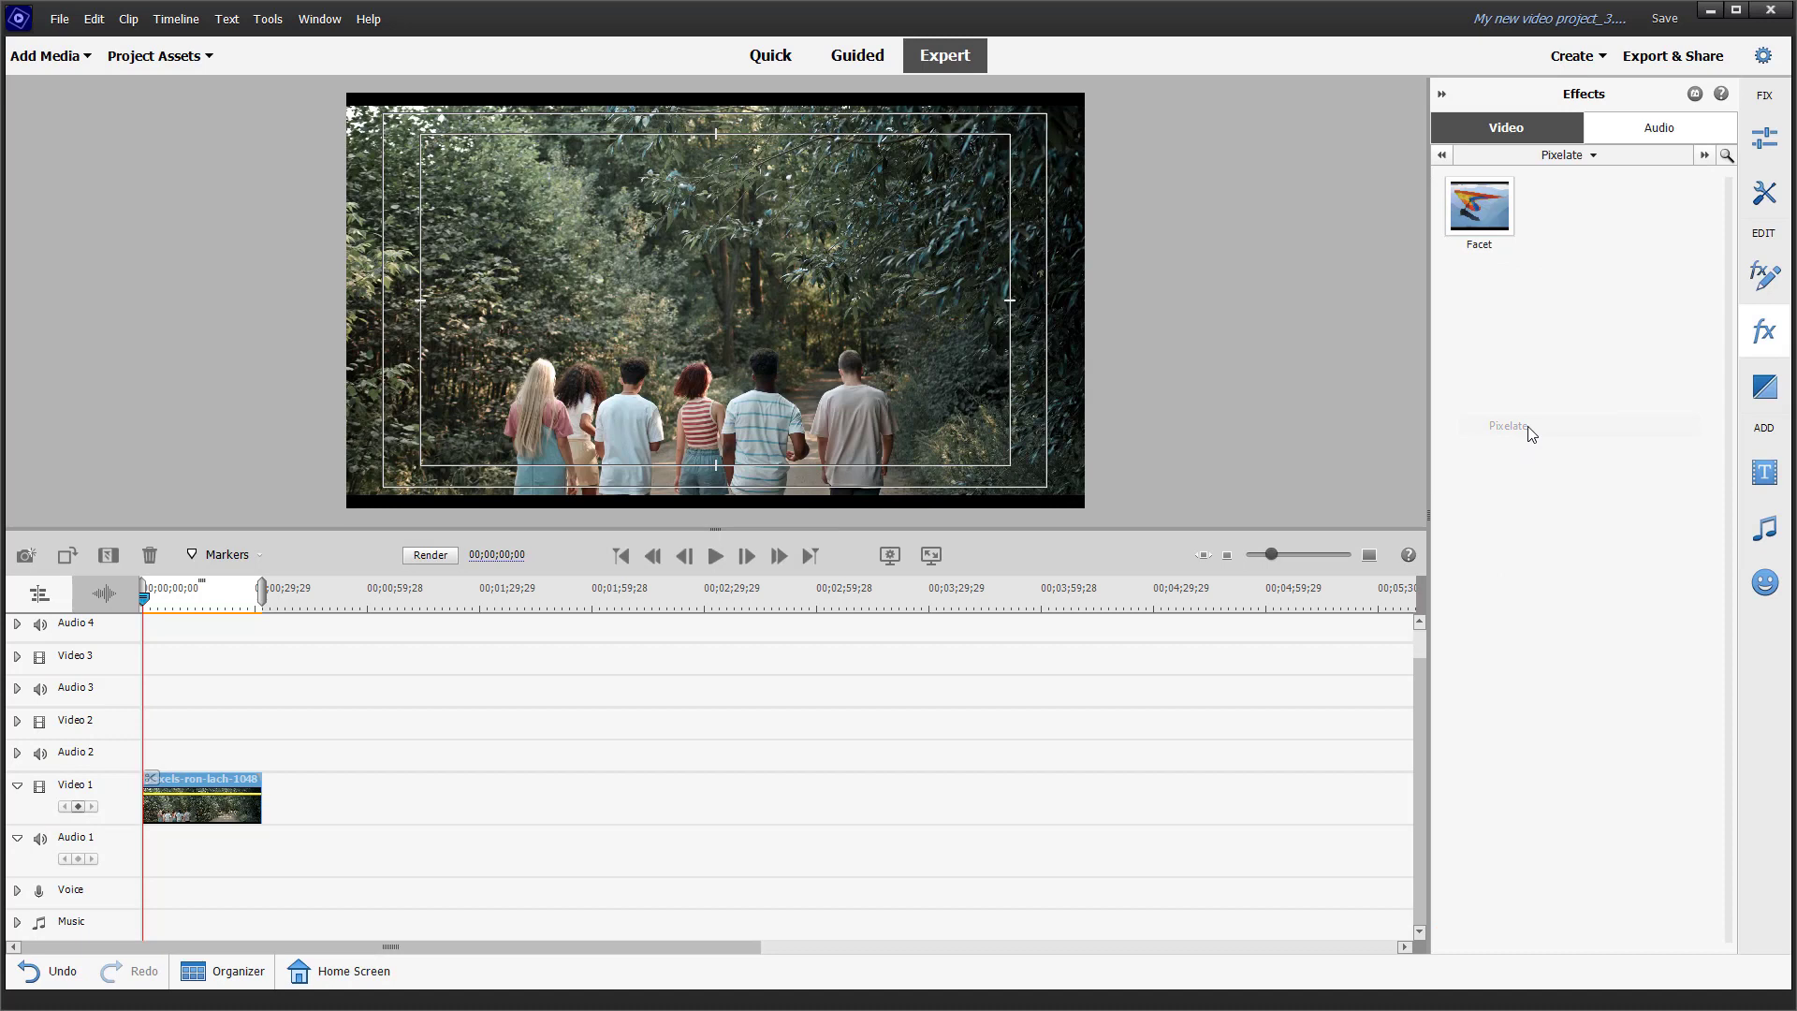
{"action": "left_click", "coordinate": [1585, 159]}
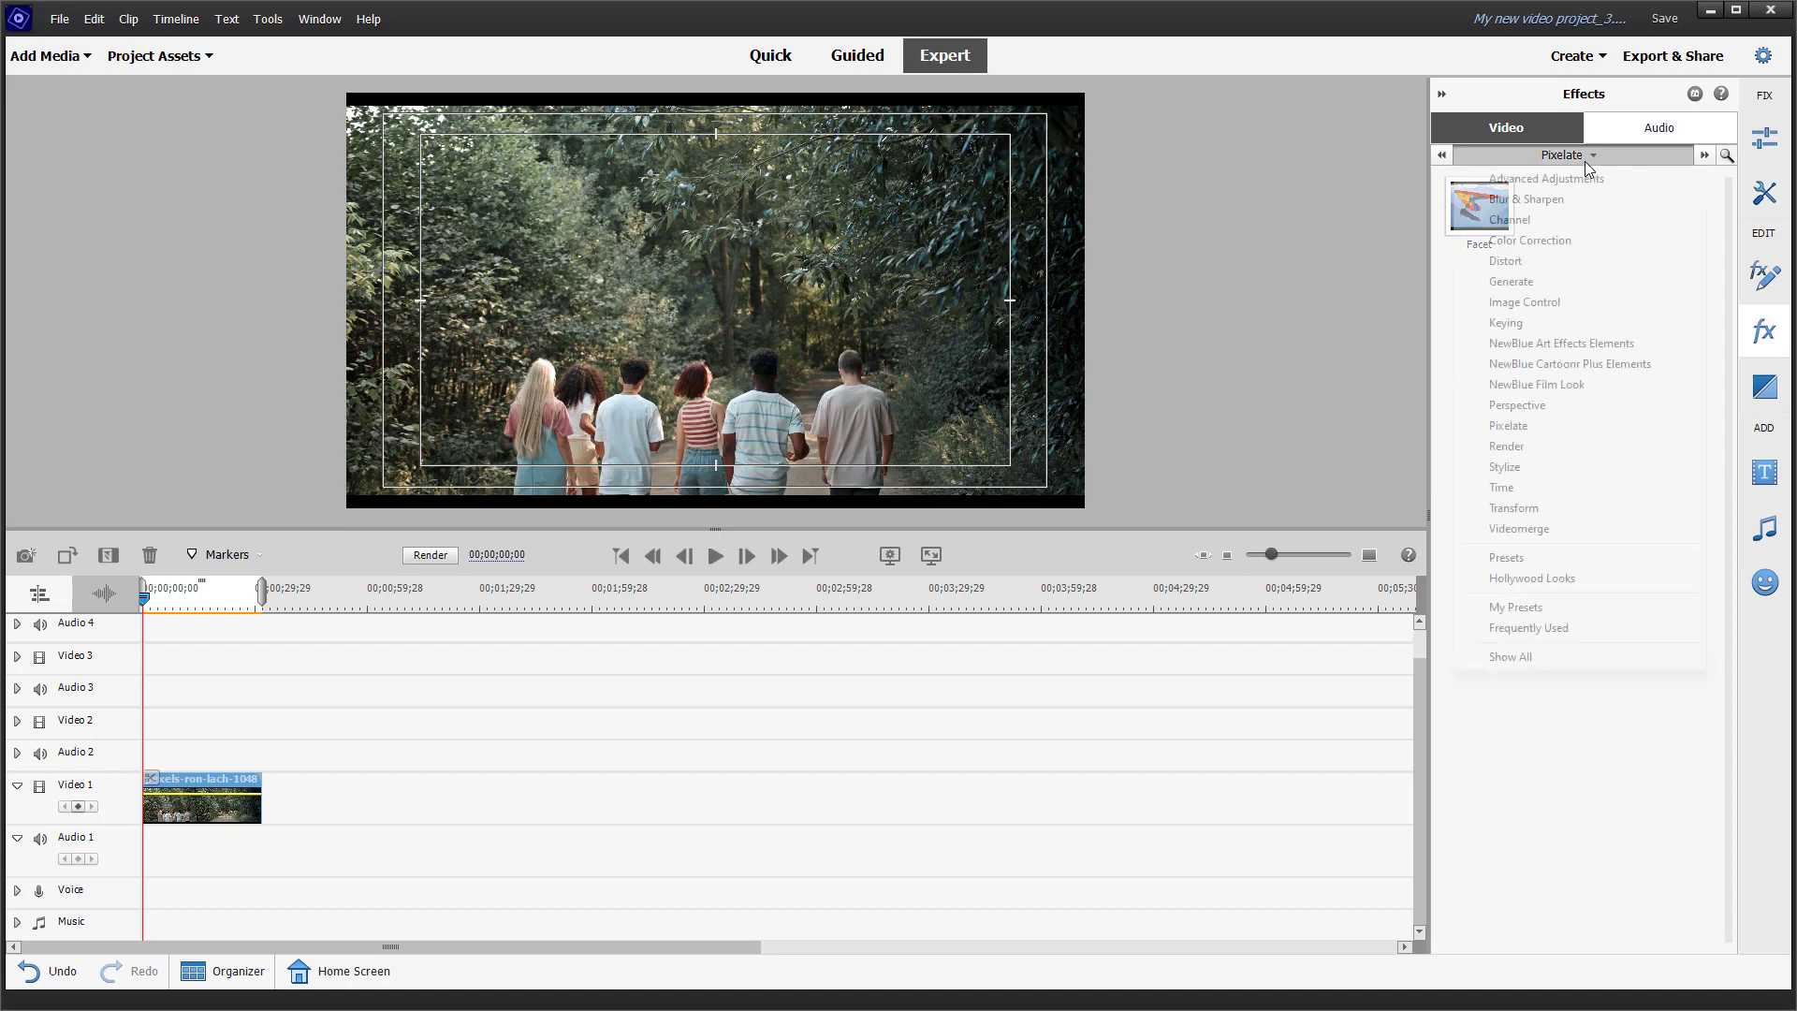
{"action": "left_click", "coordinate": [1530, 476]}
{"action": "key", "text": "ctrl+s"}
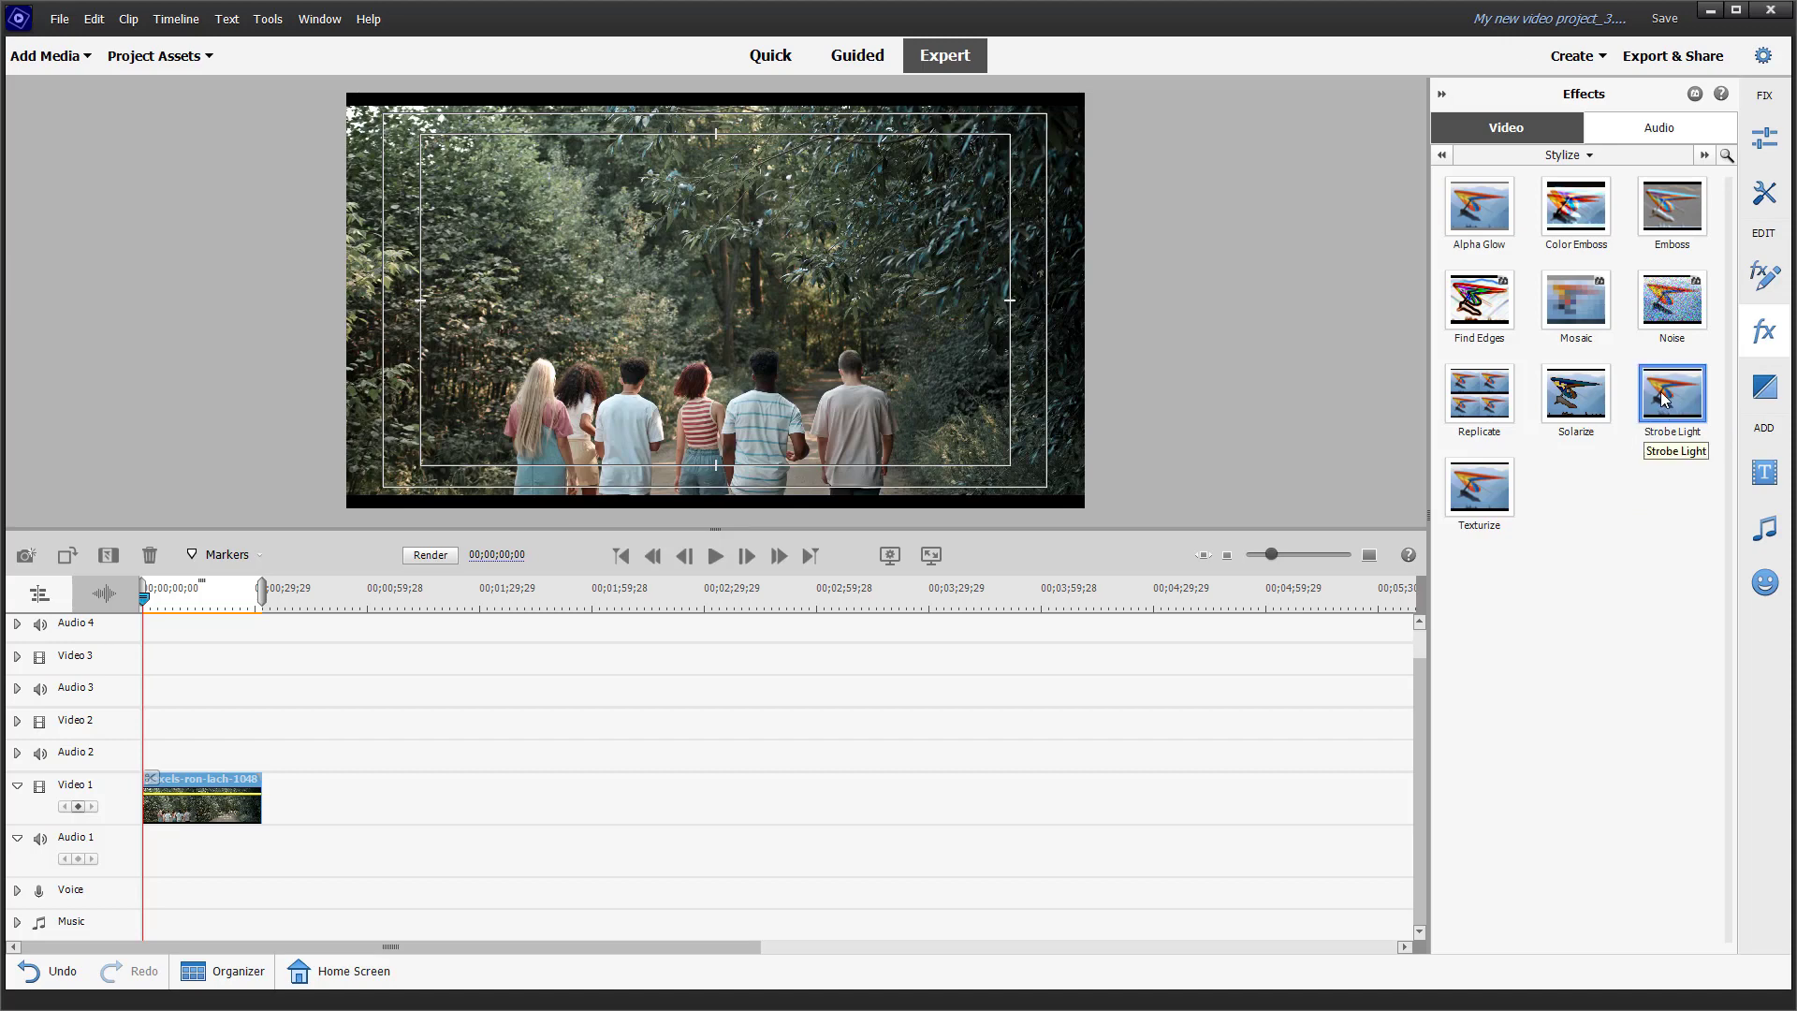
{"action": "left_click_drag", "start_coordinate": [1665, 400], "coordinate": [1087, 786]}
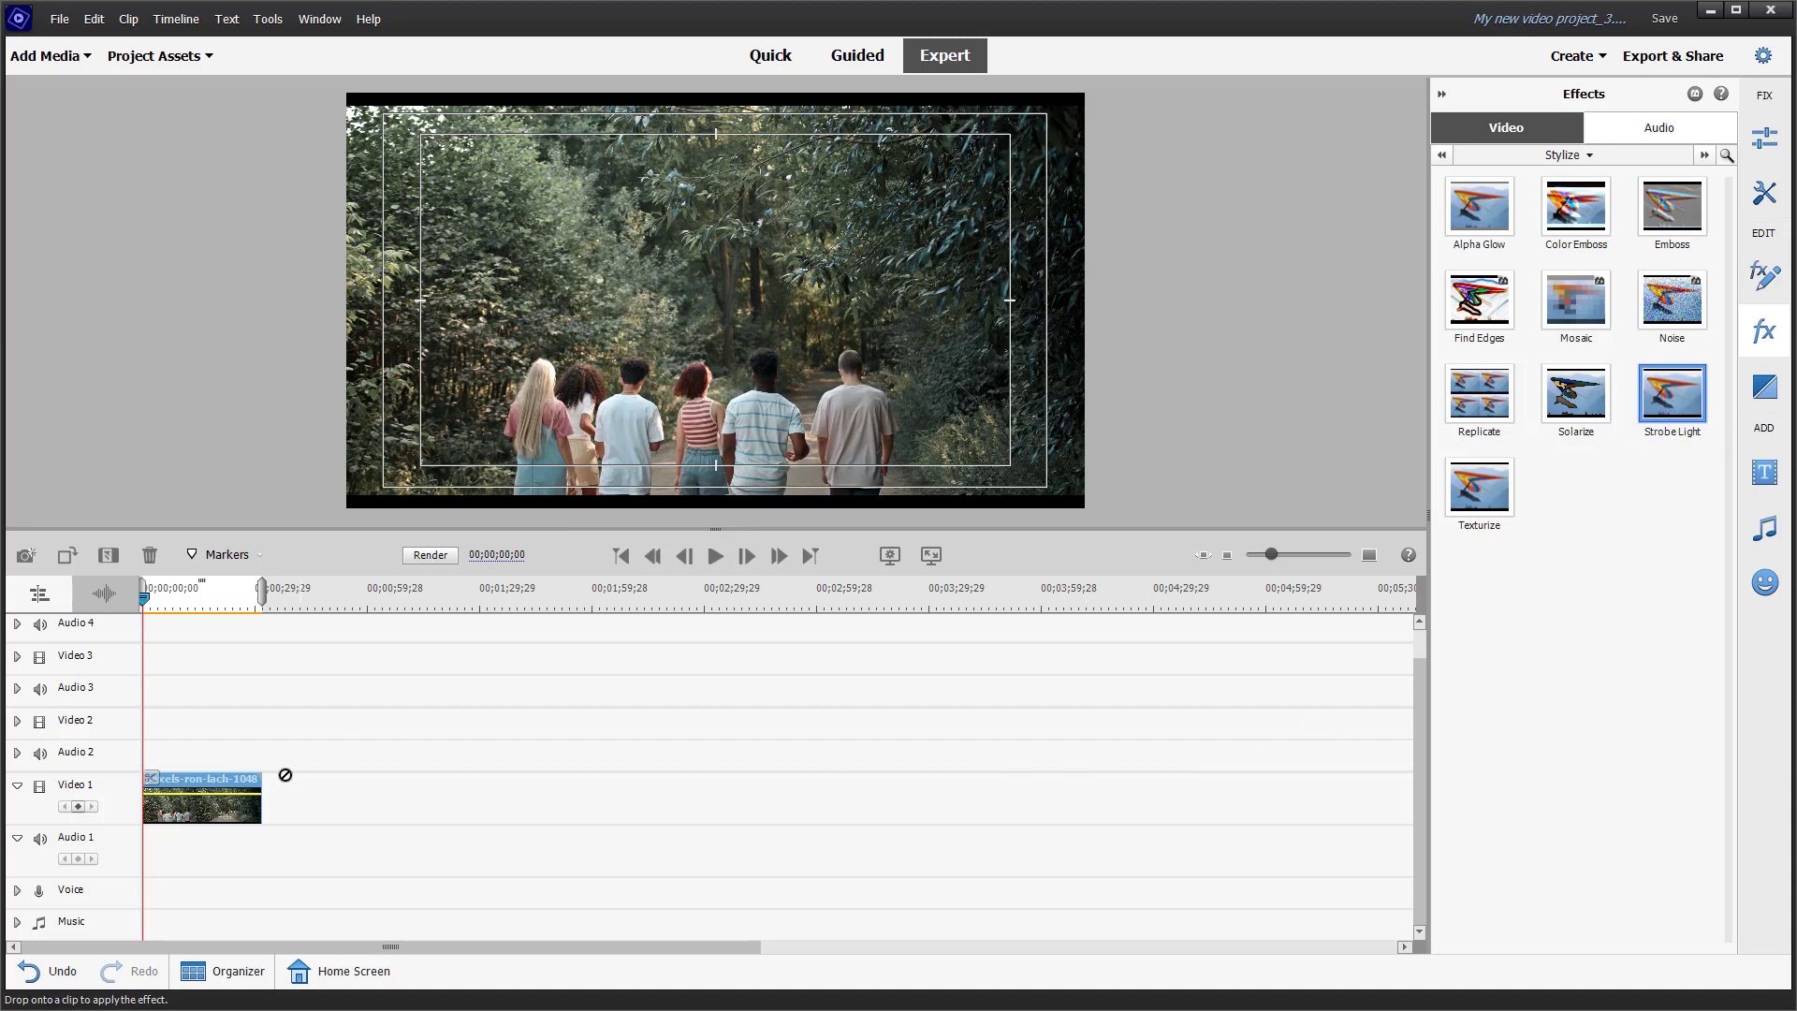
{"action": "left_click_drag", "start_coordinate": [286, 776], "coordinate": [235, 806]}
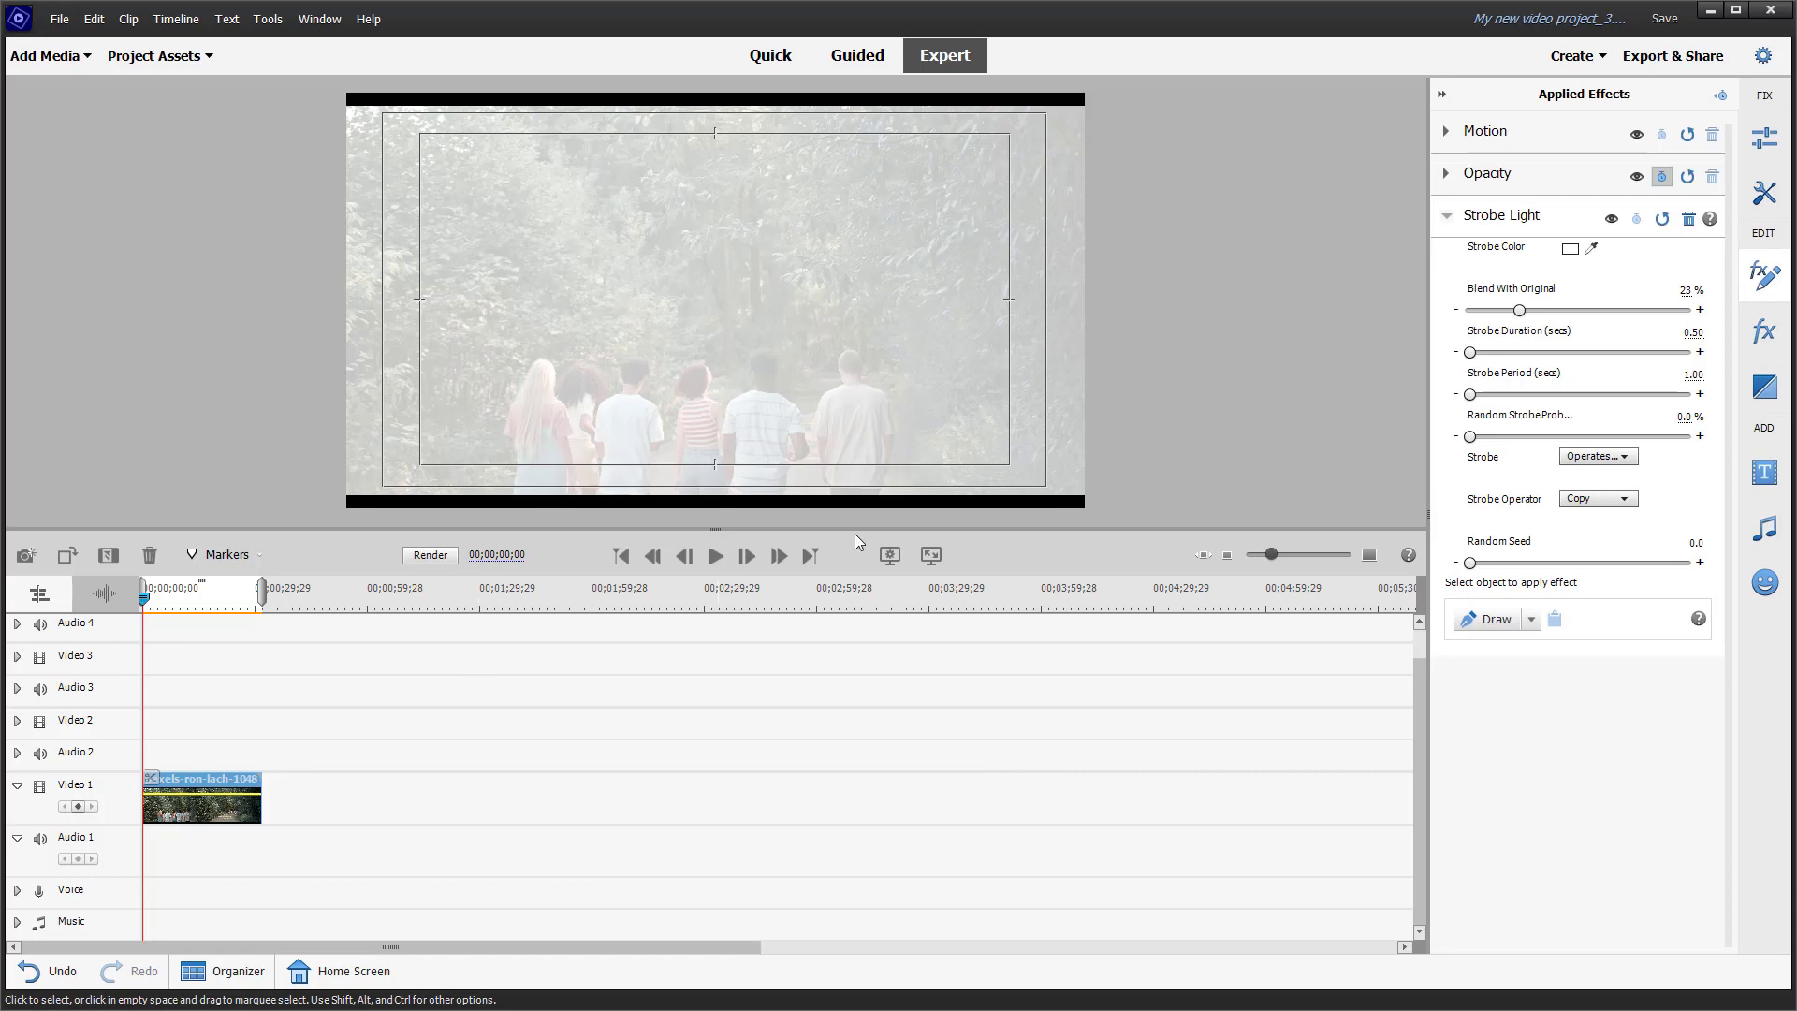
Step: Preview the strobe on the clip and set the Strobe Color to yellow EADB76
{"action": "left_click", "coordinate": [717, 558]}
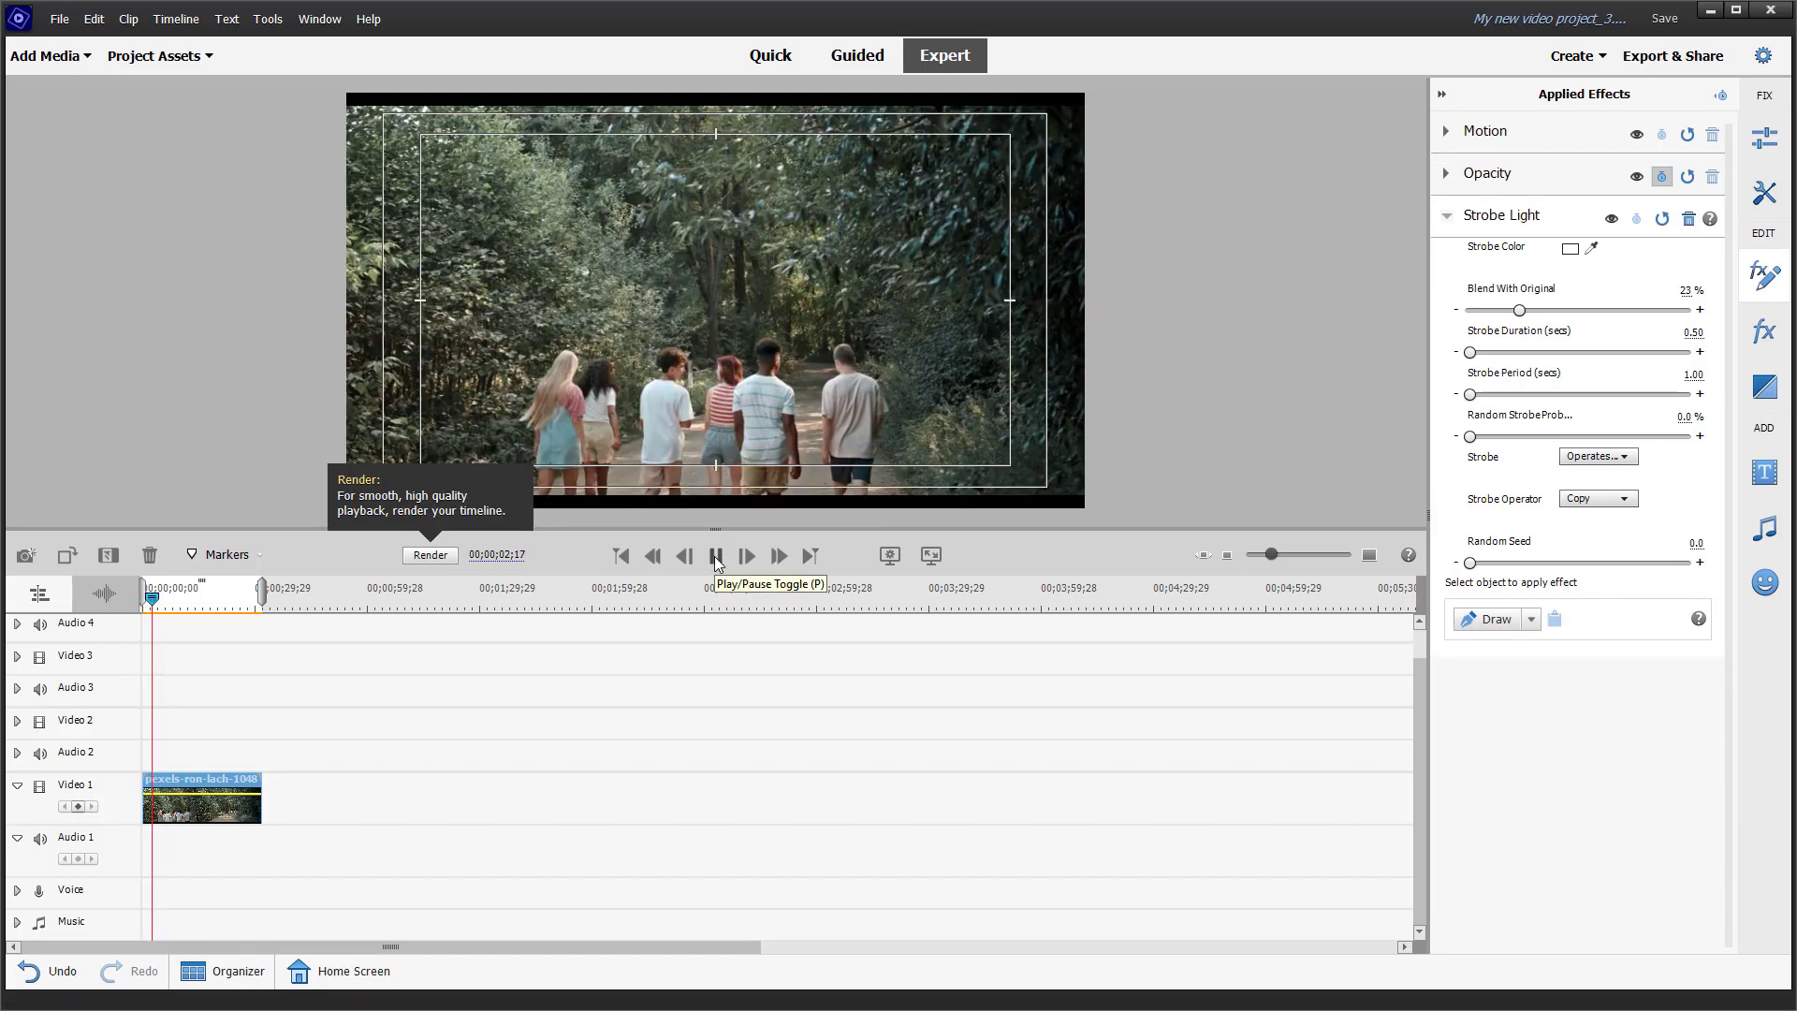
{"action": "left_click", "coordinate": [716, 558]}
{"action": "left_click", "coordinate": [1570, 248]}
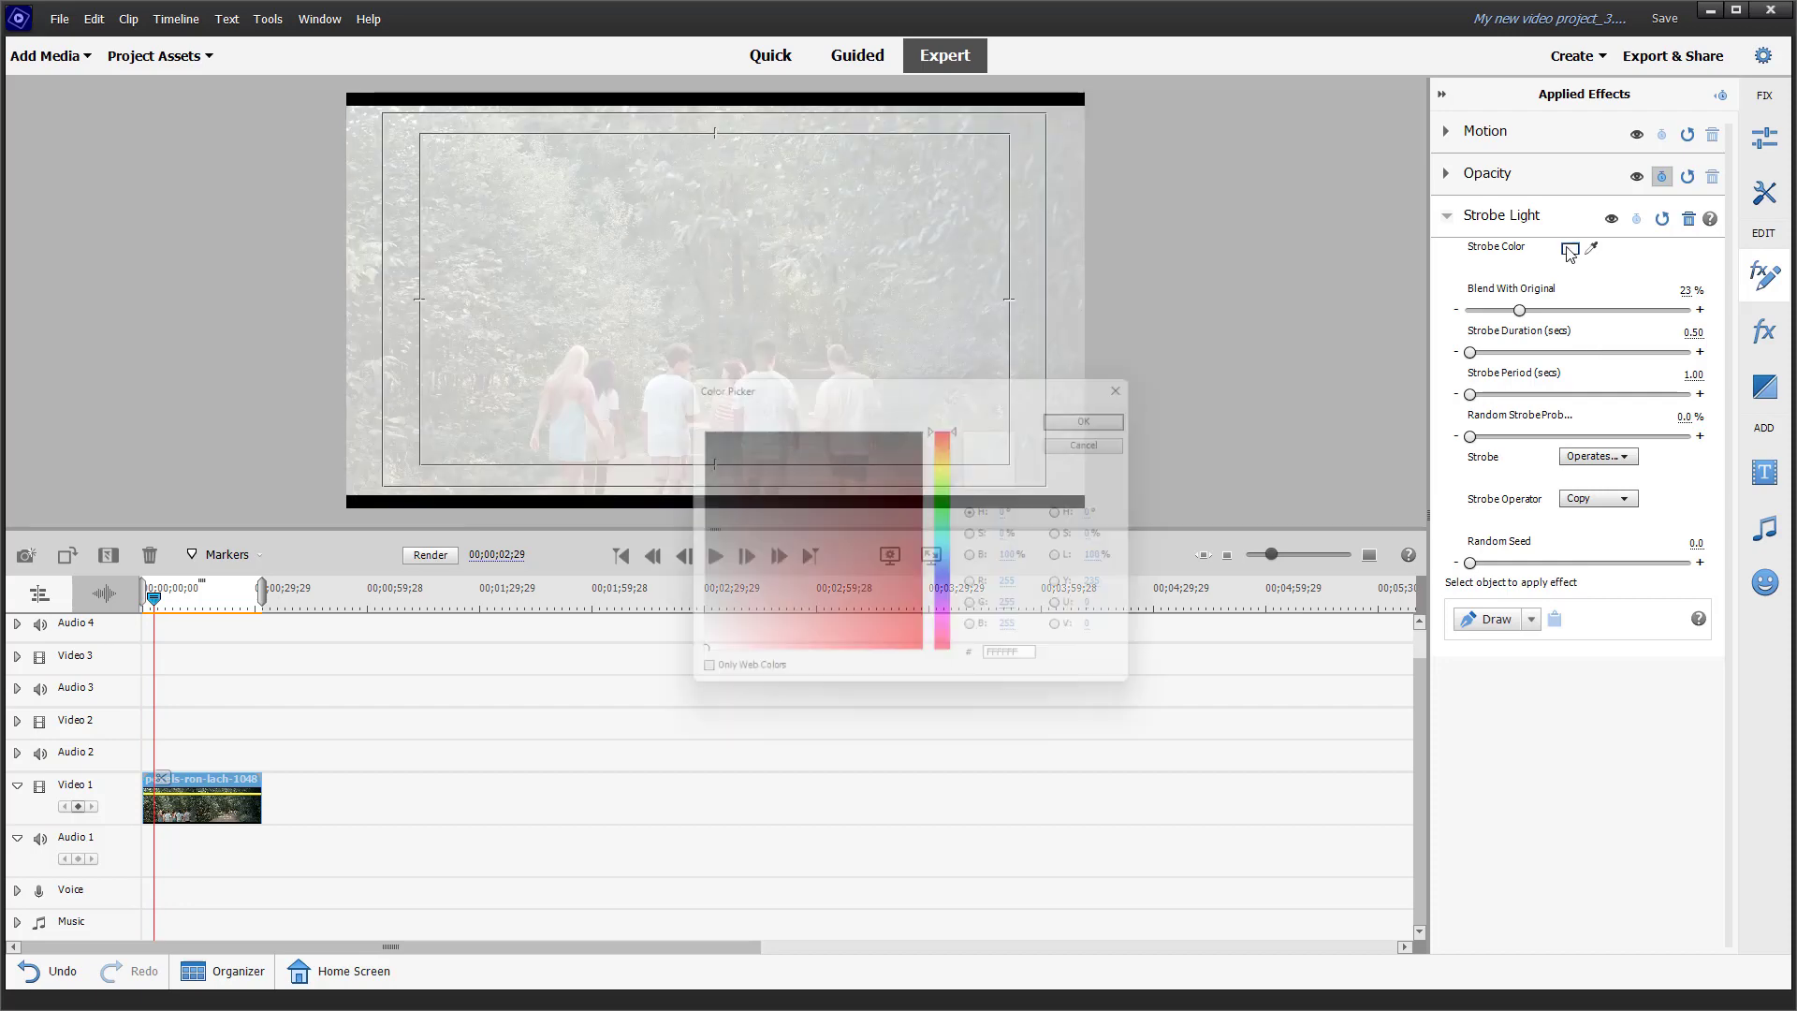
{"action": "left_click_drag", "start_coordinate": [798, 593], "coordinate": [811, 557]}
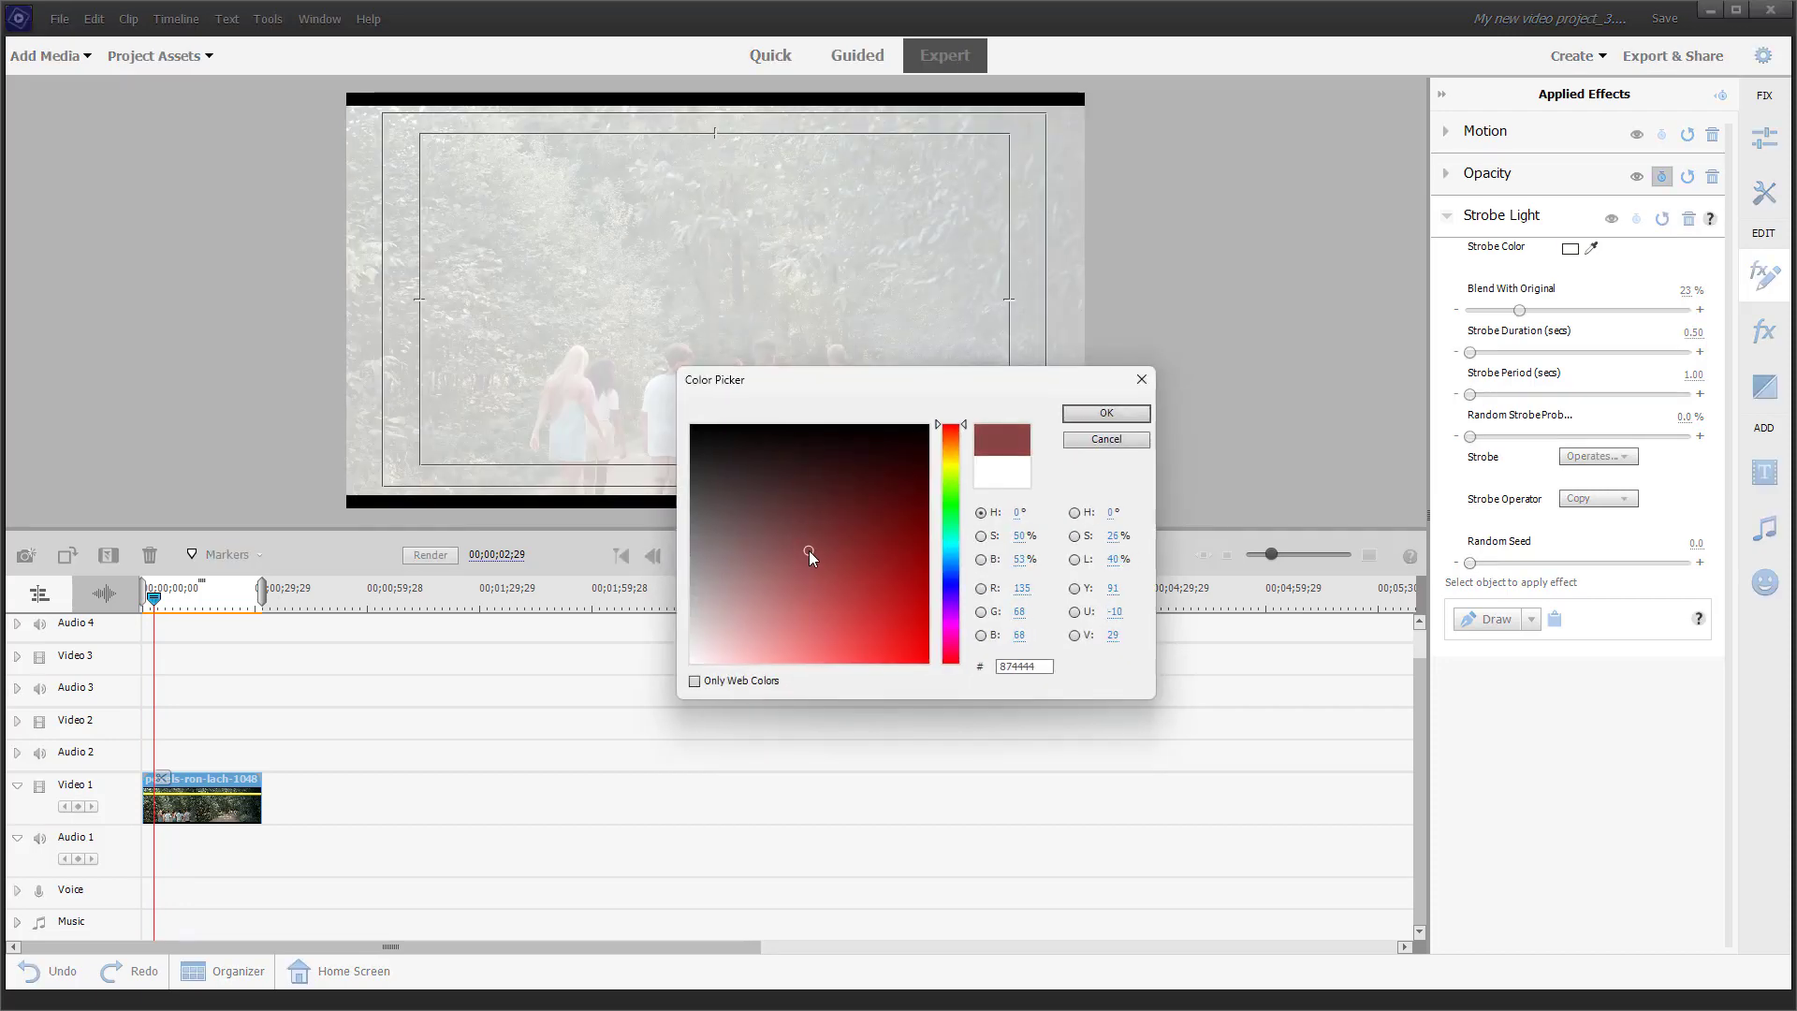
{"action": "left_click", "coordinate": [950, 458]}
{"action": "left_click", "coordinate": [824, 650]}
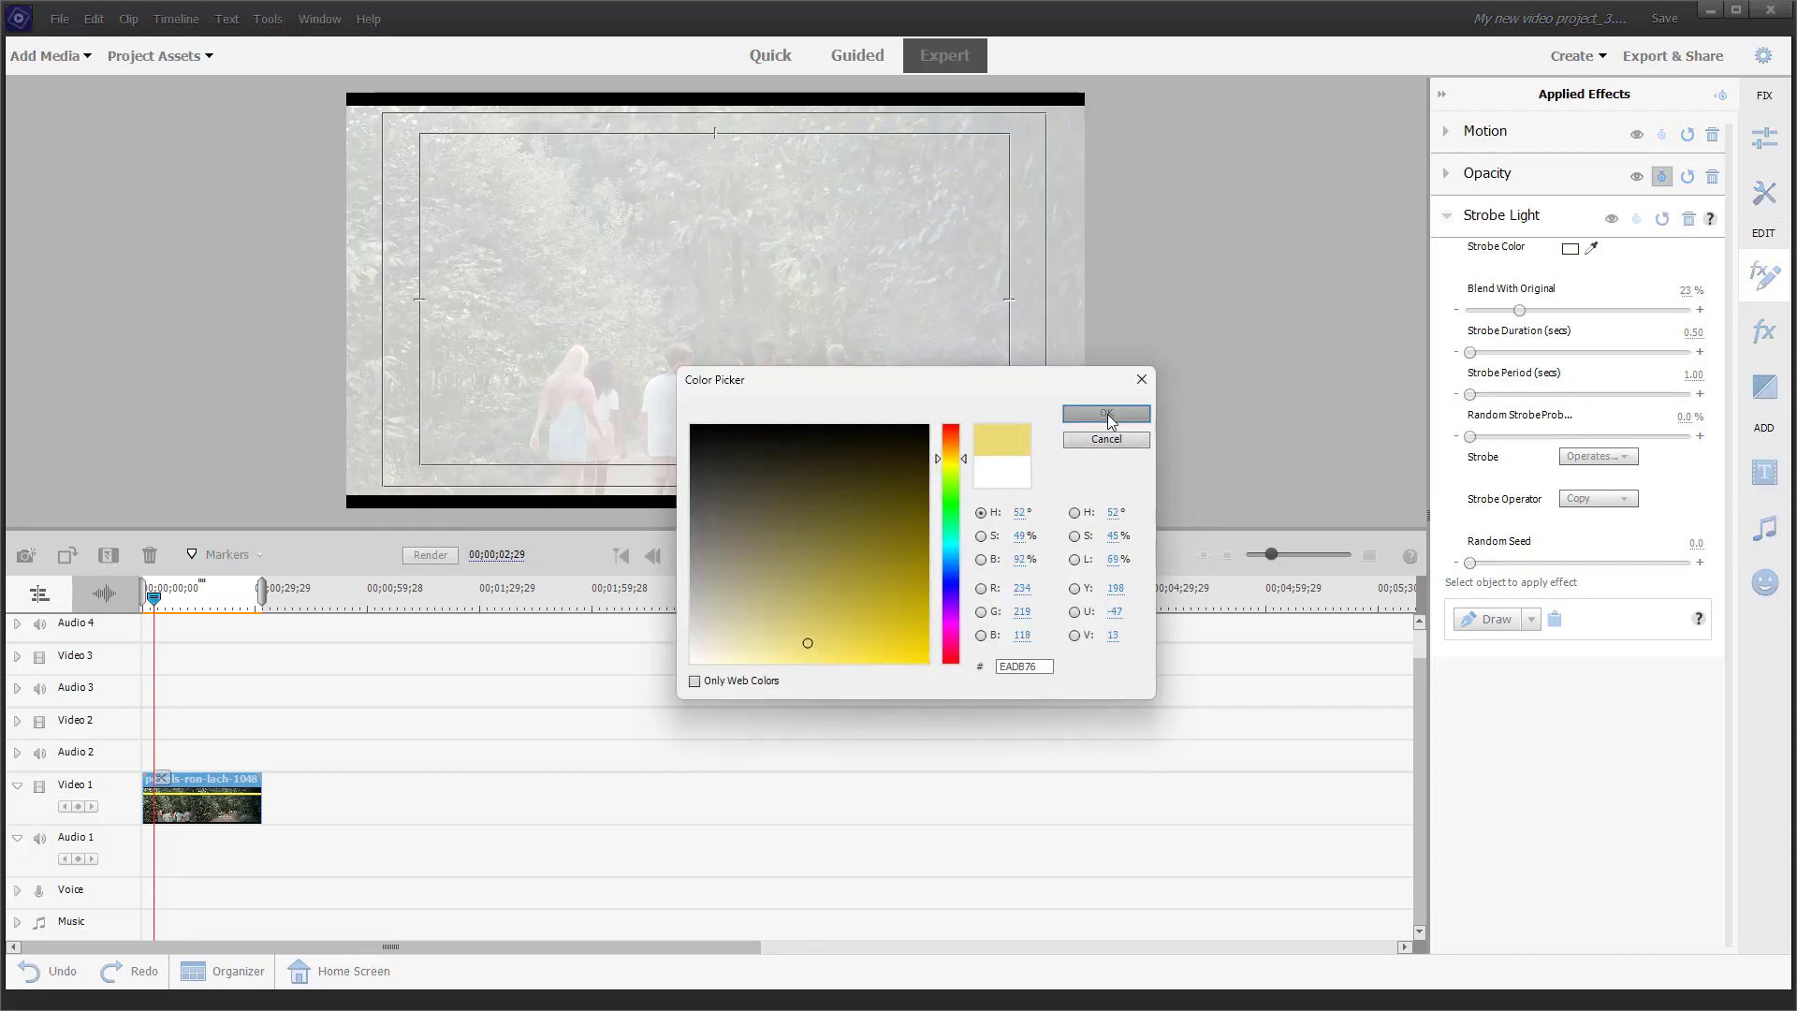
{"action": "left_click", "coordinate": [1106, 415]}
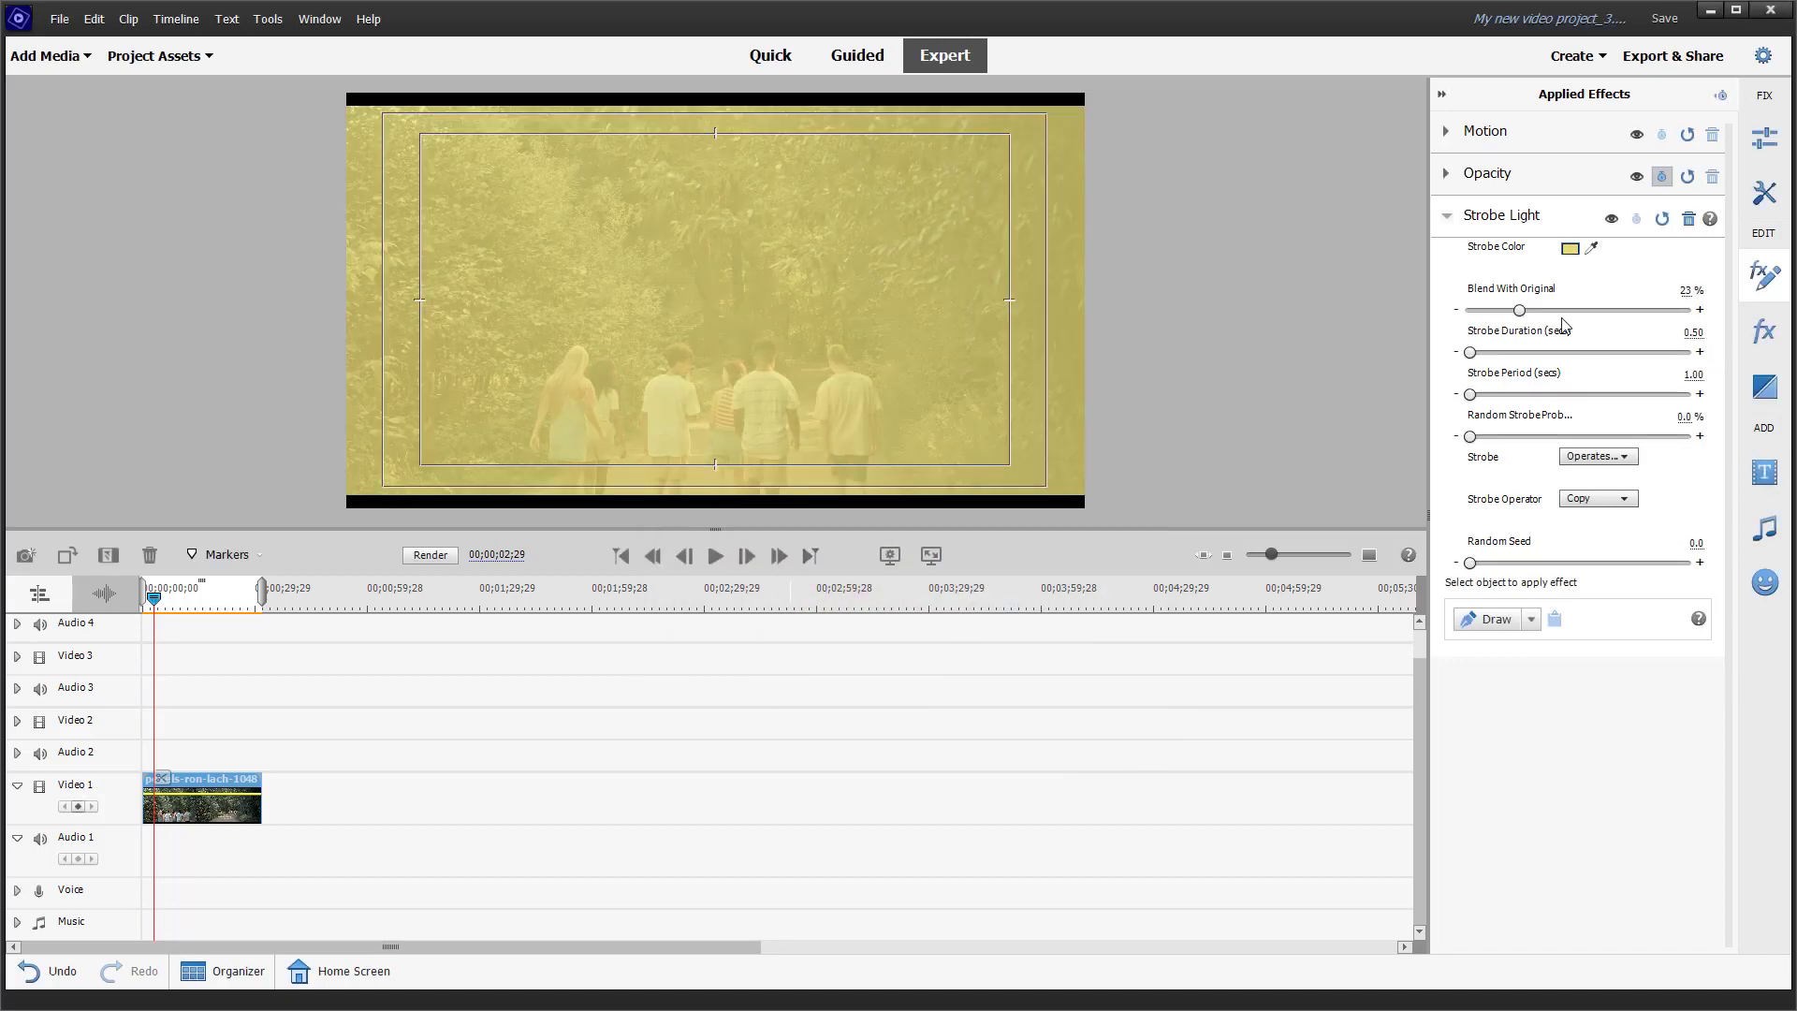
Step: Set the strobe's Blend With Original to 58% and its Strobe Duration to 0.50 seconds while previewing the clip
{"action": "left_click_drag", "start_coordinate": [1522, 309], "coordinate": [1595, 314]}
{"action": "left_click_drag", "start_coordinate": [1474, 353], "coordinate": [1489, 356]}
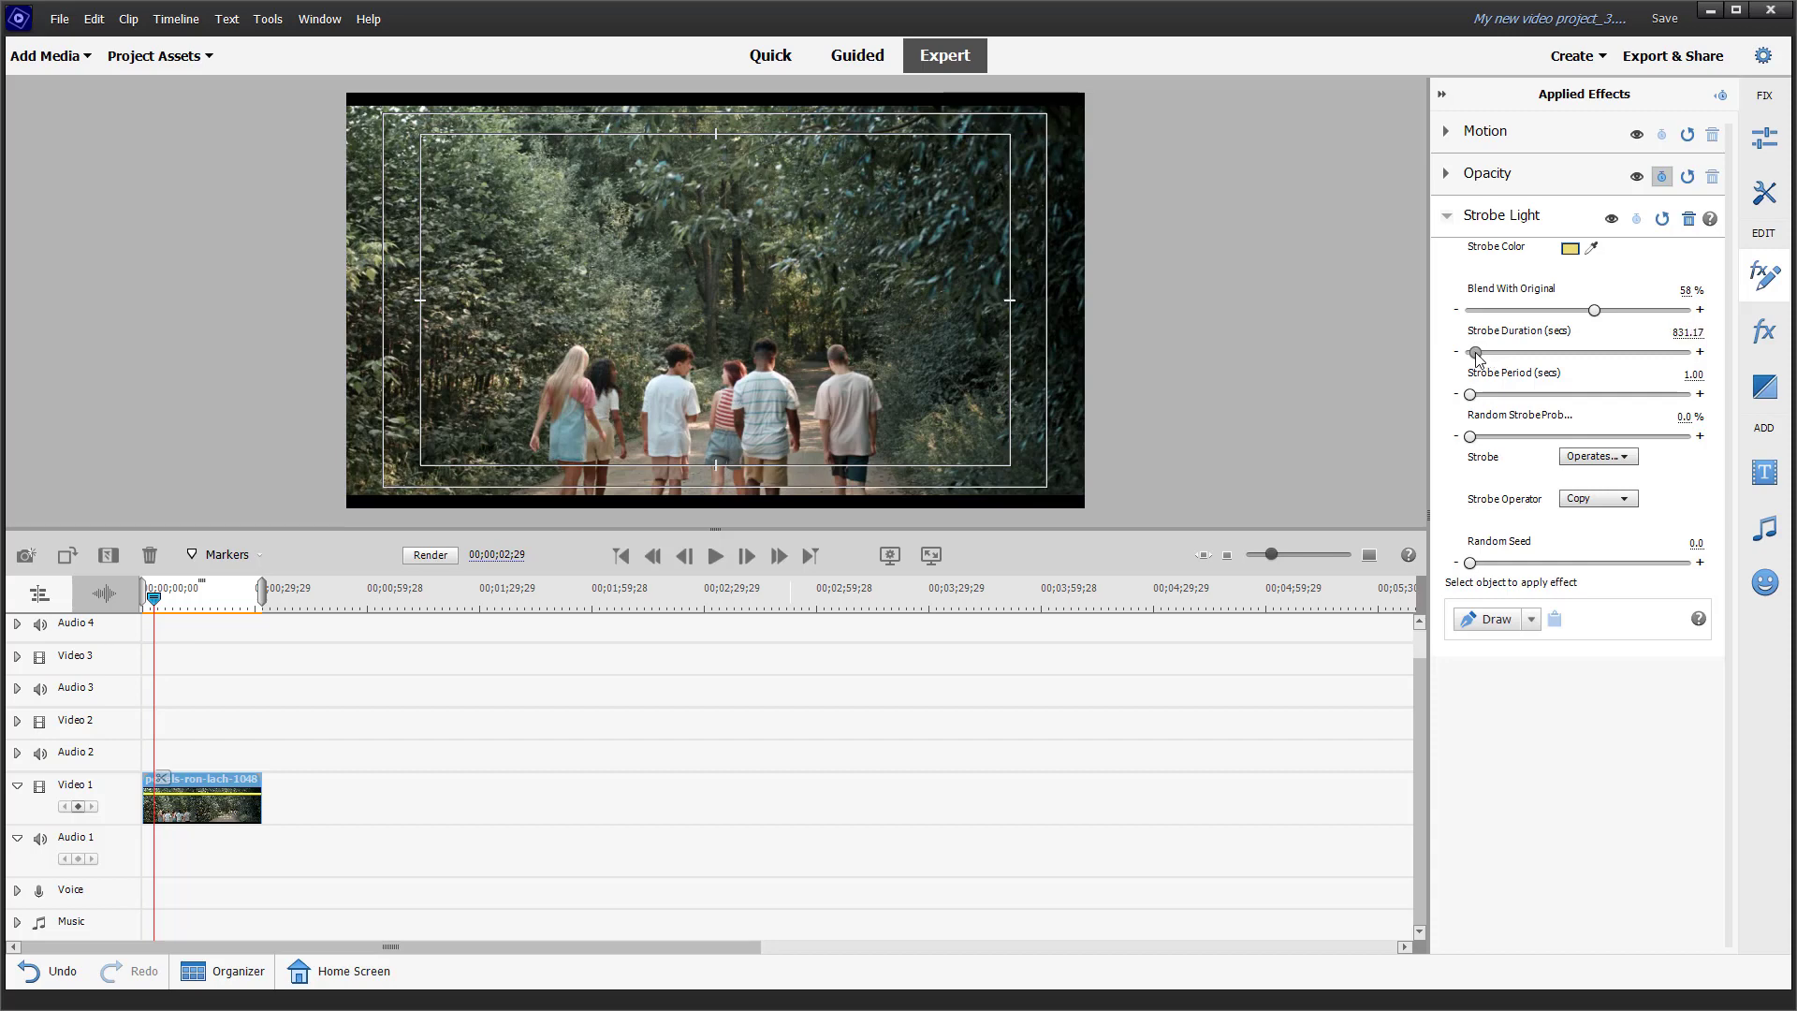
{"action": "left_click", "coordinate": [719, 562]}
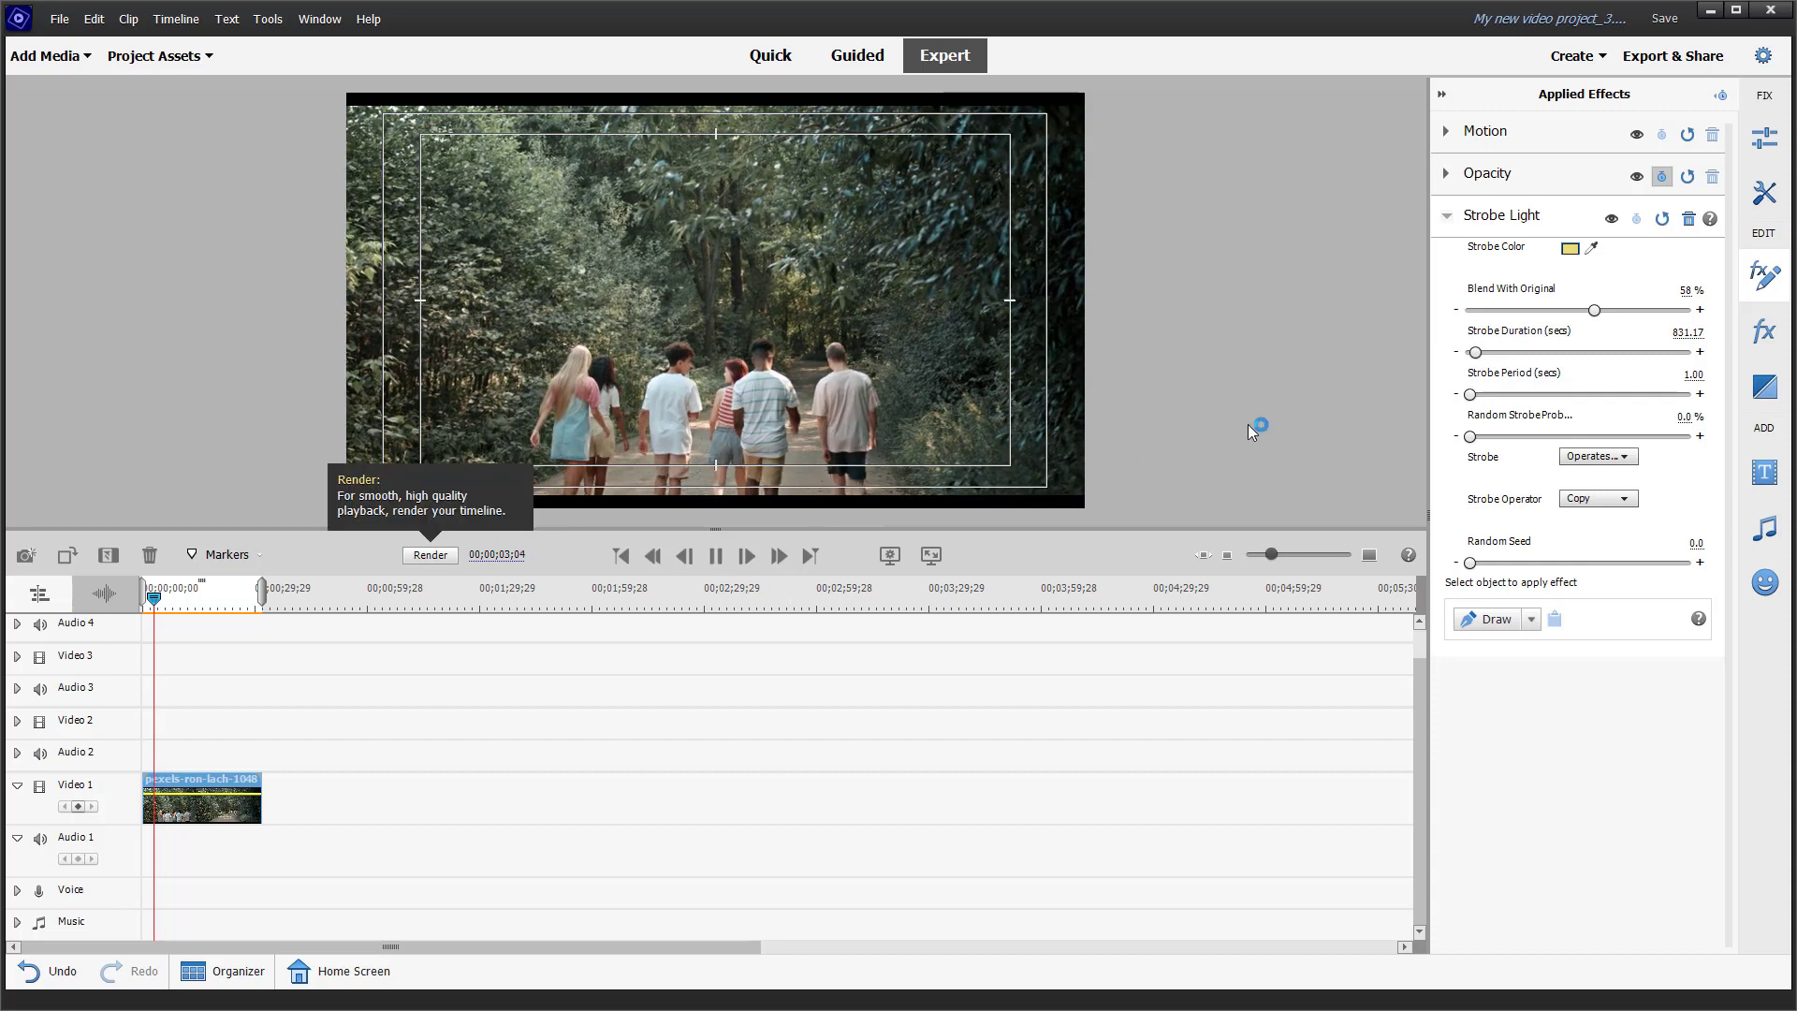
{"action": "left_click_drag", "start_coordinate": [1475, 353], "coordinate": [1458, 363]}
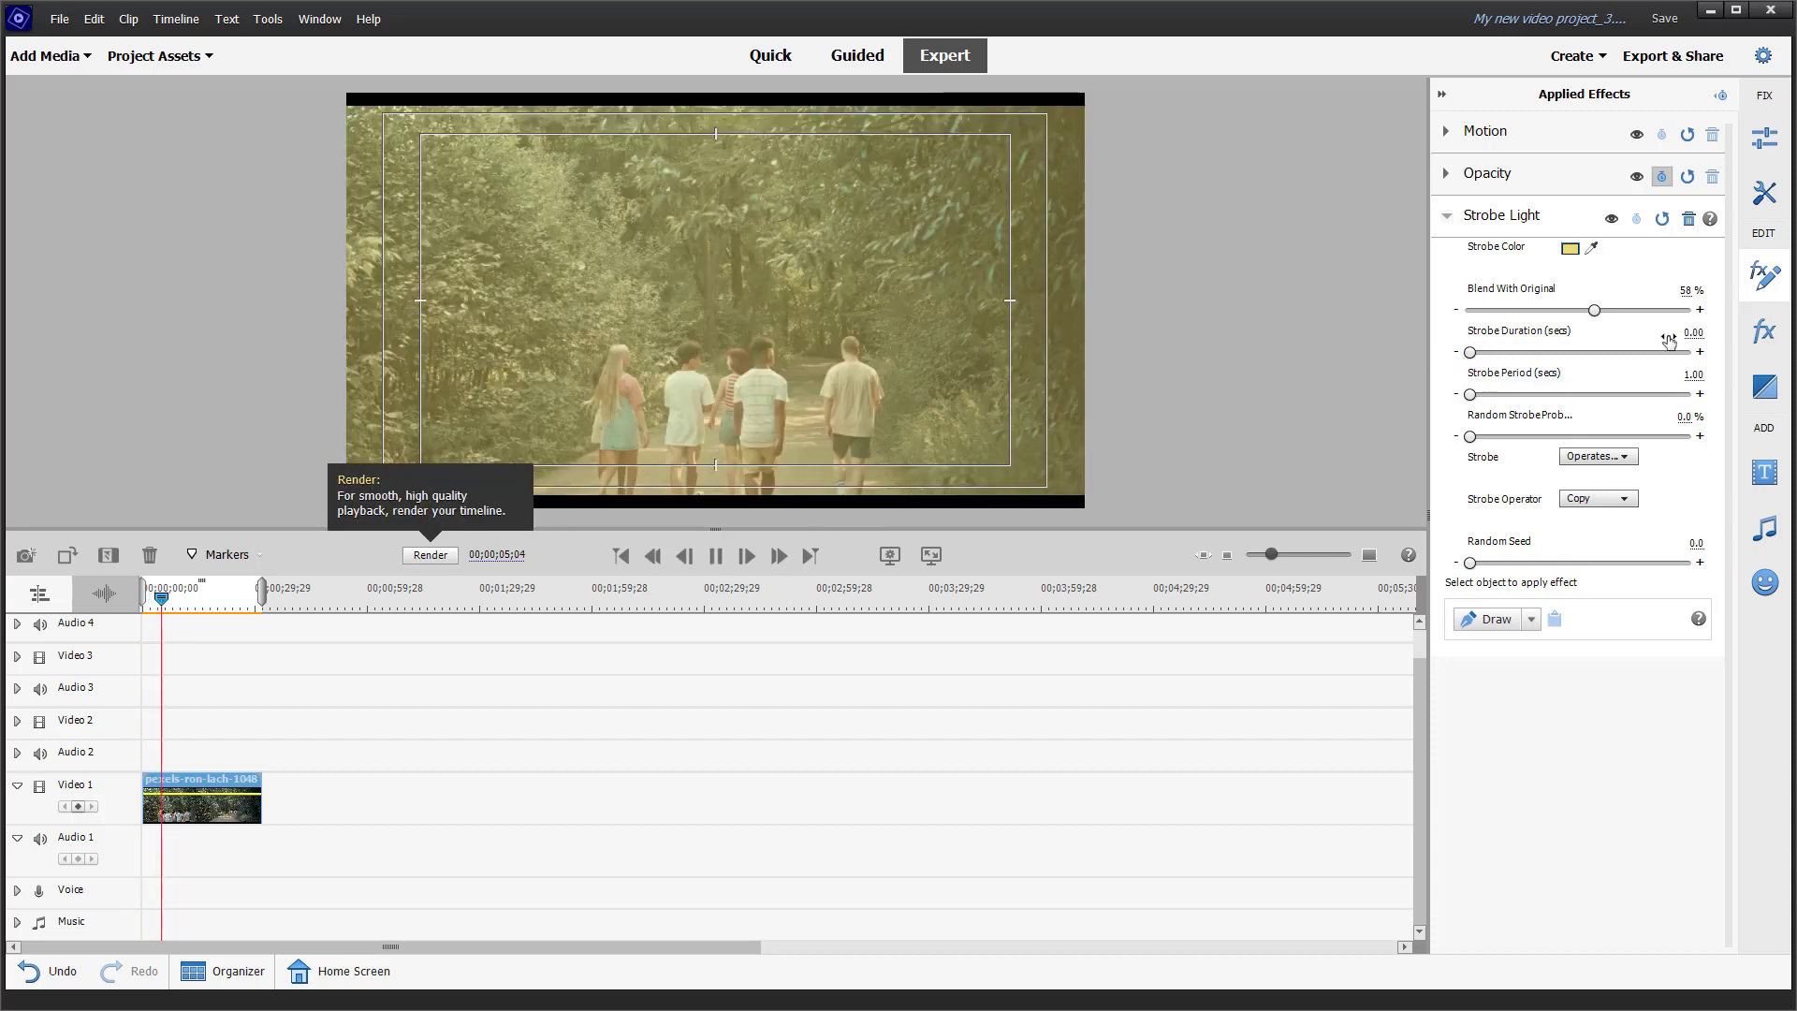
{"action": "left_click", "coordinate": [1692, 333]}
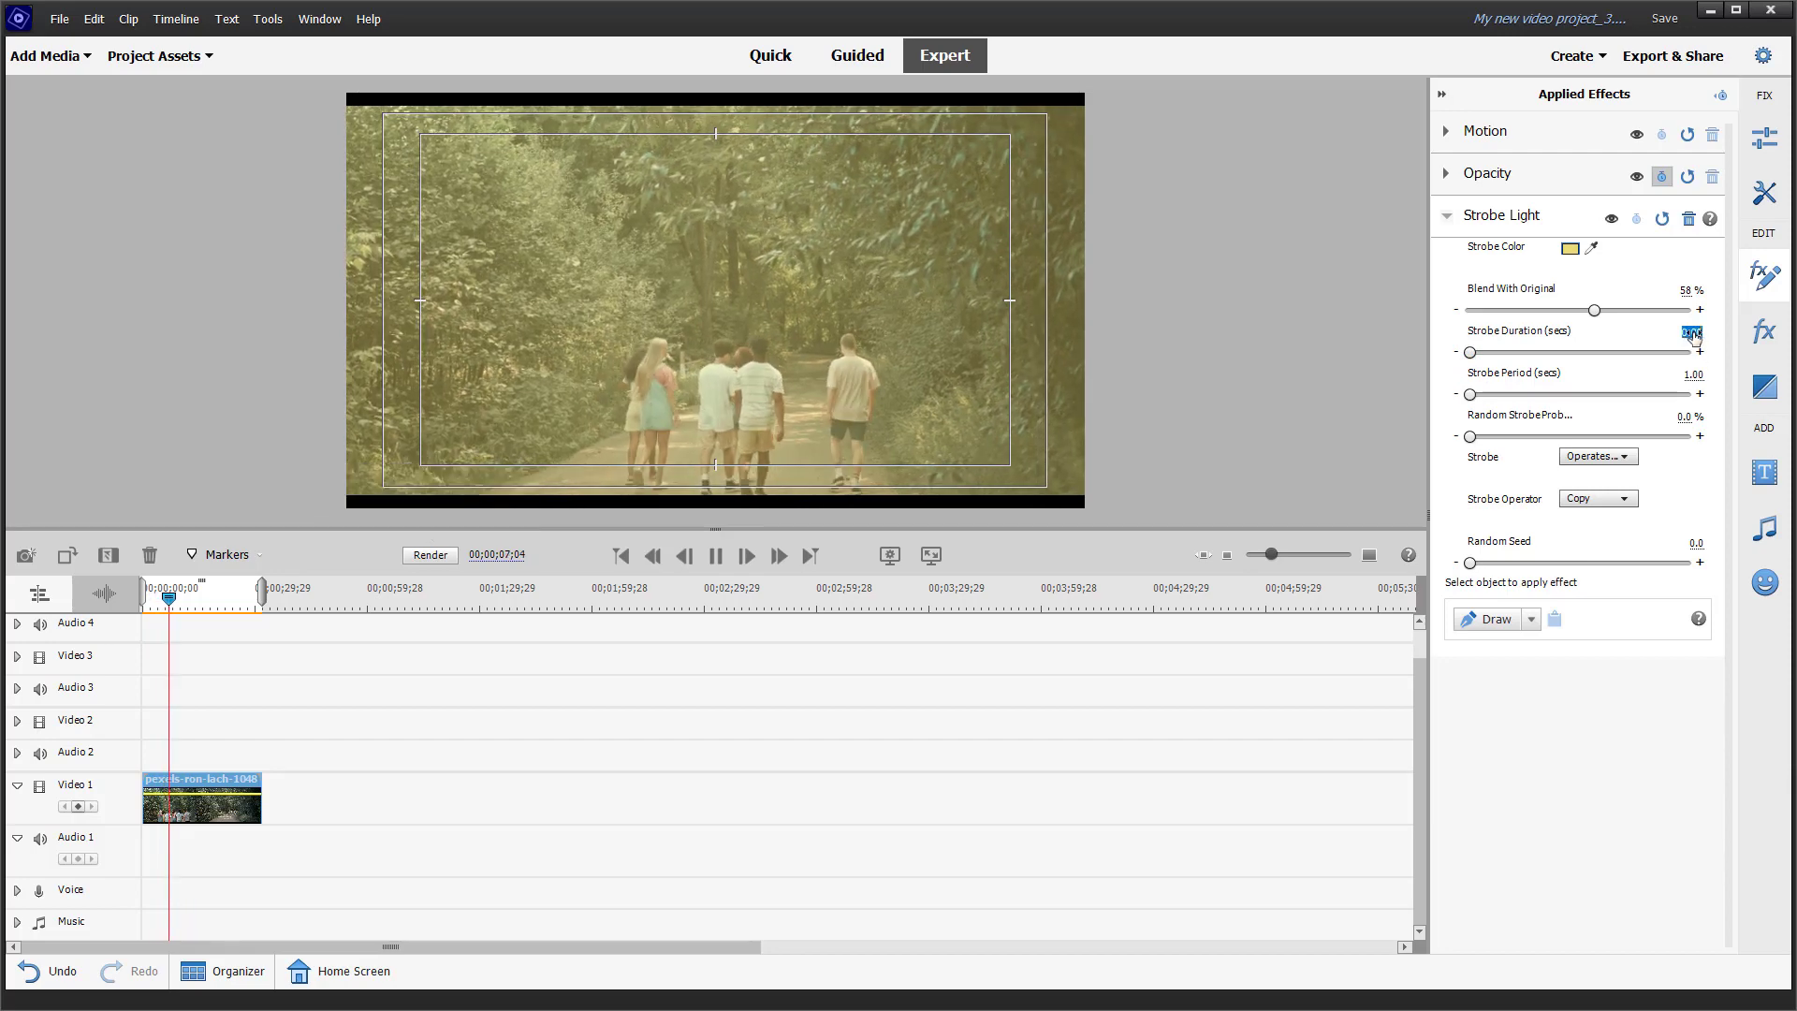
{"action": "type", "text": "0"}
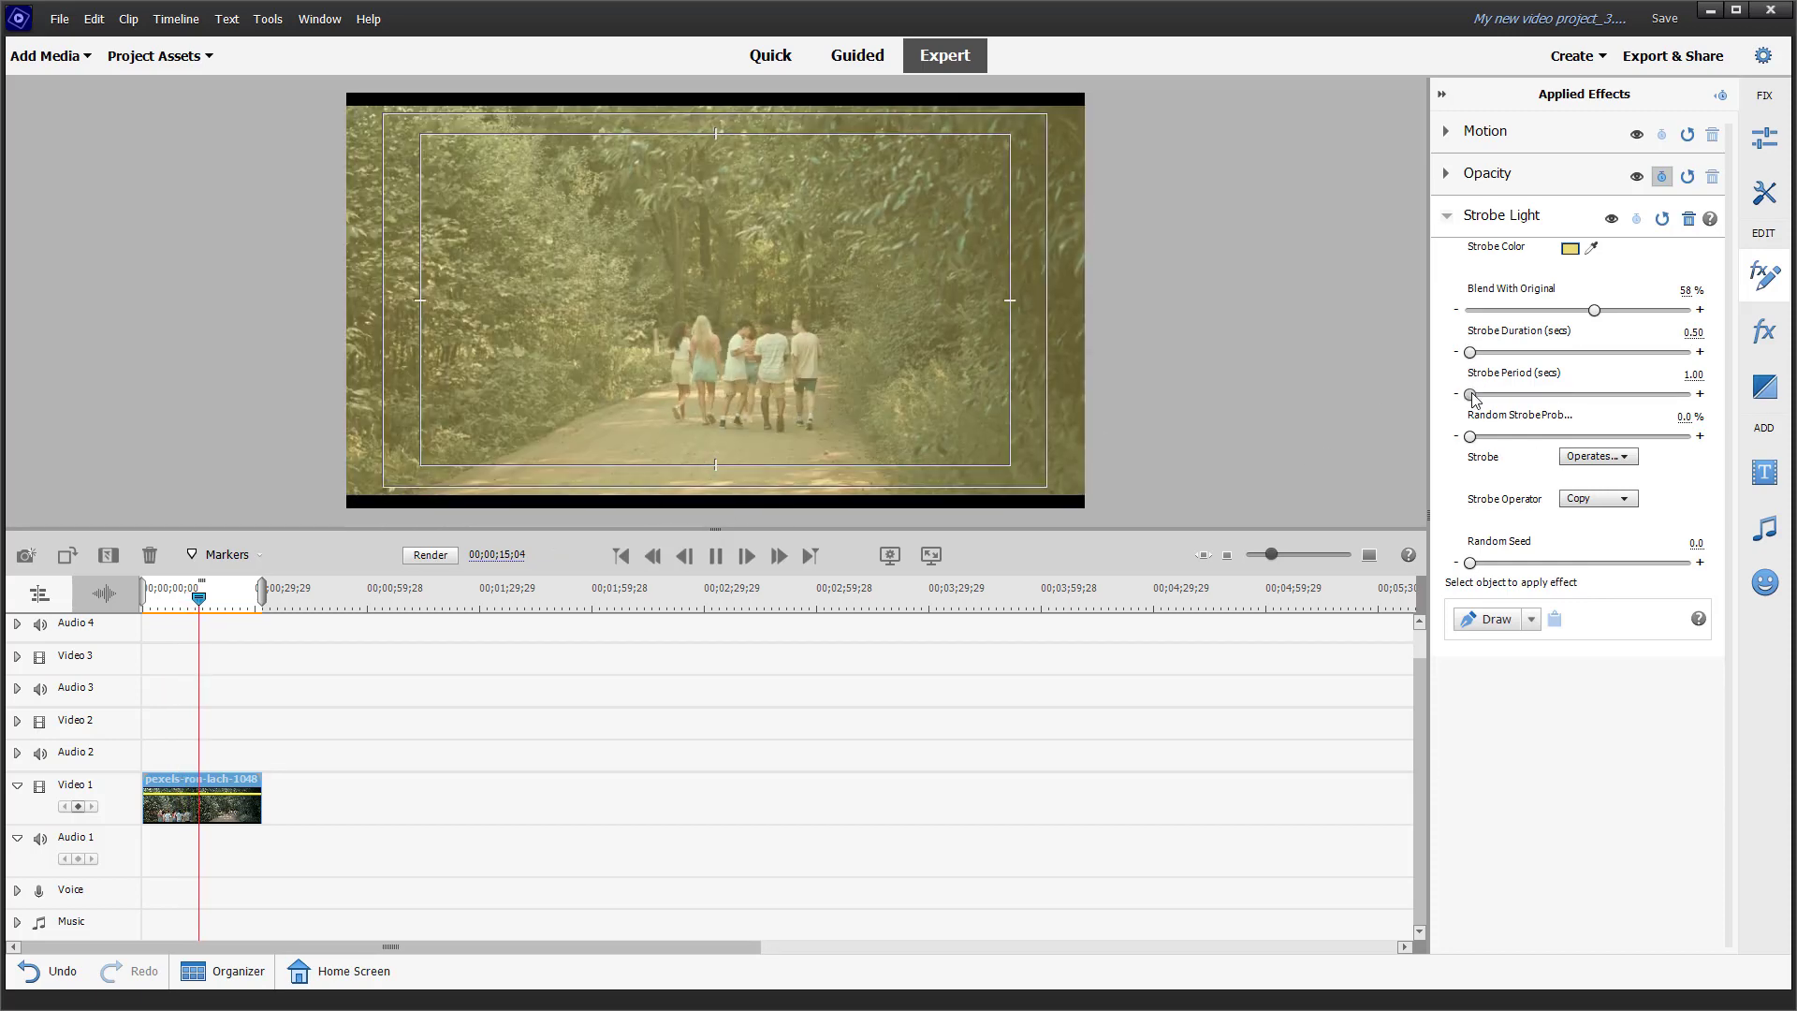
Step: Set the Strobe Period to 1.00 second and the random strobe probability to 2%
{"action": "mouse_move", "coordinate": [1473, 396]}
{"action": "left_mouse_down"}
{"action": "mouse_move", "coordinate": [1493, 395]}
{"action": "mouse_move", "coordinate": [1467, 406]}
{"action": "left_mouse_up"}
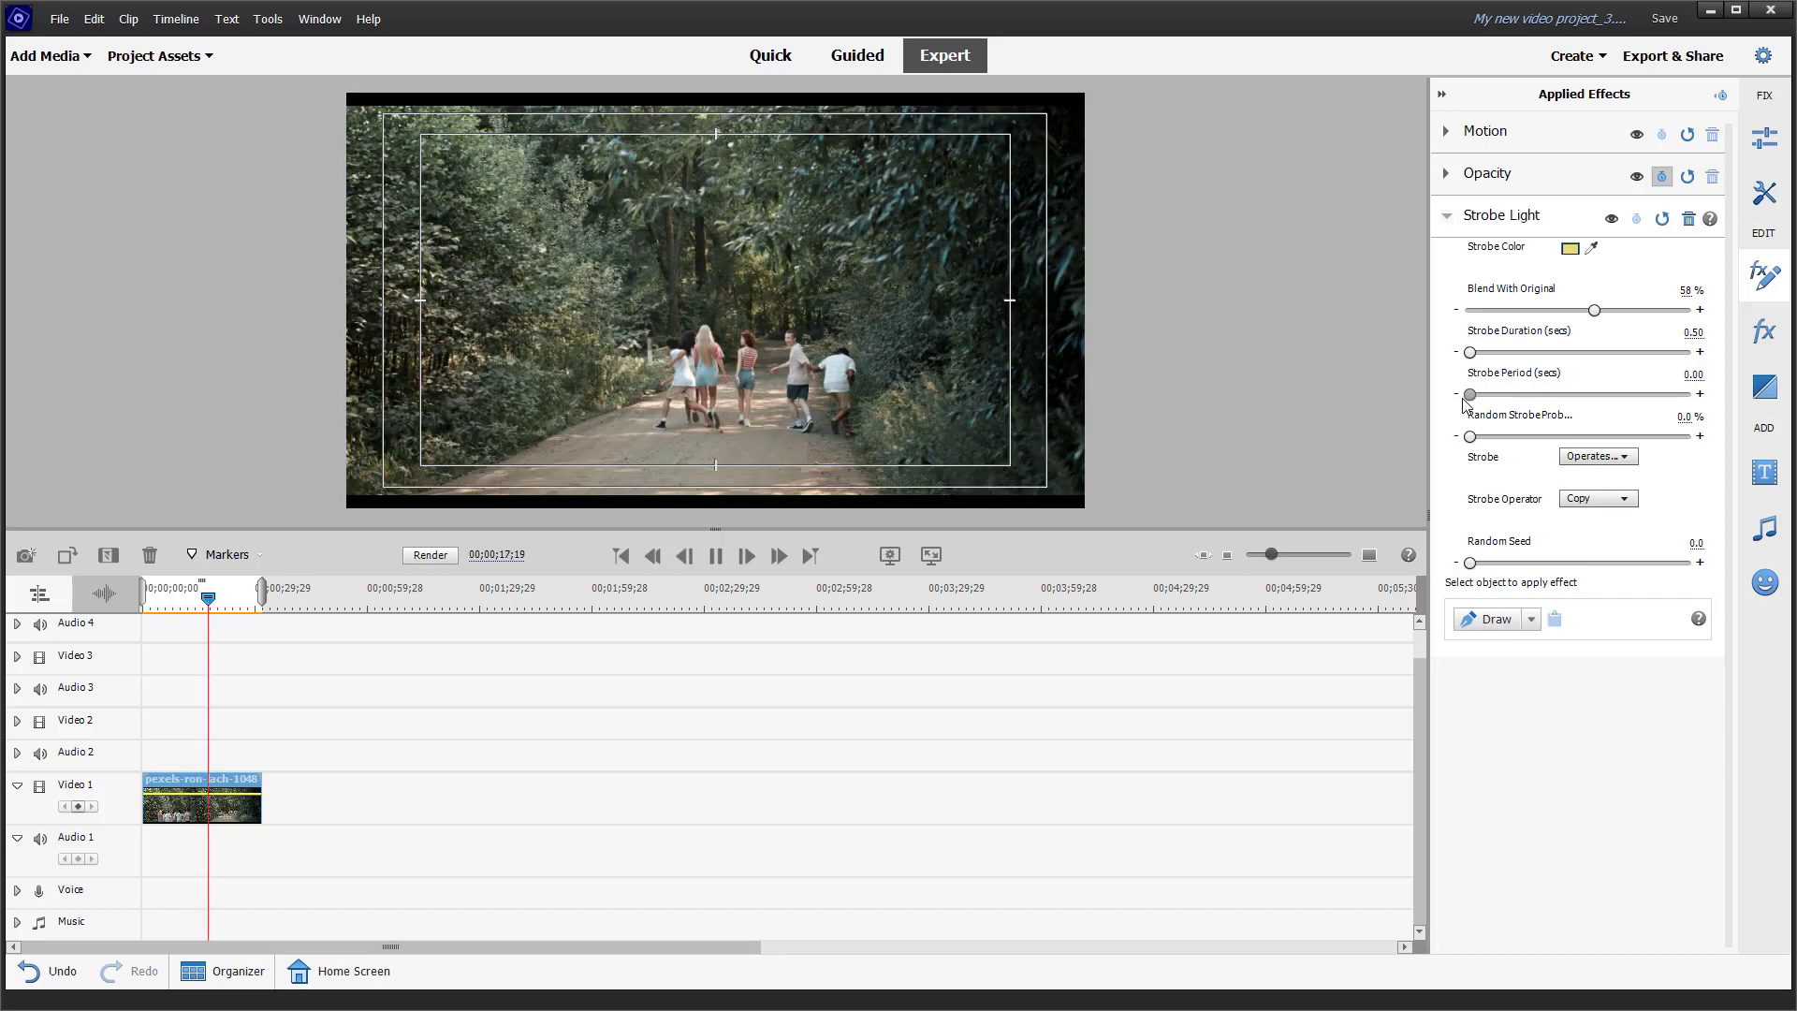
{"action": "left_click", "coordinate": [1682, 374]}
{"action": "type", "text": "1"}
{"action": "key", "text": "Return"}
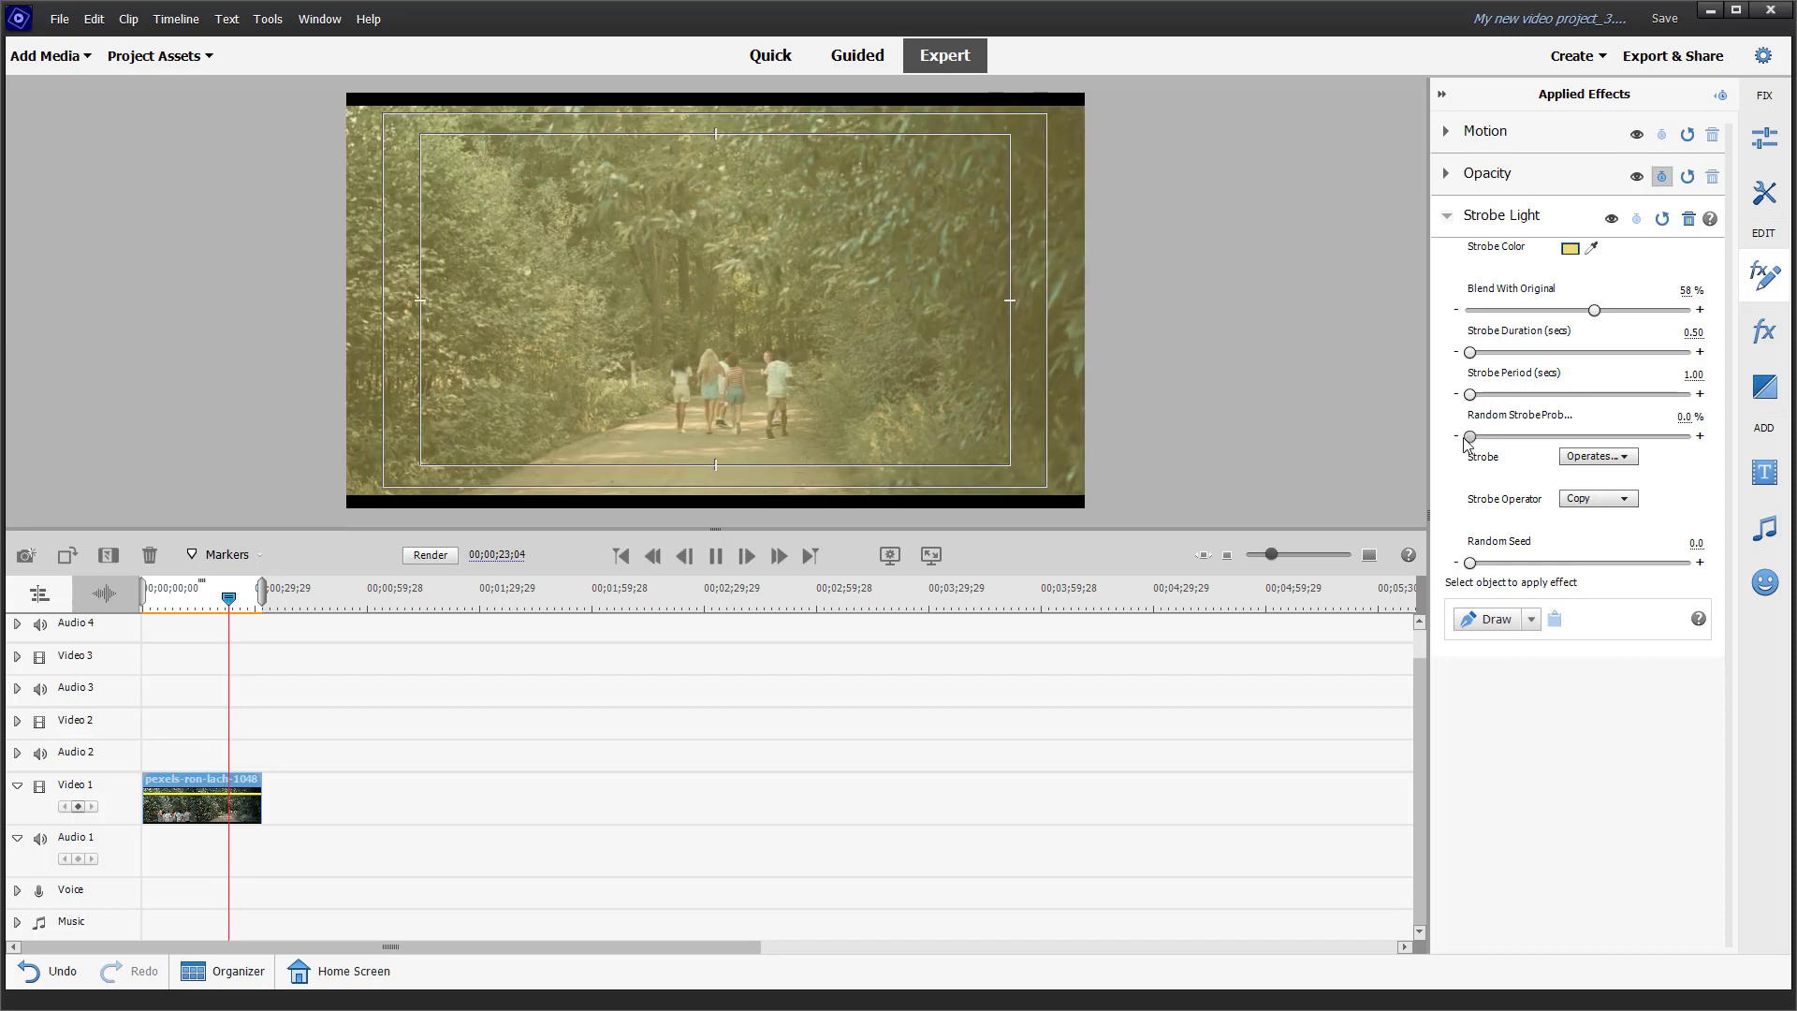
{"action": "left_click_drag", "start_coordinate": [1470, 436], "coordinate": [1475, 438]}
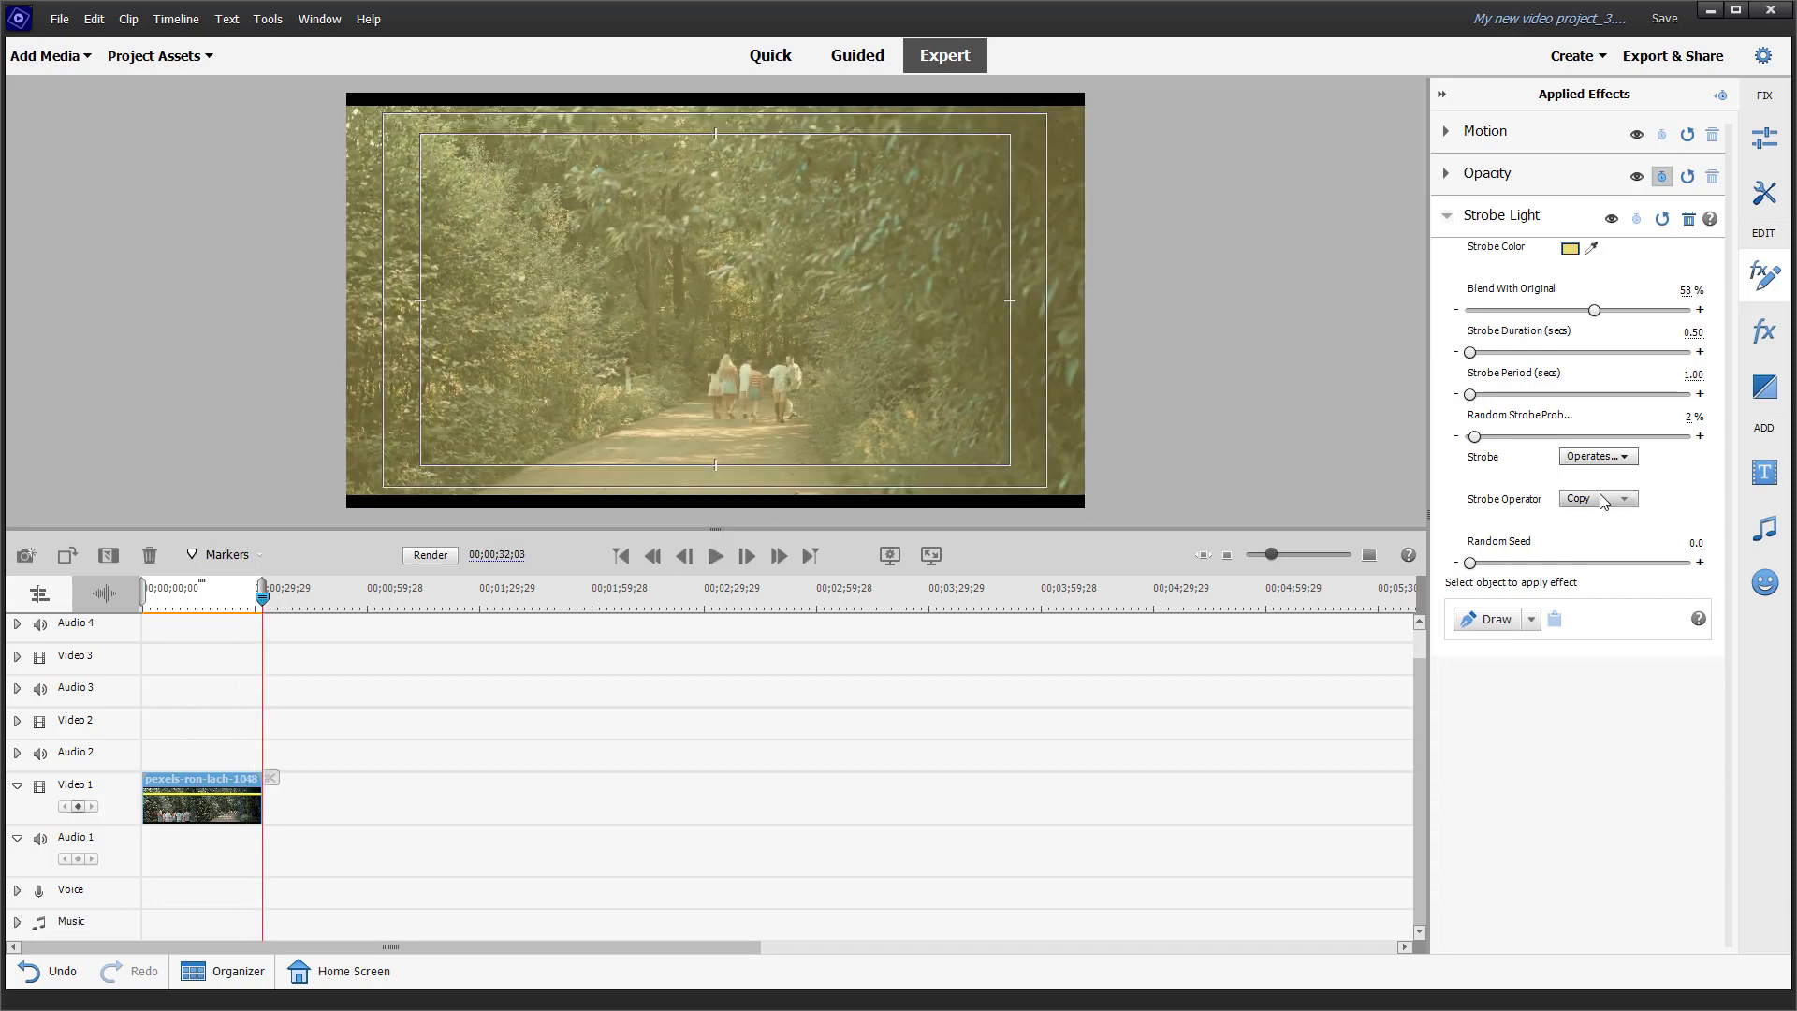
Step: Try the Makes Layer Transparent strobe mode, and return it to Operates On Color Only
{"action": "left_click", "coordinate": [1601, 457]}
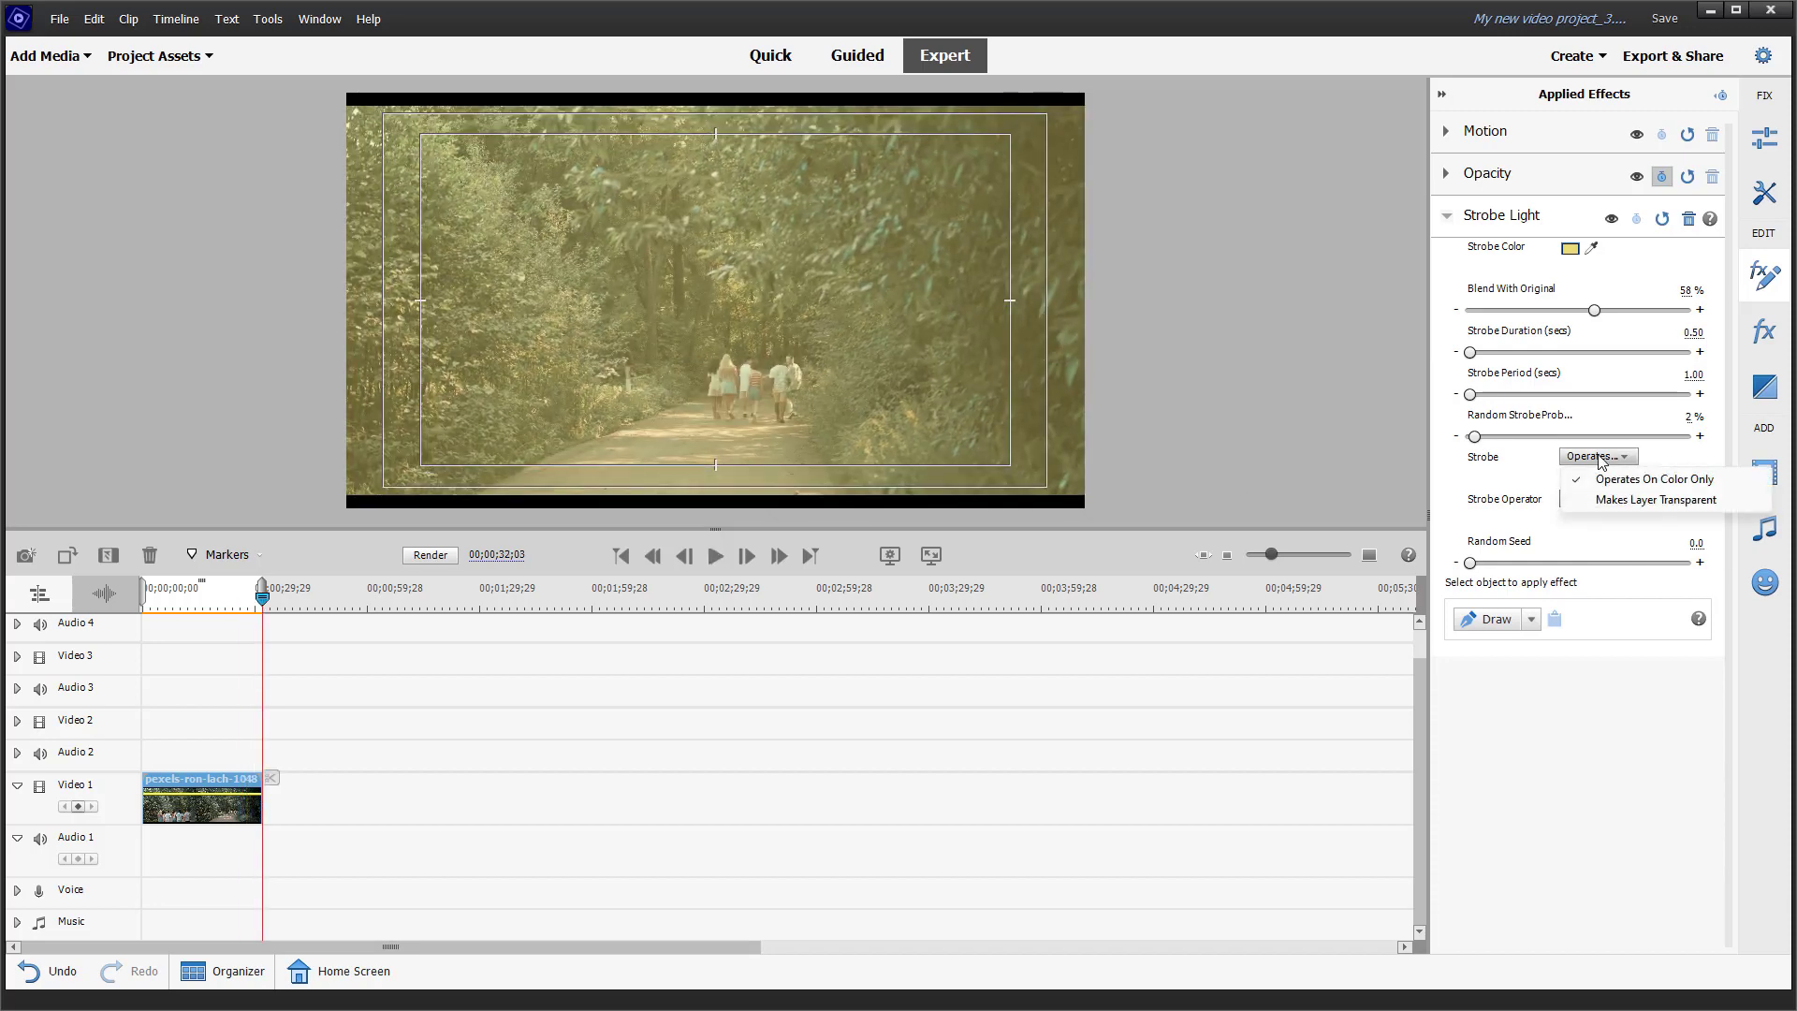
{"action": "left_click", "coordinate": [1599, 500]}
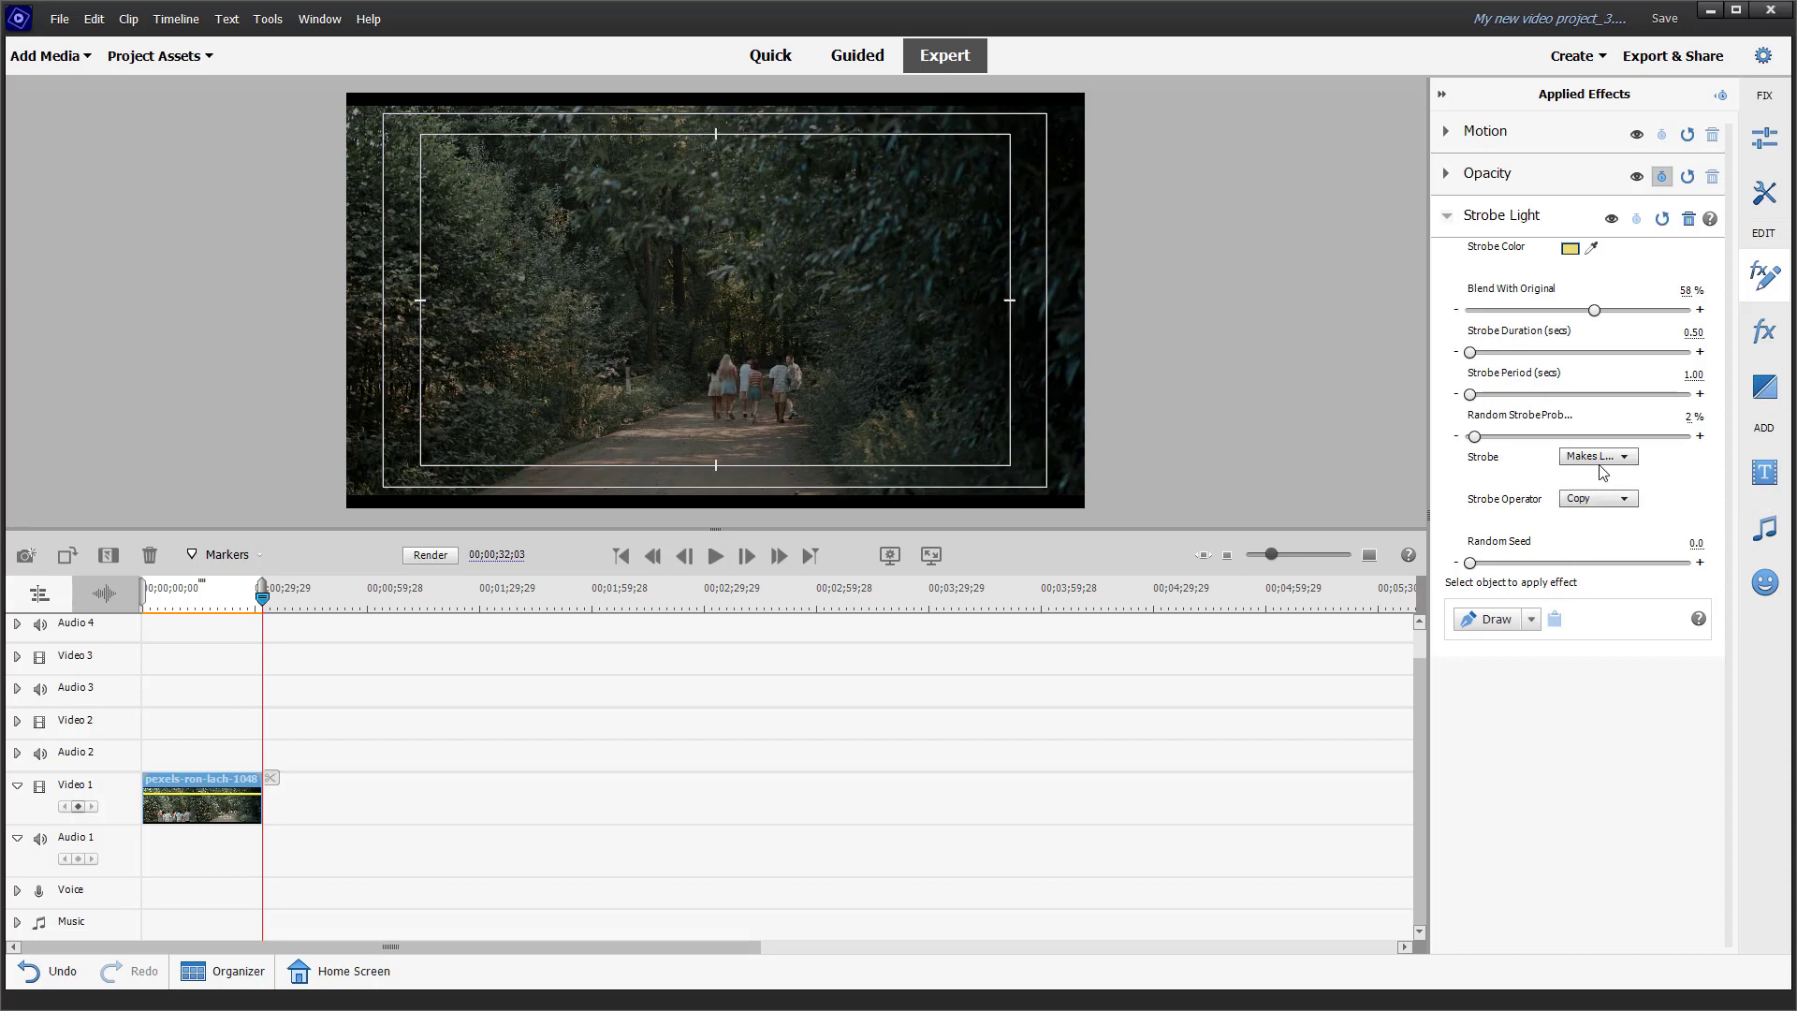
{"action": "left_click", "coordinate": [1599, 457]}
{"action": "left_click", "coordinate": [1602, 478]}
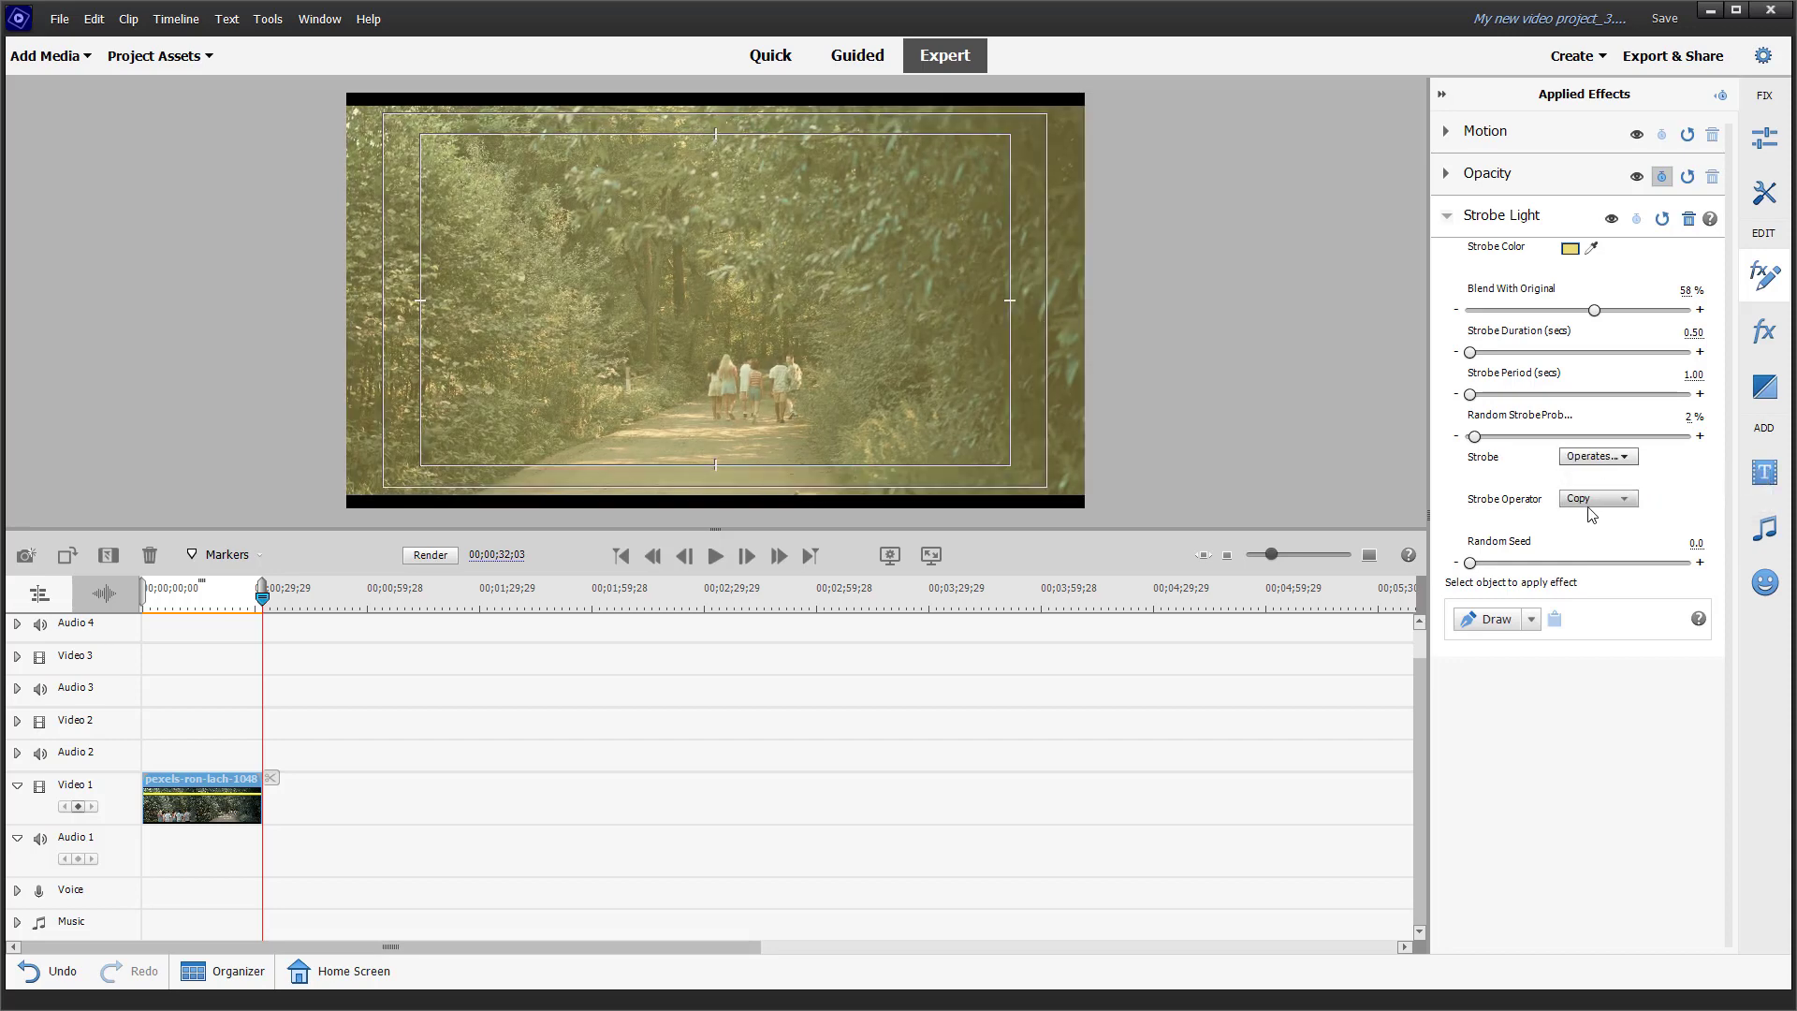
Step: Try Add as the Strobe Operator, and change it to Xor
{"action": "left_click", "coordinate": [1596, 501]}
{"action": "left_click", "coordinate": [1607, 543]}
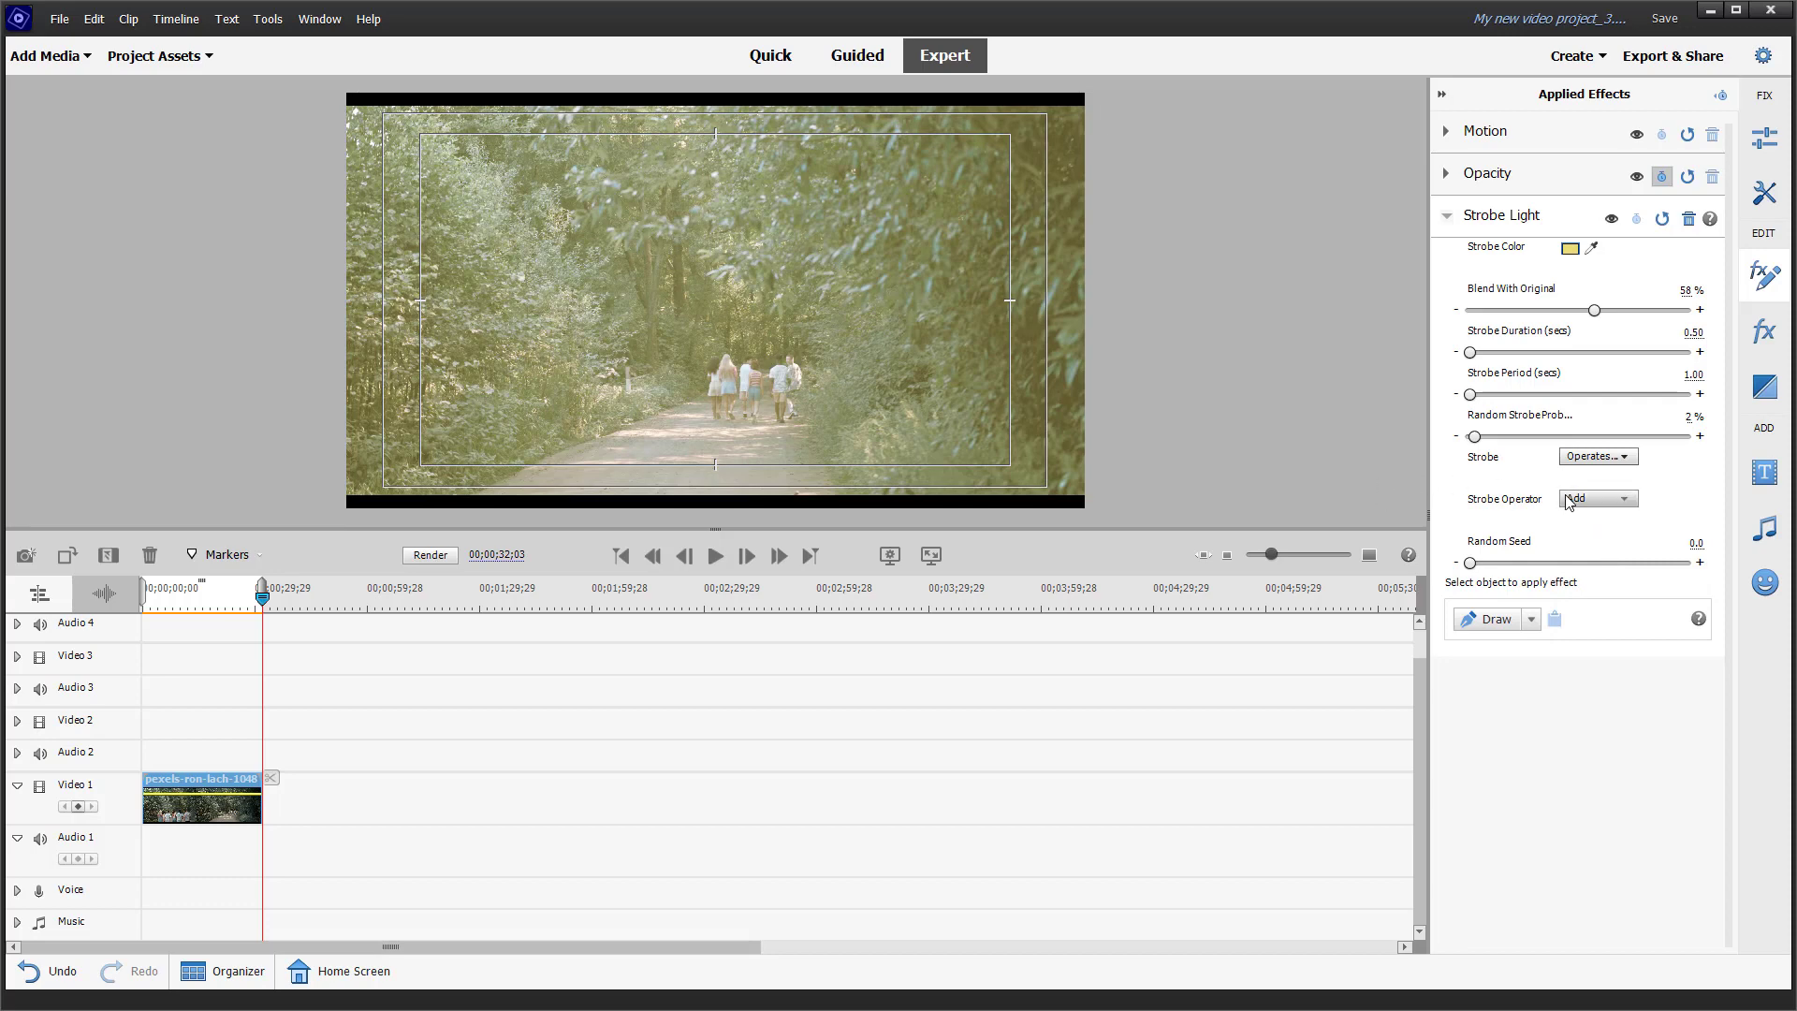
{"action": "left_click", "coordinate": [1599, 499]}
{"action": "left_click", "coordinate": [1617, 665]}
Step: Preview the clip with the strobe and set its Random Seed to 12554
{"action": "left_click", "coordinate": [714, 558]}
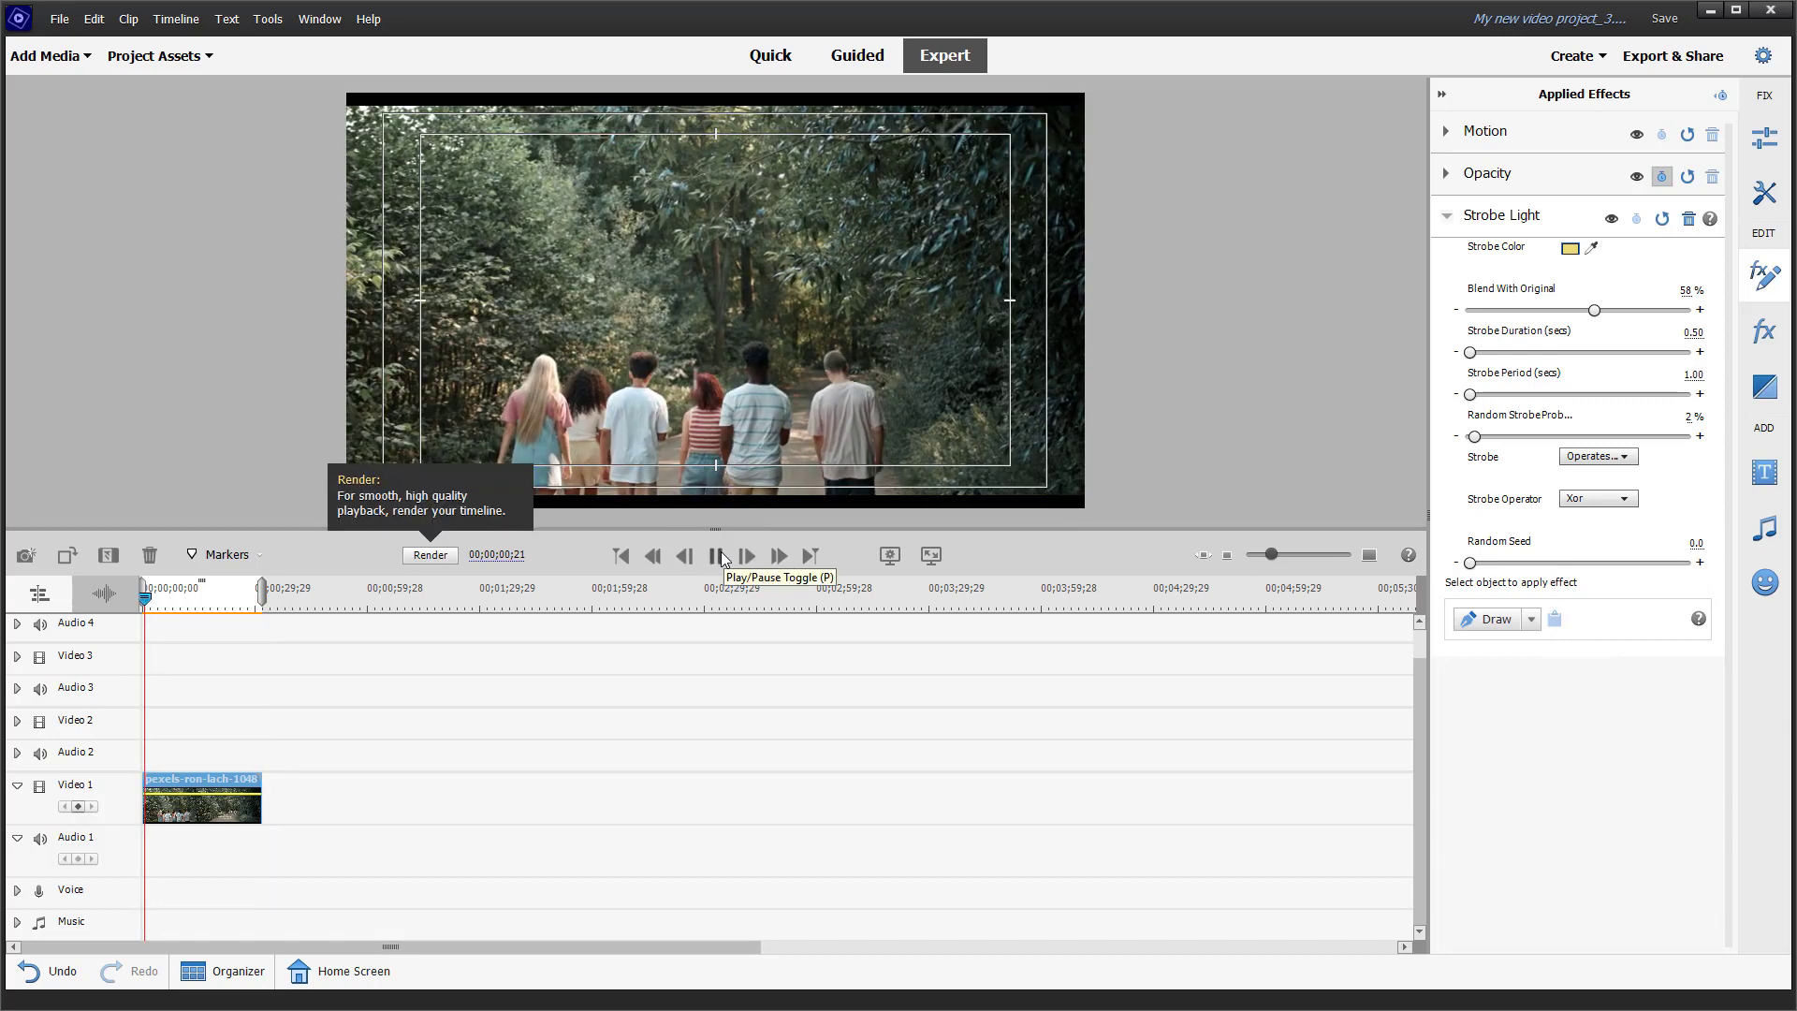
{"action": "left_click", "coordinate": [716, 557]}
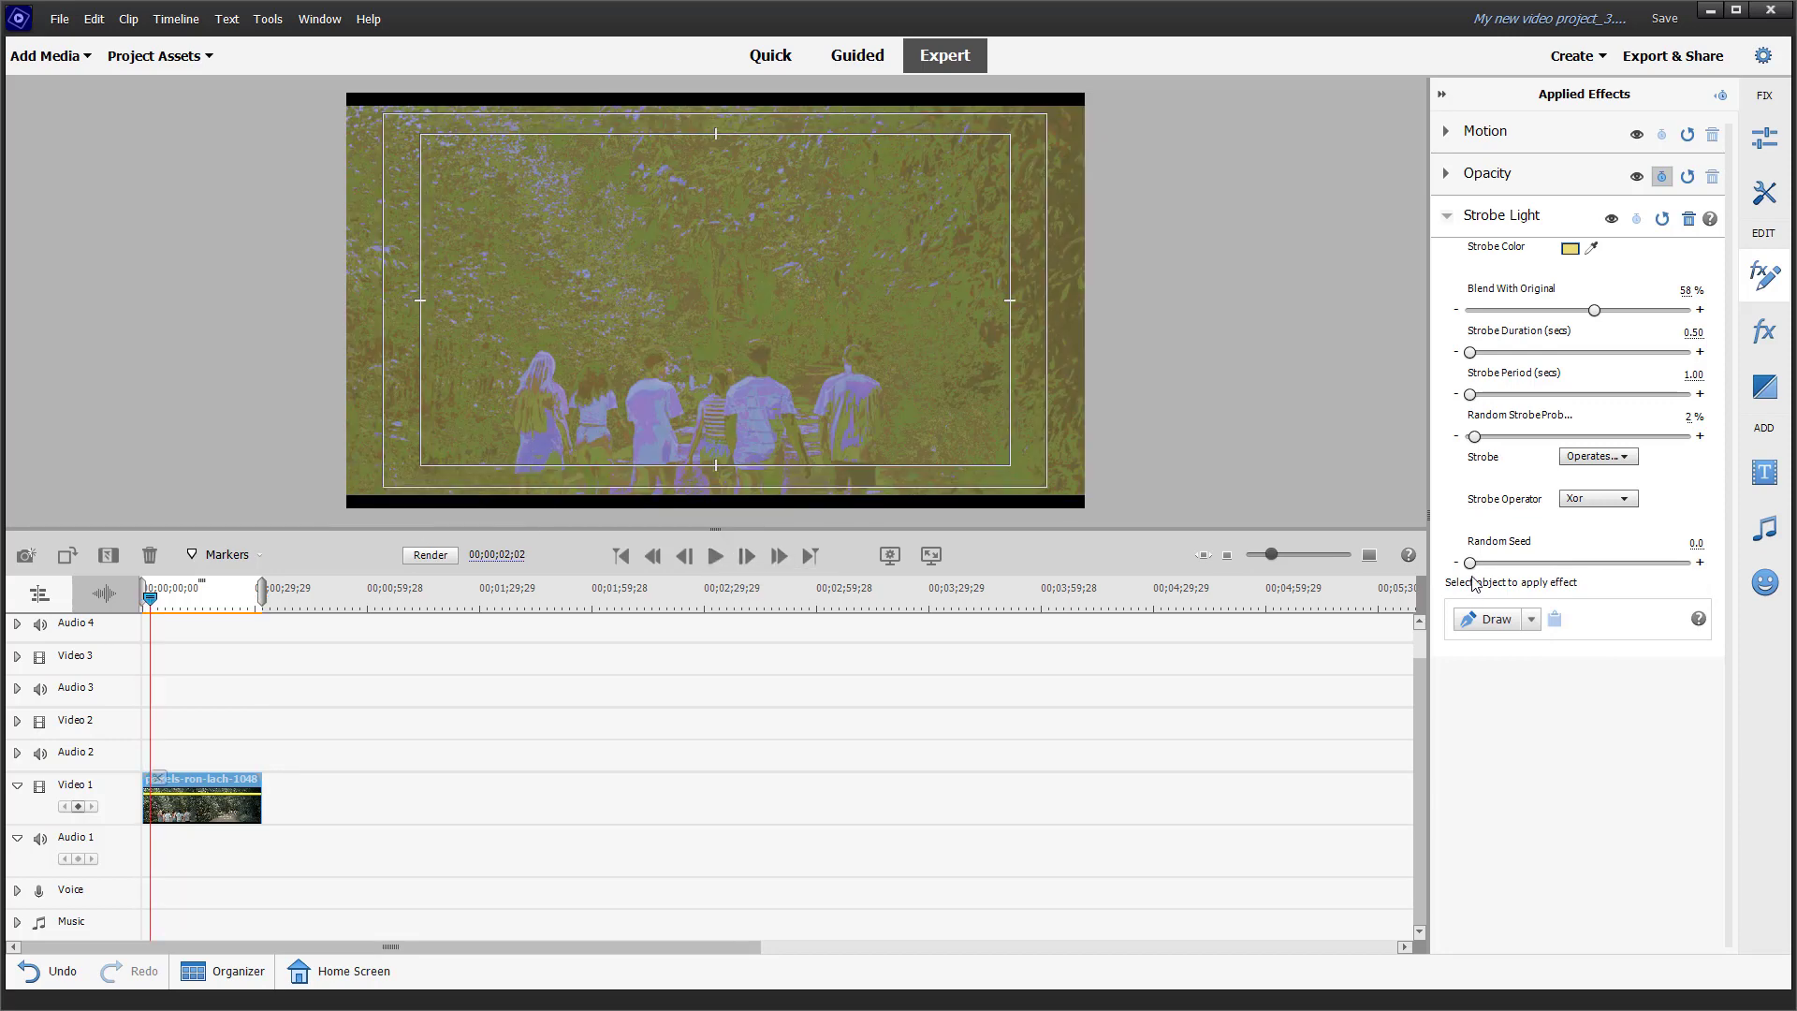
{"action": "left_click_drag", "start_coordinate": [1474, 564], "coordinate": [1498, 564]}
{"action": "left_click", "coordinate": [714, 558]}
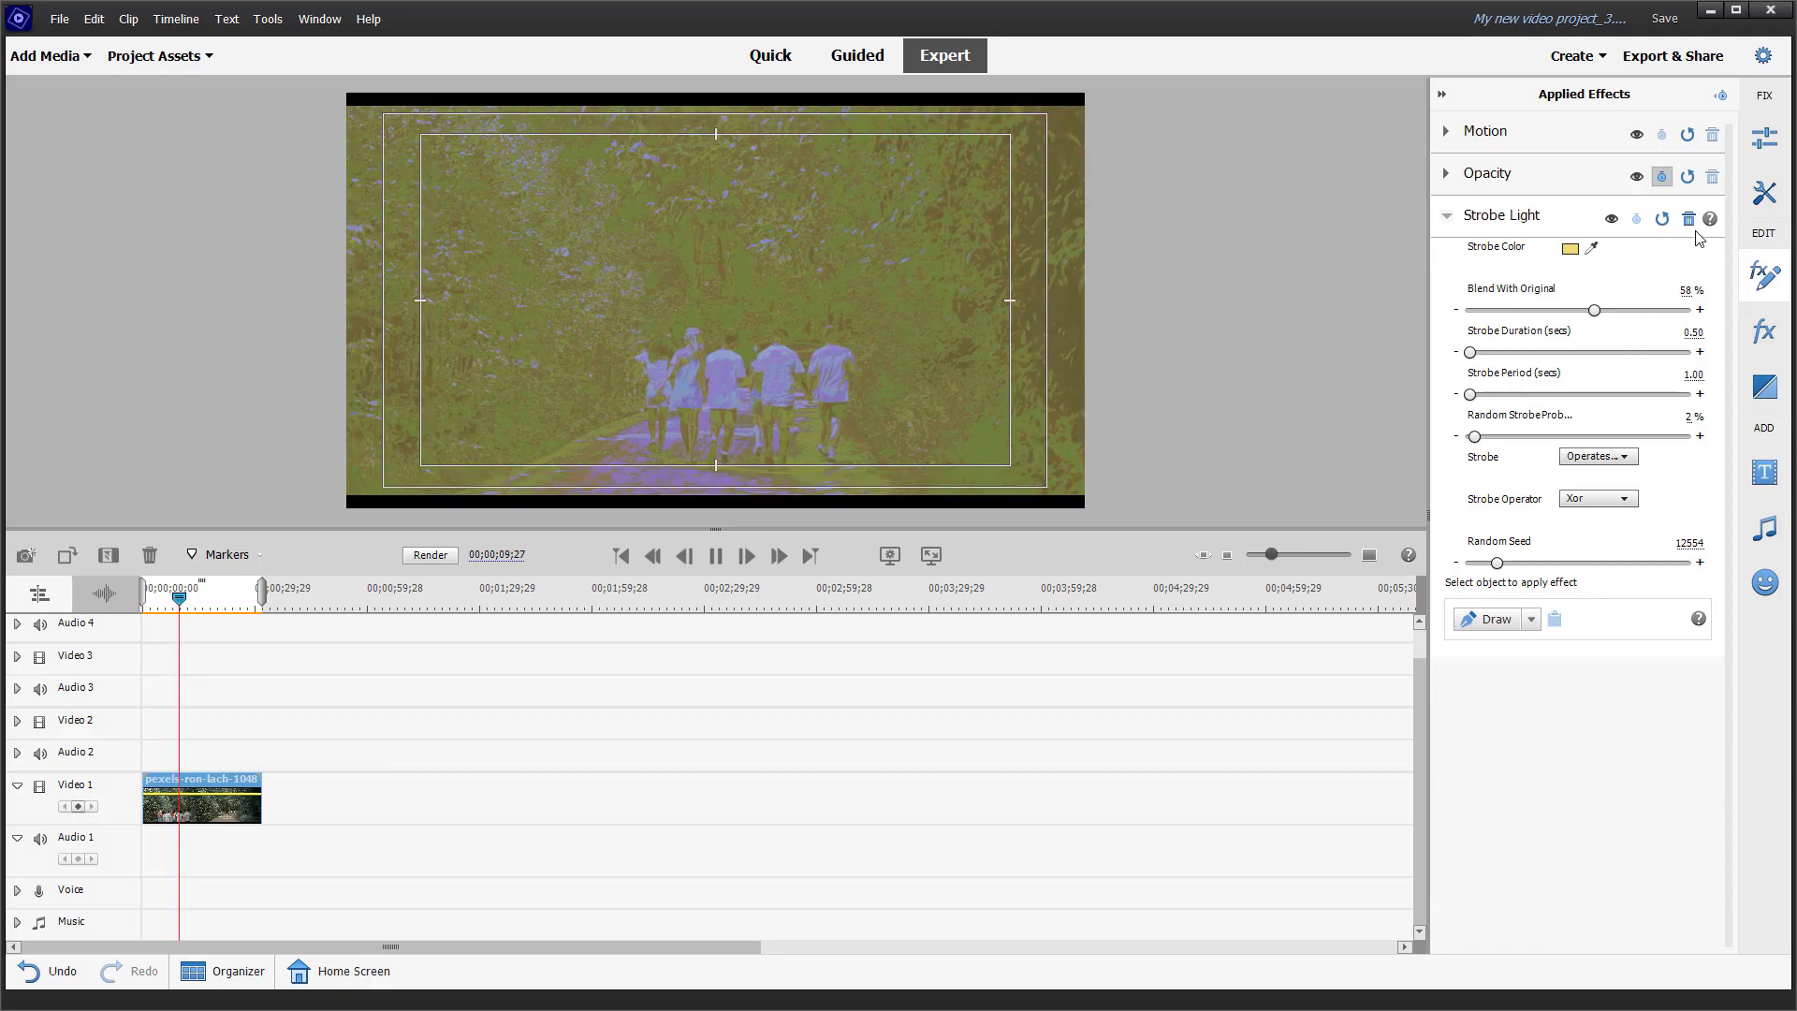
Step: Remove the Strobe Light effect from the Video 1 clip and apply the Texturize effect from the Stylize category instead
{"action": "left_click", "coordinate": [1688, 220]}
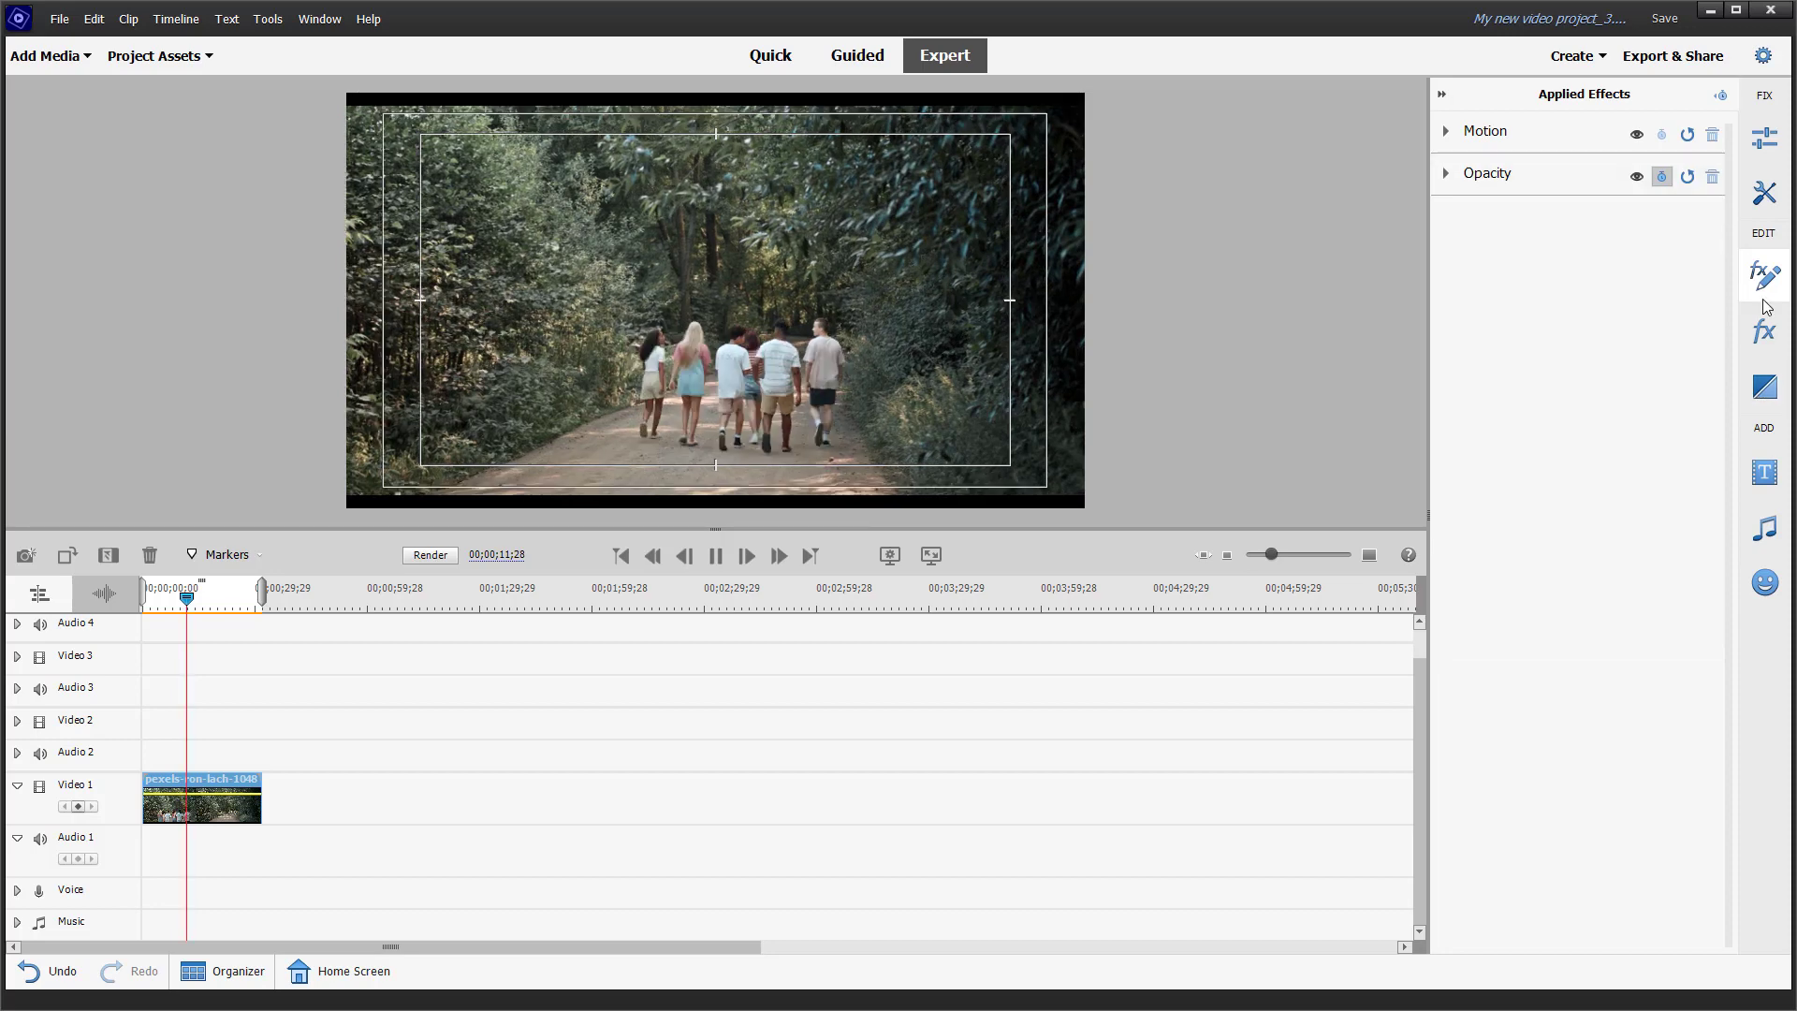
{"action": "left_click", "coordinate": [718, 555]}
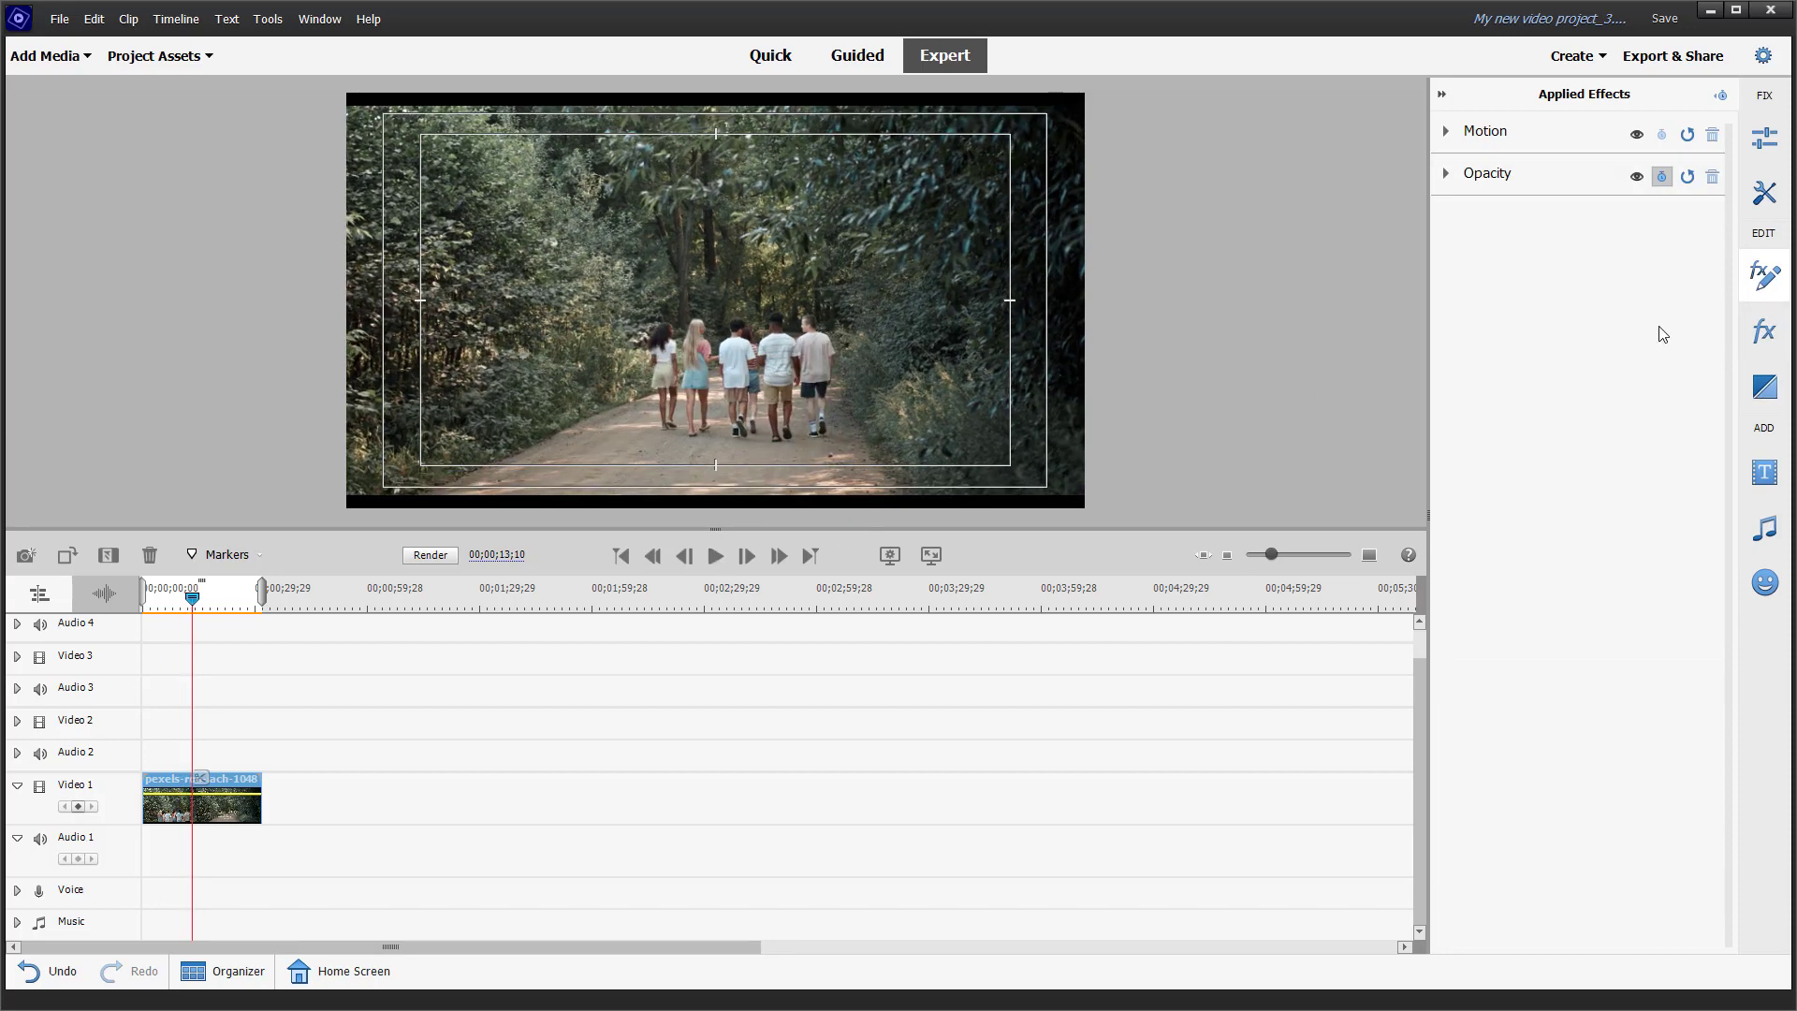
{"action": "left_click", "coordinate": [1760, 333]}
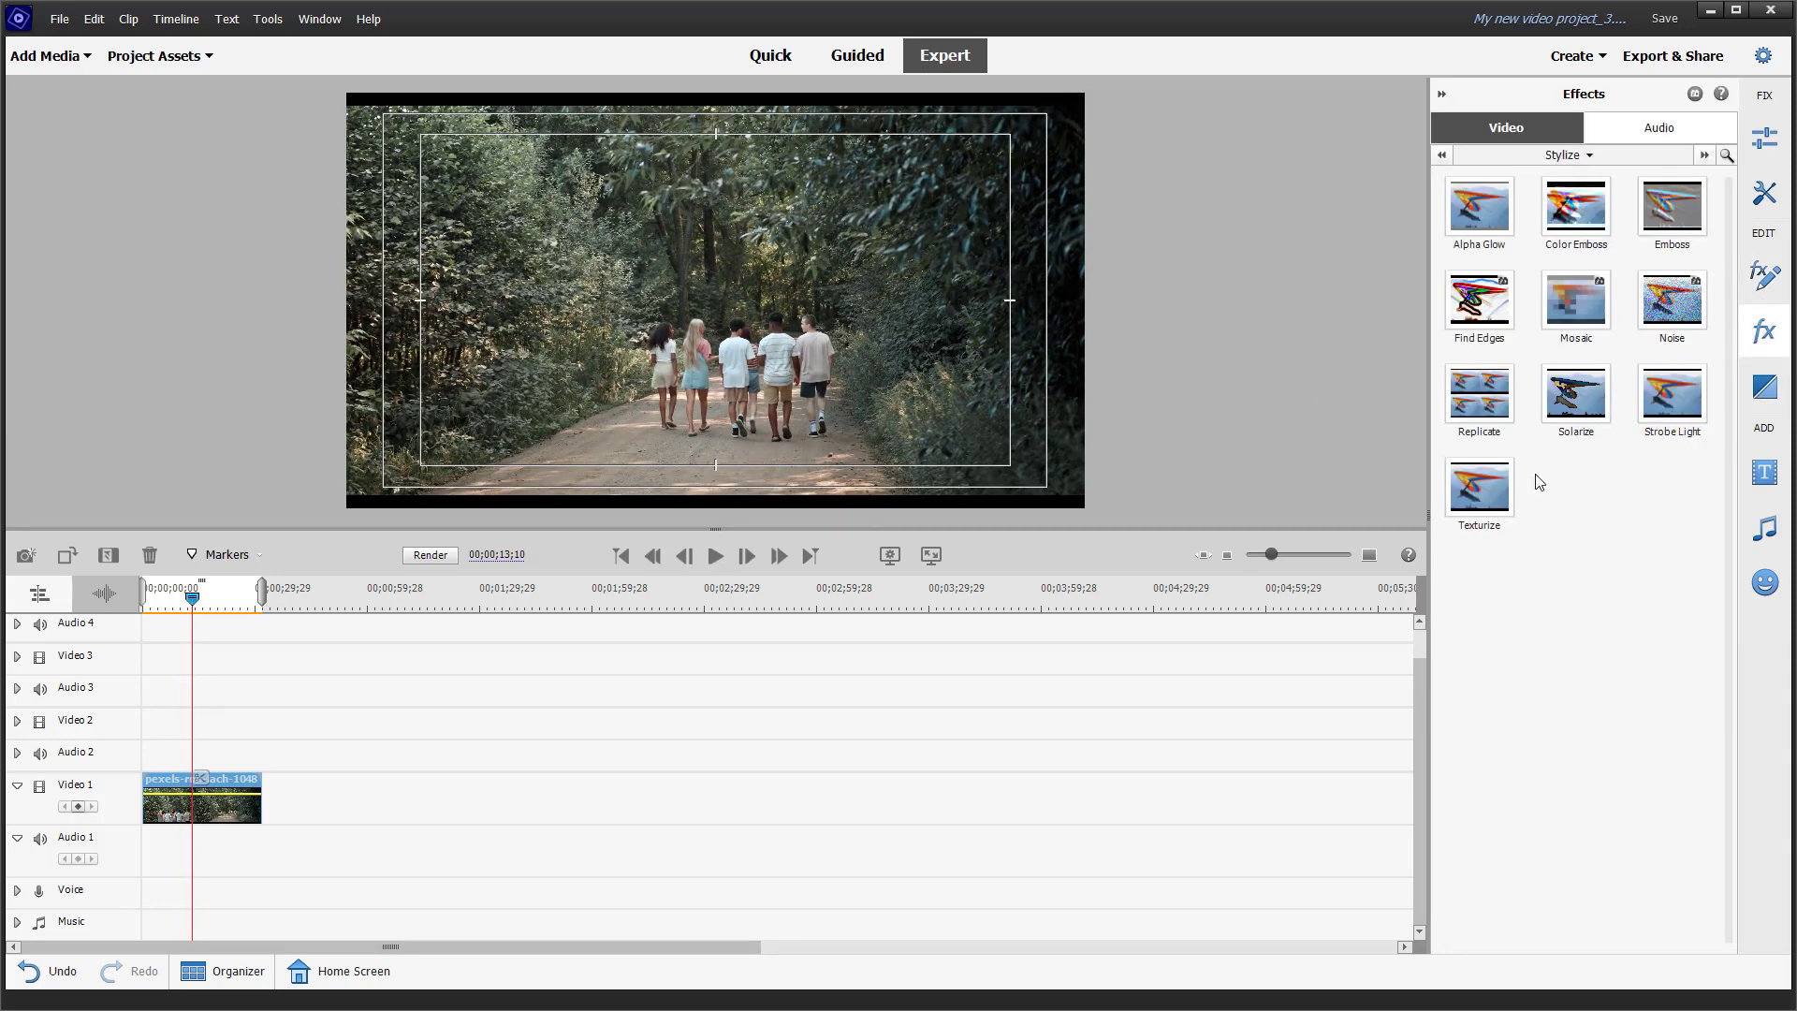
{"action": "left_click_drag", "start_coordinate": [1496, 491], "coordinate": [999, 670]}
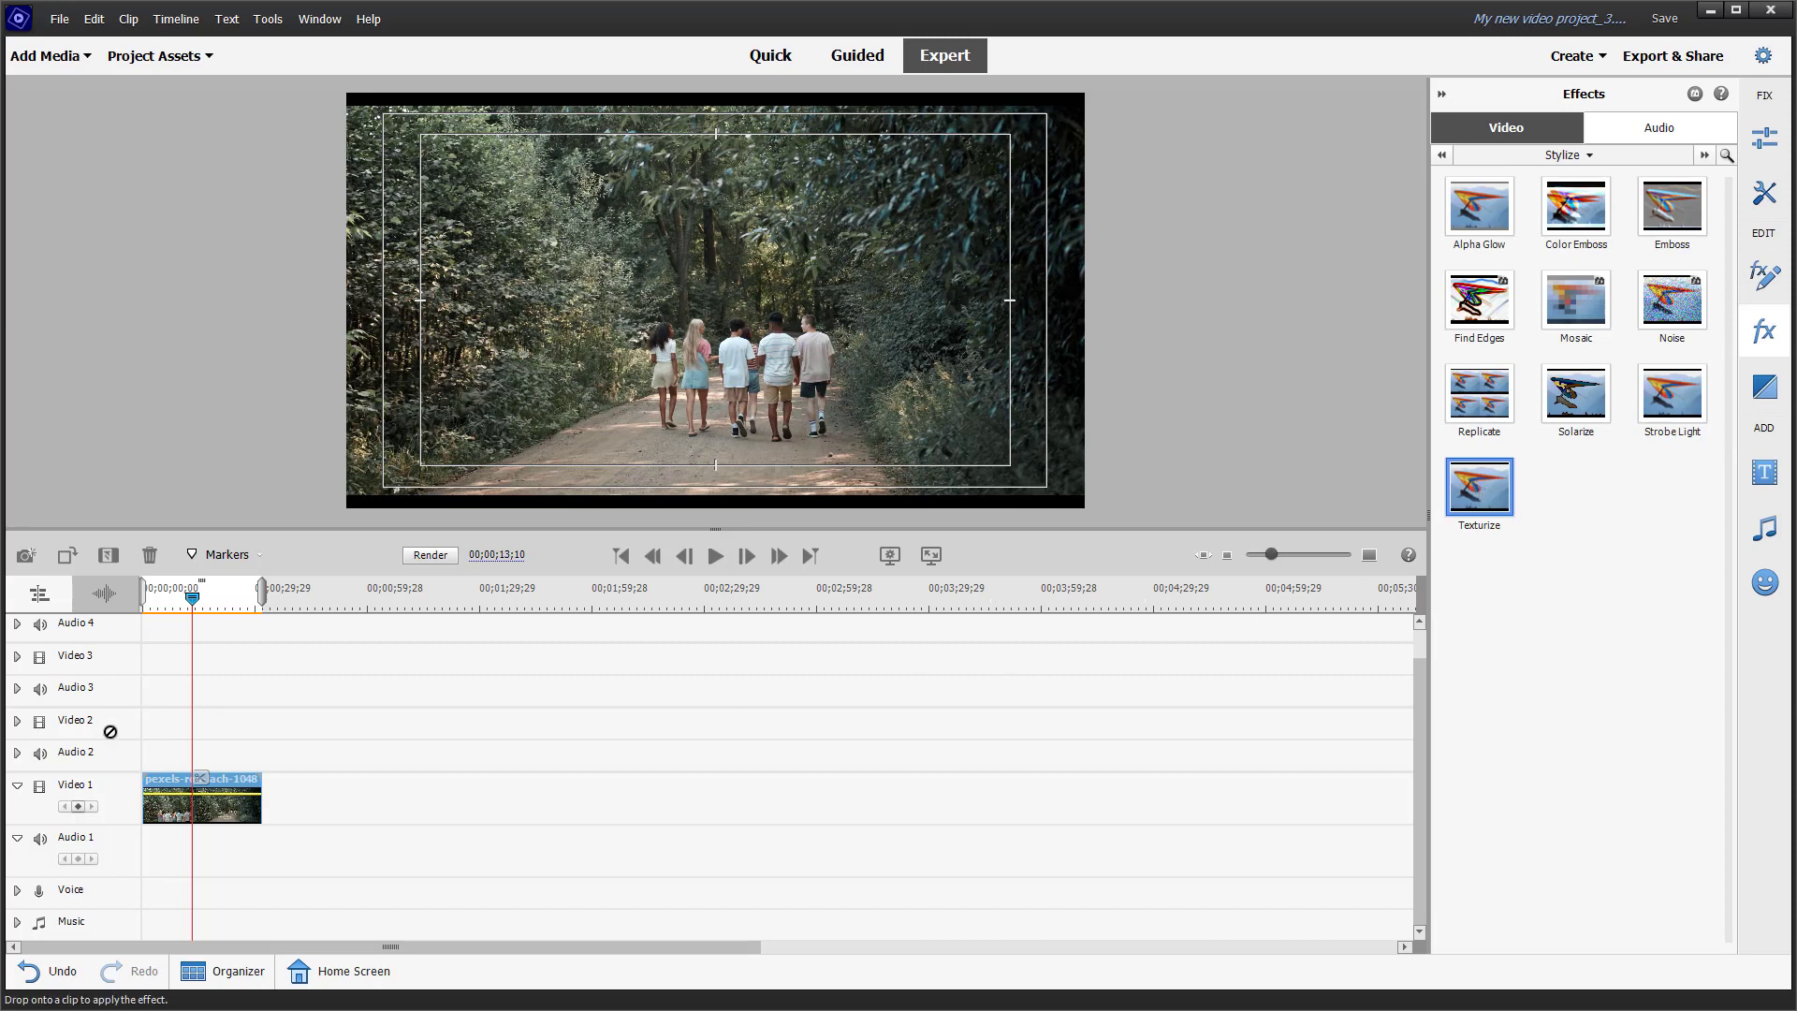
{"action": "left_click_drag", "start_coordinate": [111, 732], "coordinate": [201, 796]}
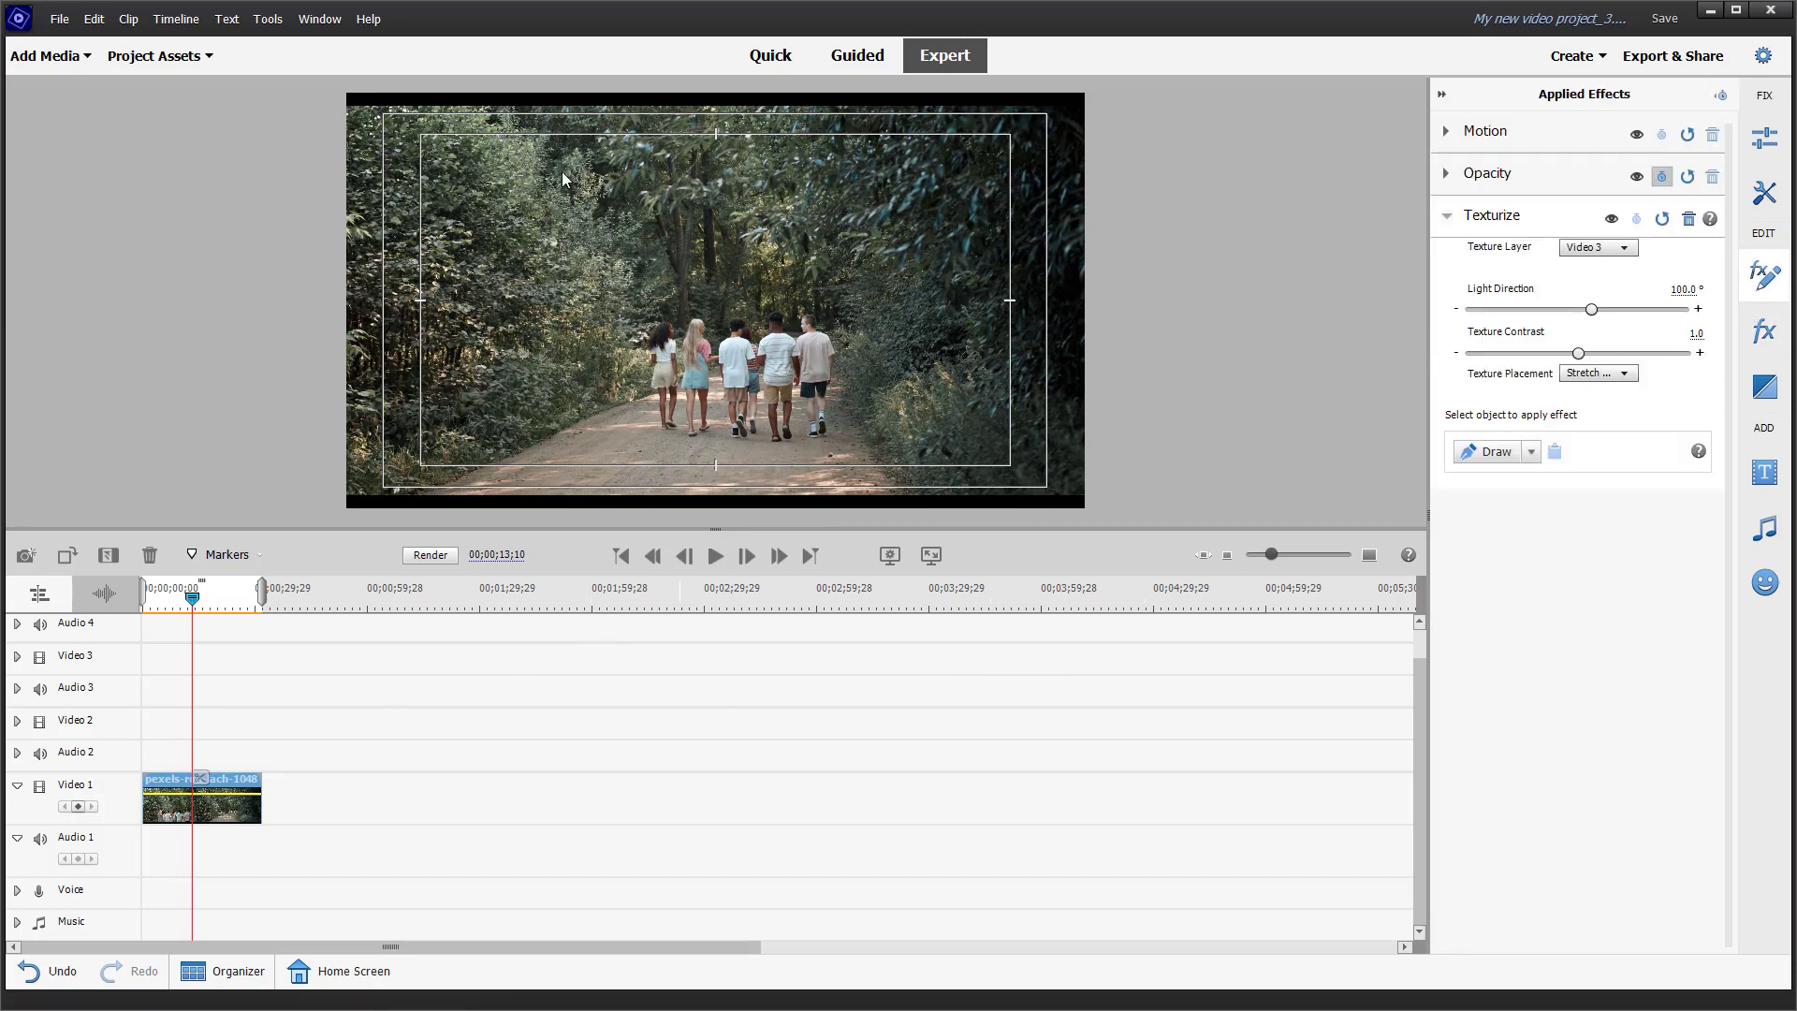
Step: Import keyboard.mp4 into the project and place it at the start of the Video 2 track
{"action": "left_click", "coordinate": [206, 58]}
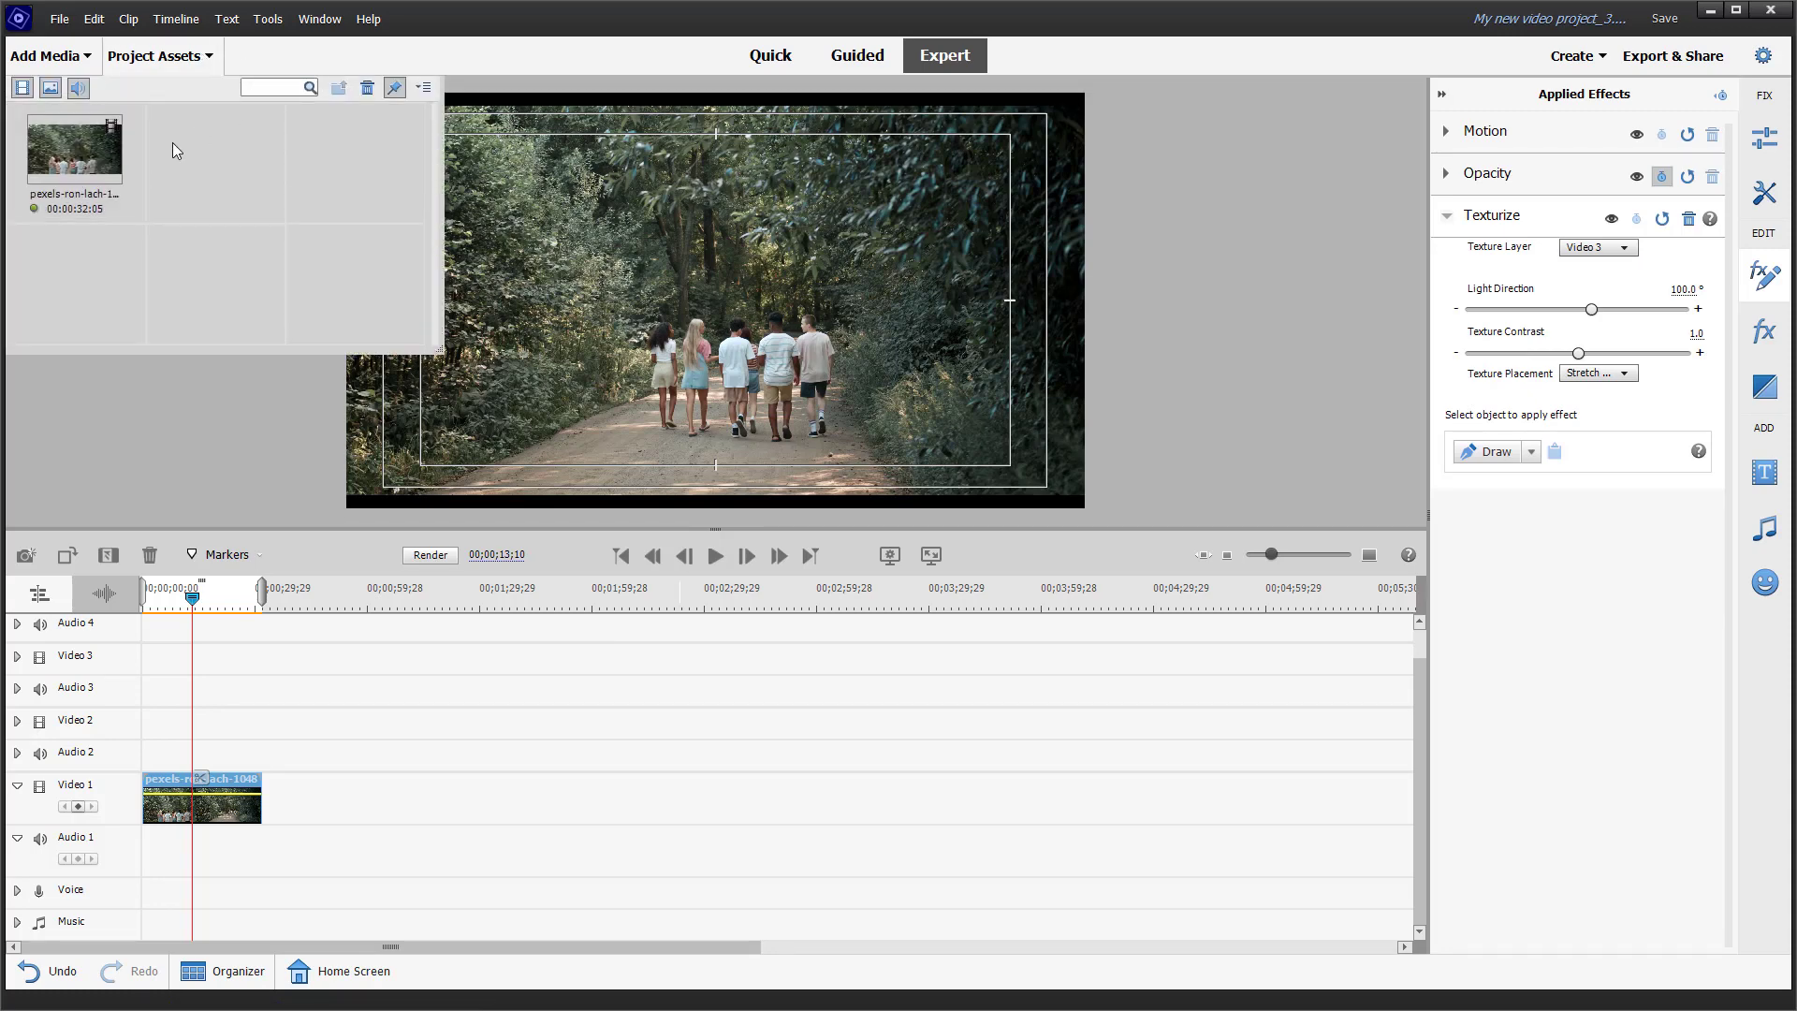
{"action": "double_click", "coordinate": [173, 142]}
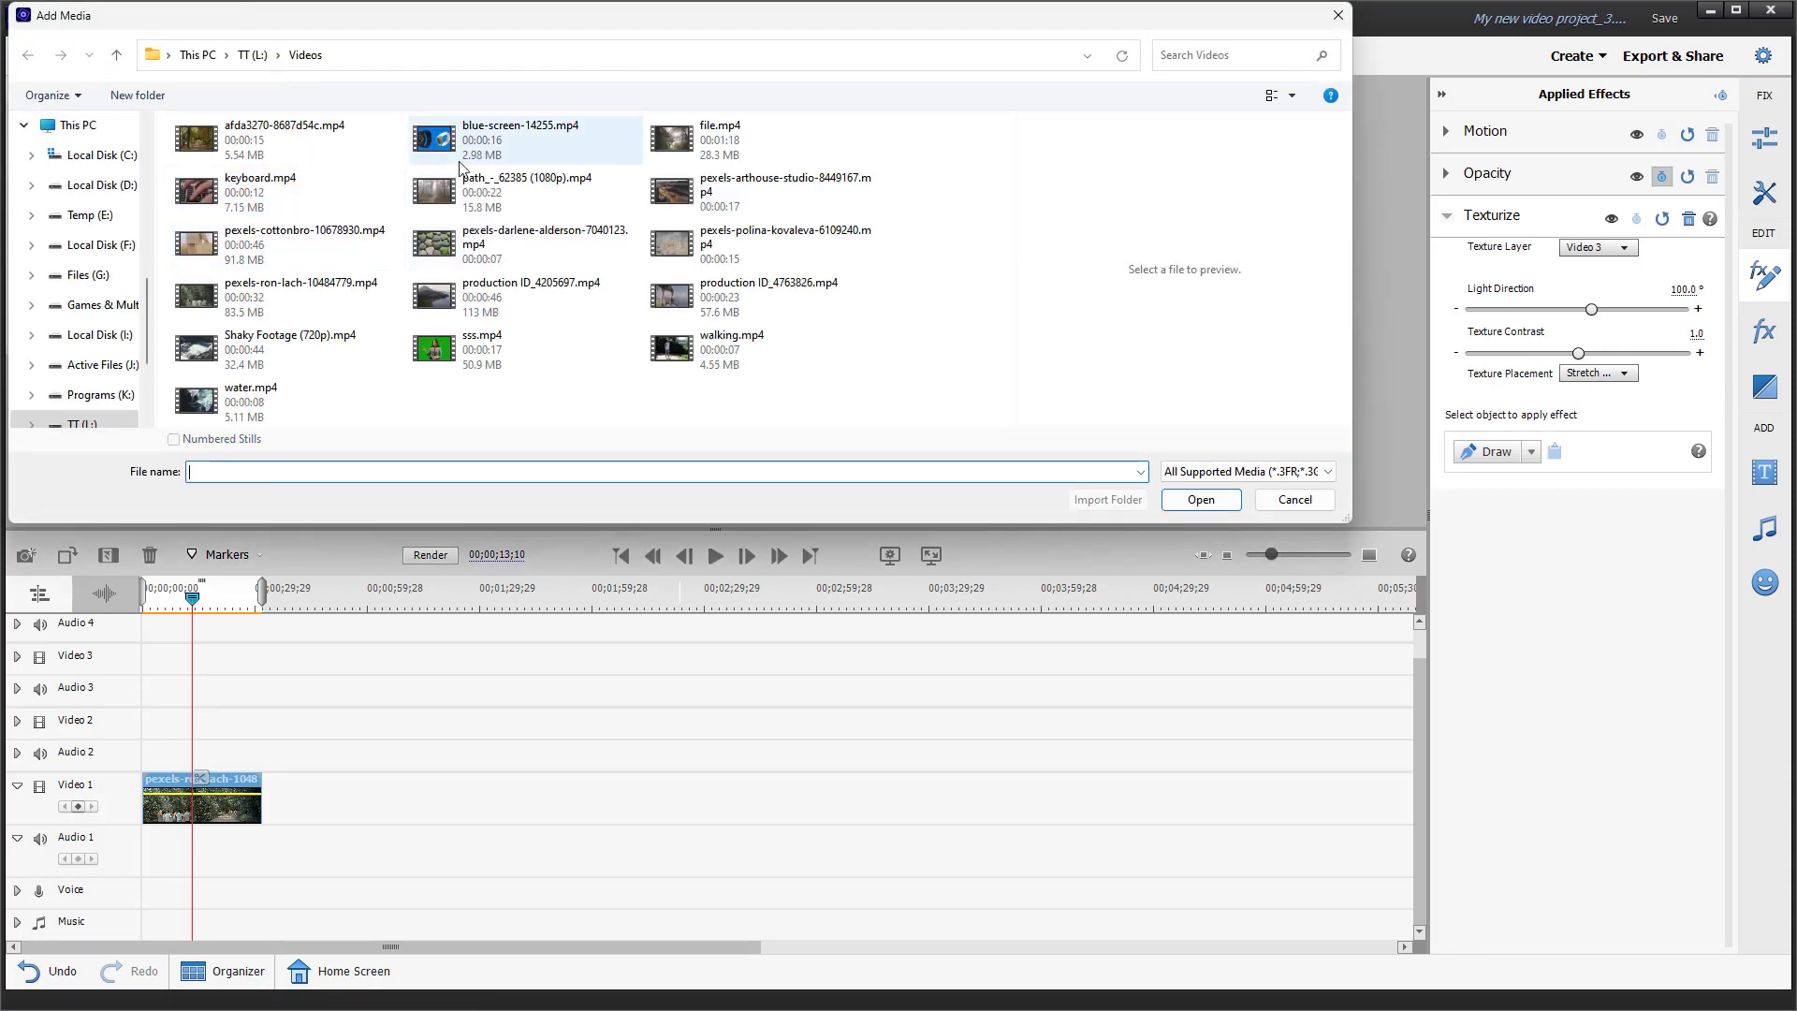
{"action": "left_click", "coordinate": [268, 192]}
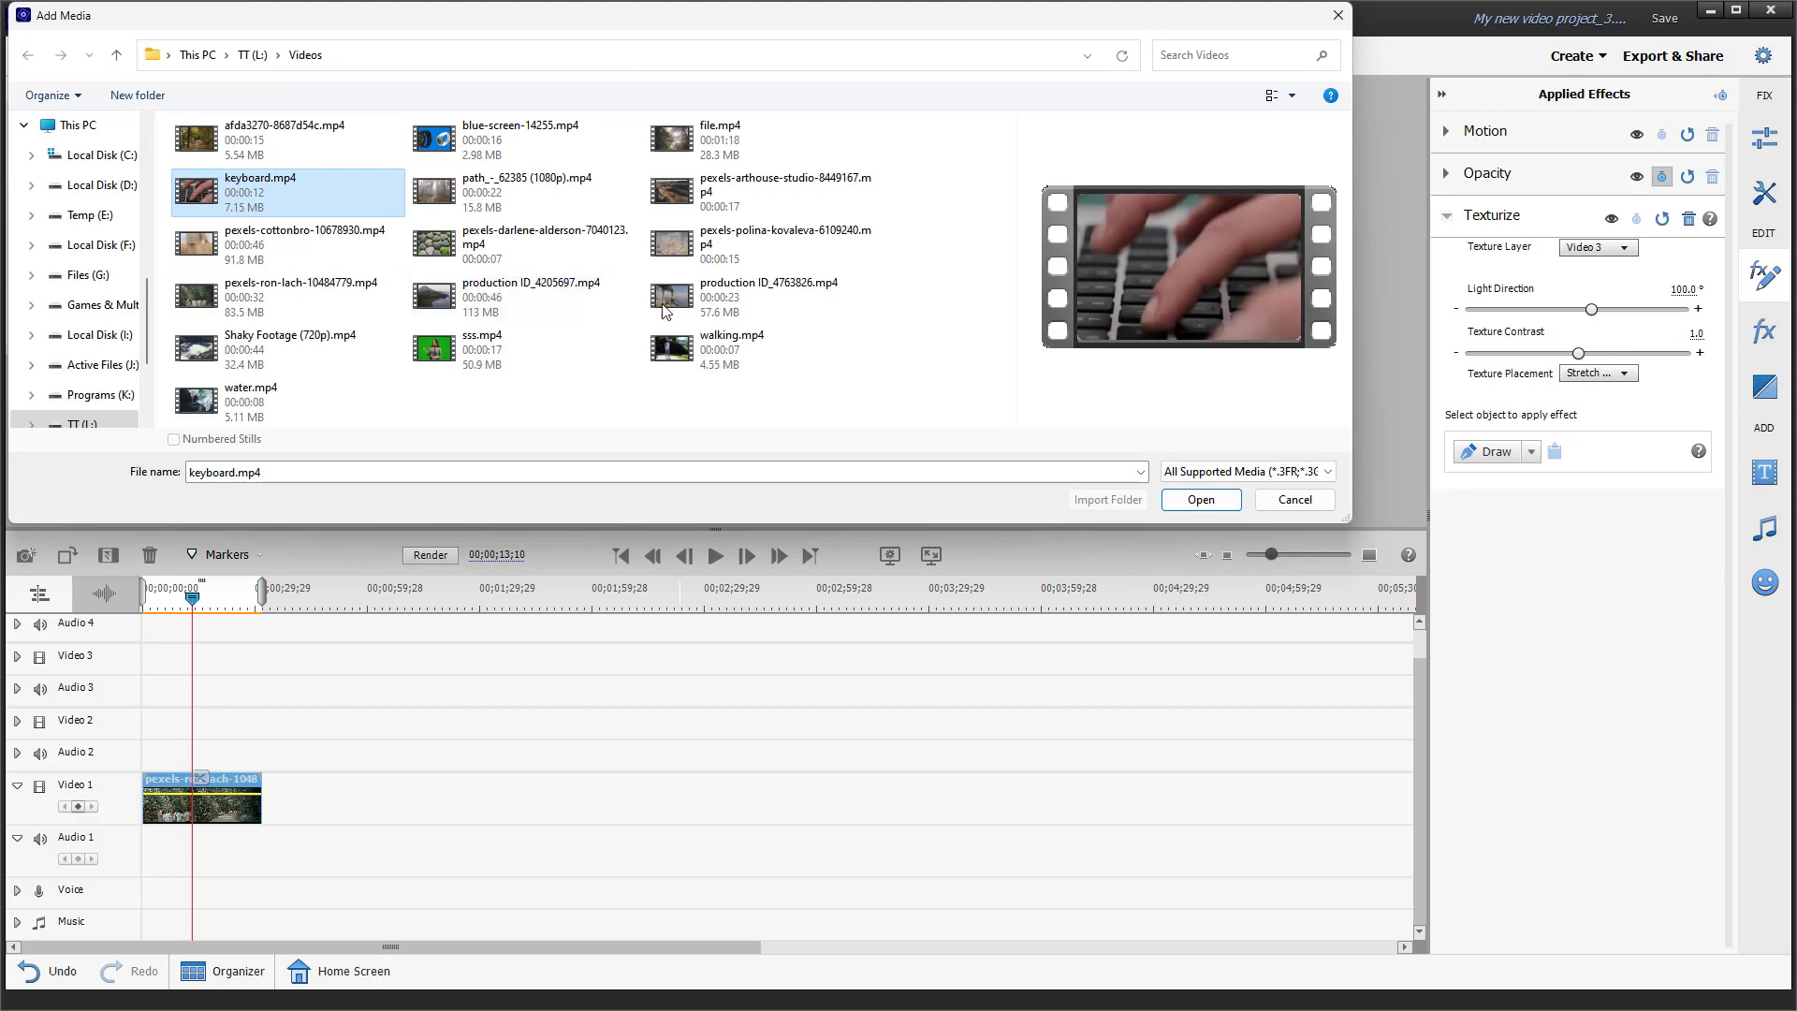
{"action": "left_click", "coordinate": [1203, 501]}
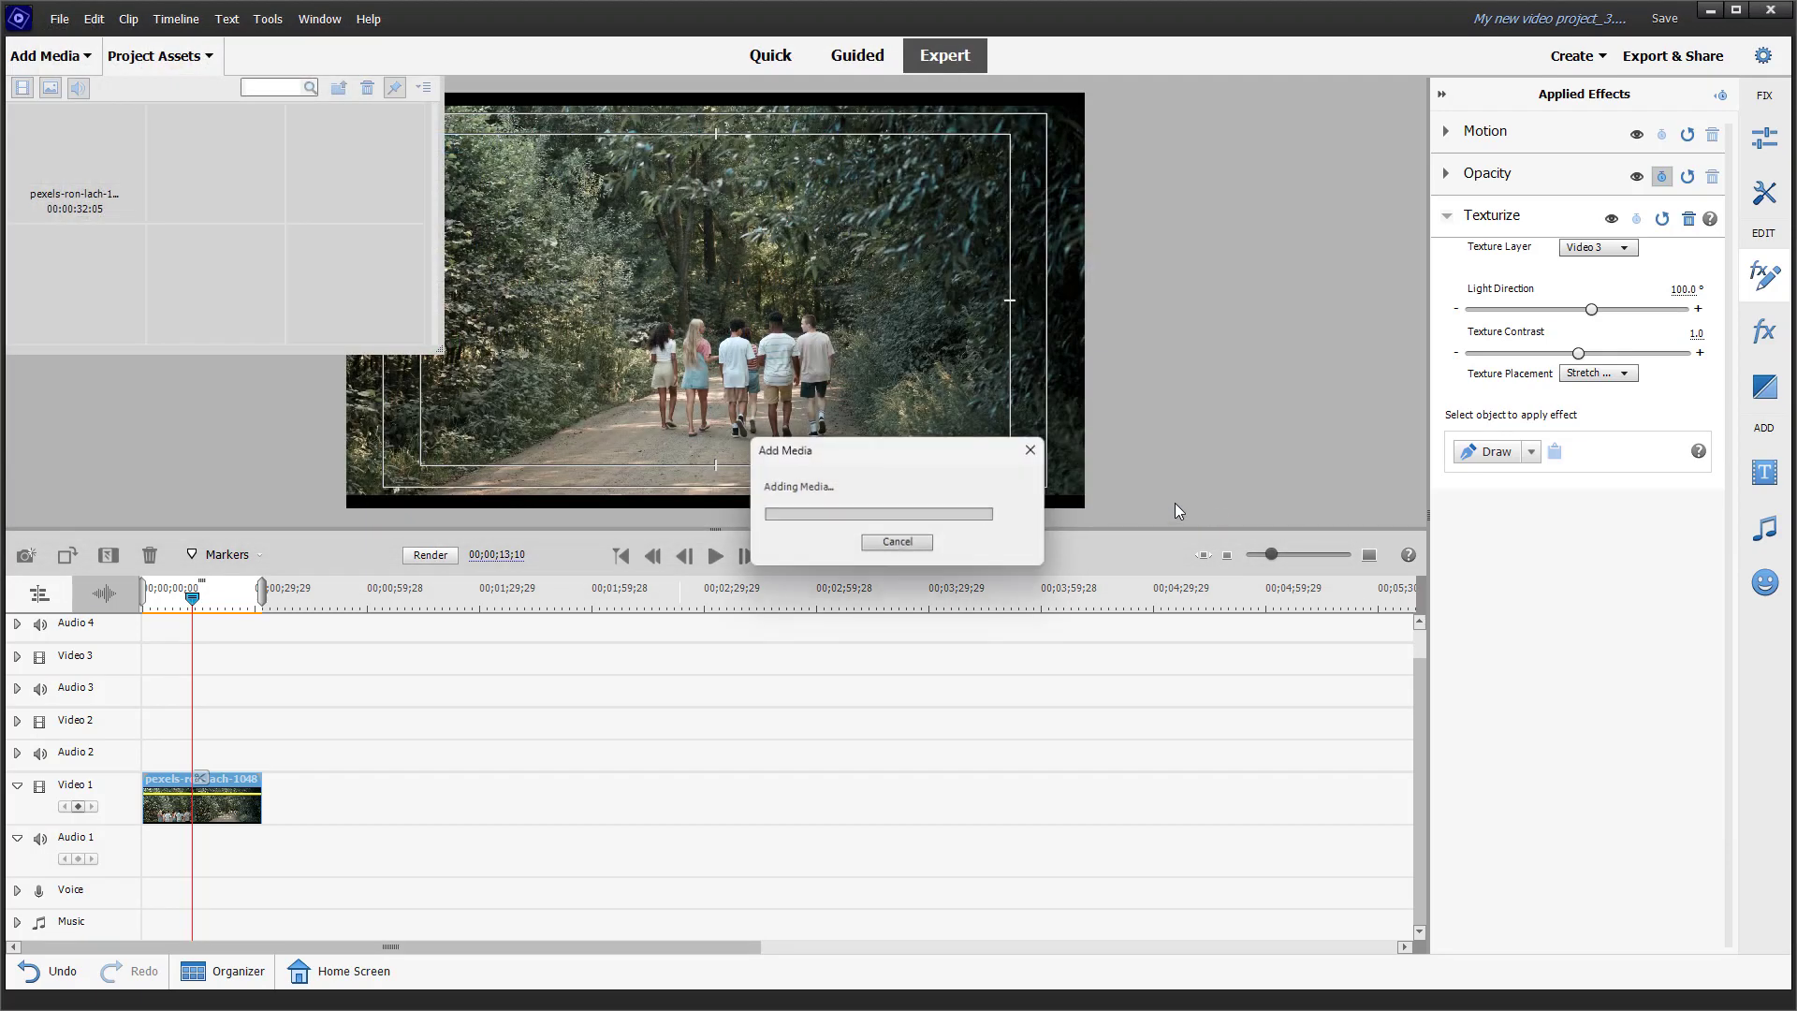
{"action": "left_click_drag", "start_coordinate": [185, 168], "coordinate": [142, 752]}
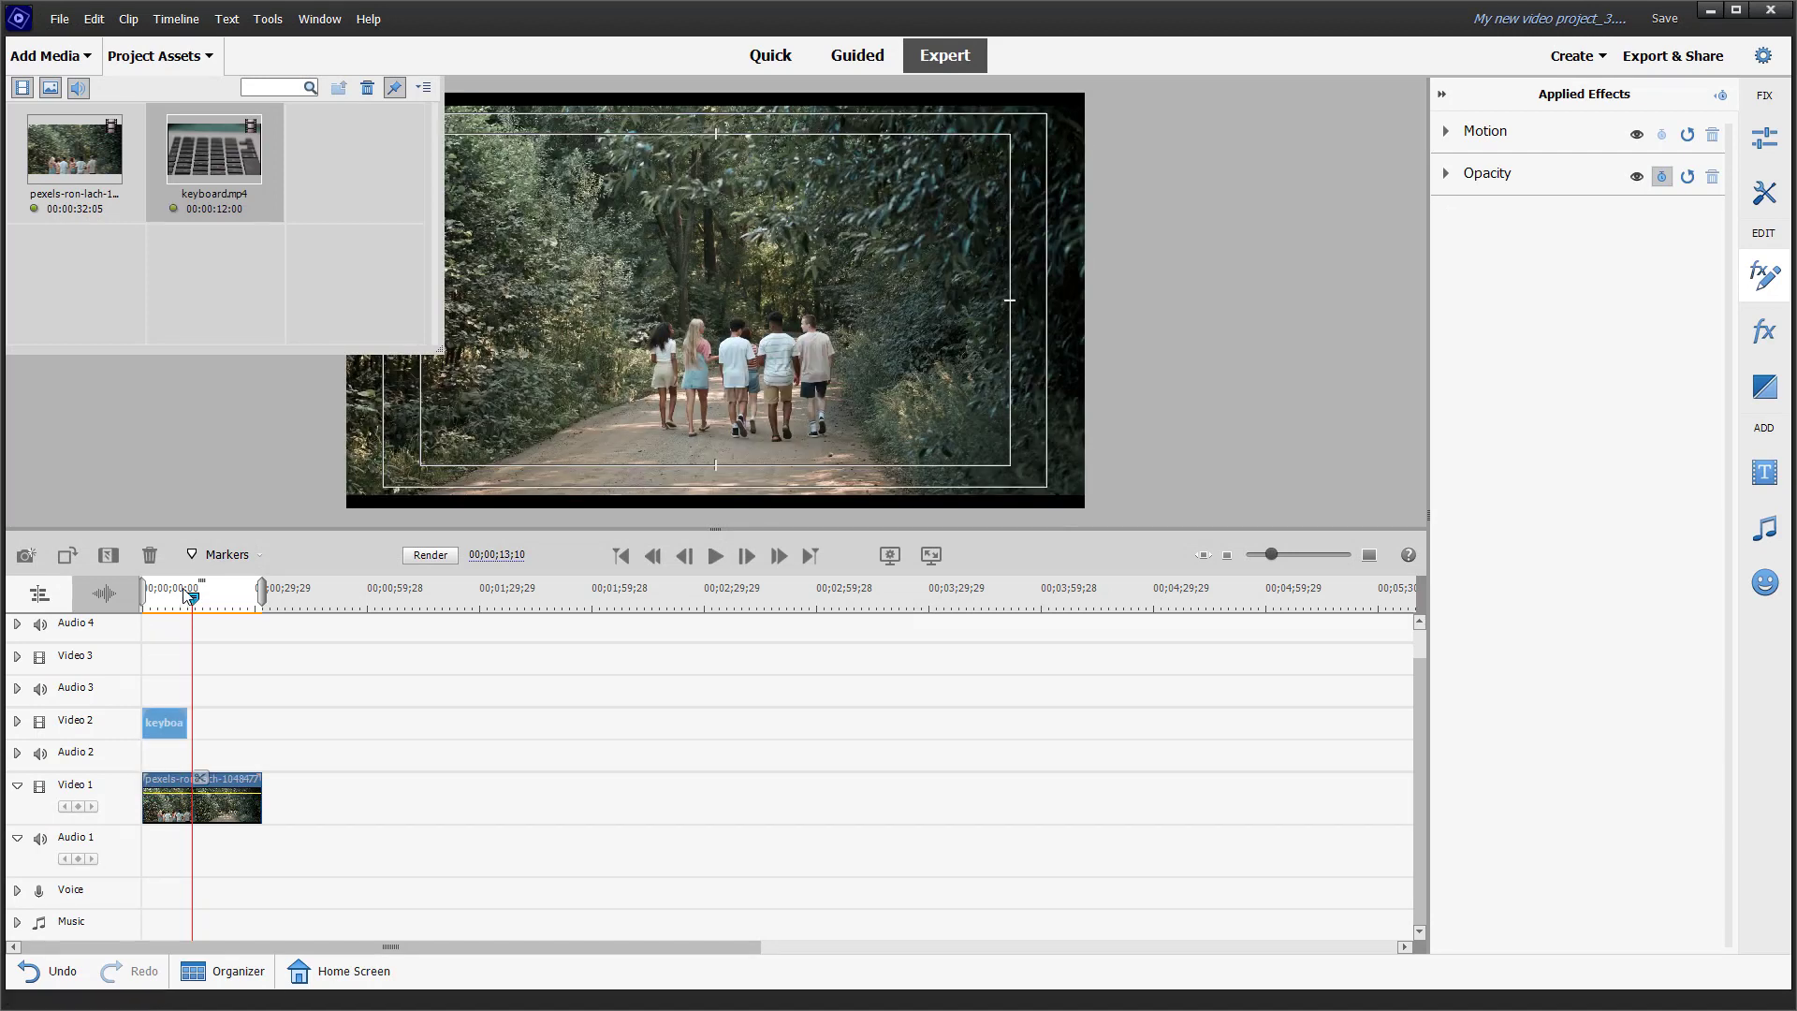
Step: Set the Texture Layer of the Video 1 clip's Texturize effect to Video 2, and move the clip to the Video 3 track
{"action": "left_click_drag", "start_coordinate": [192, 598], "coordinate": [154, 597]}
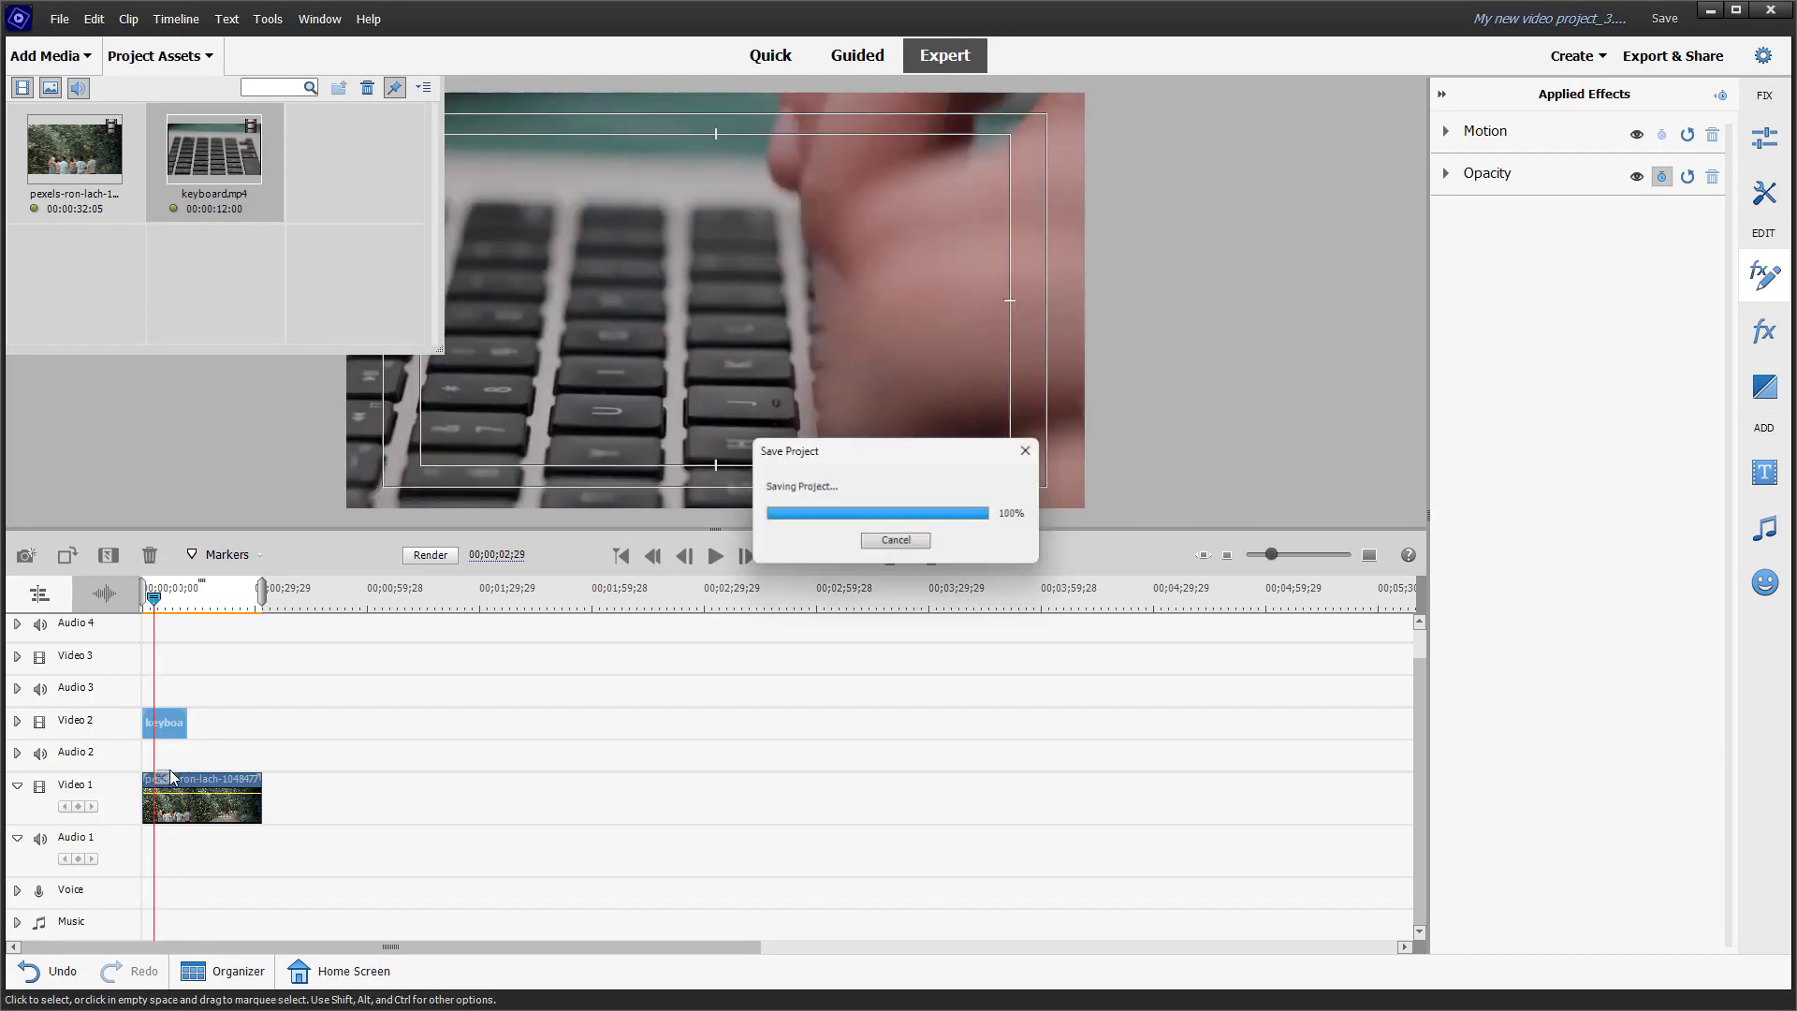
{"action": "left_click", "coordinate": [195, 794]}
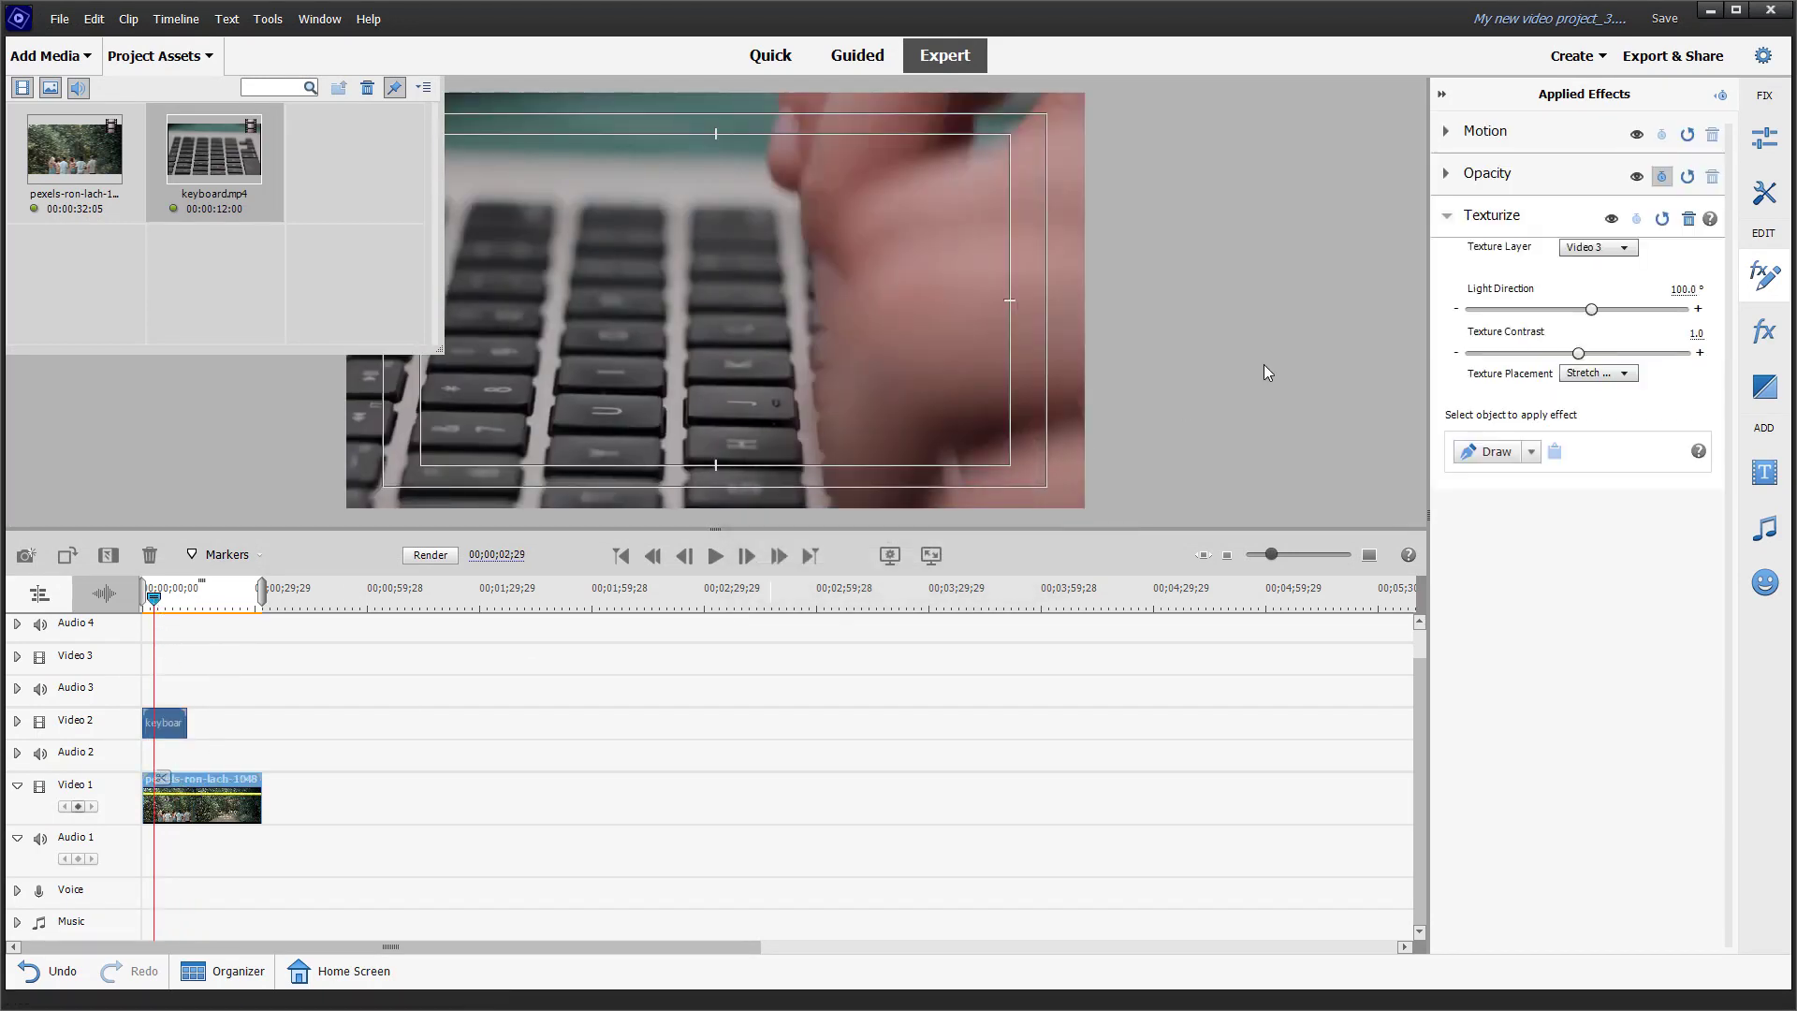
{"action": "left_click", "coordinate": [1621, 249]}
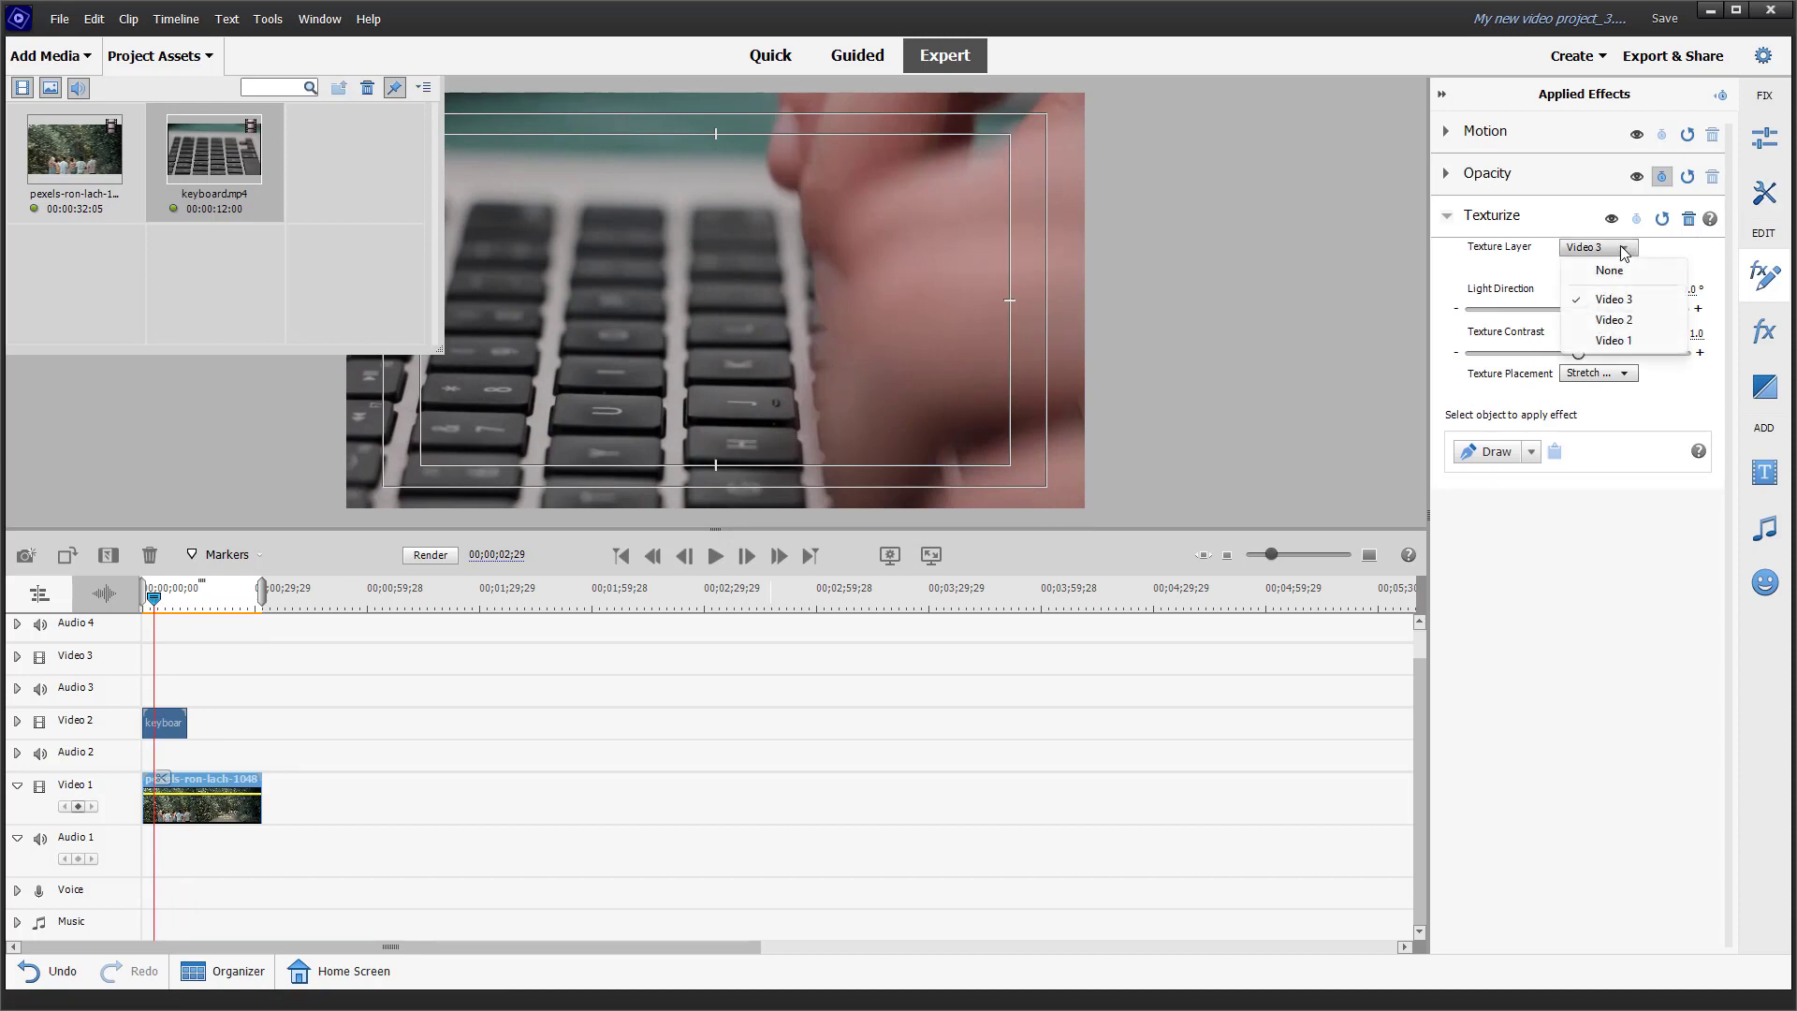
{"action": "left_click", "coordinate": [1627, 322]}
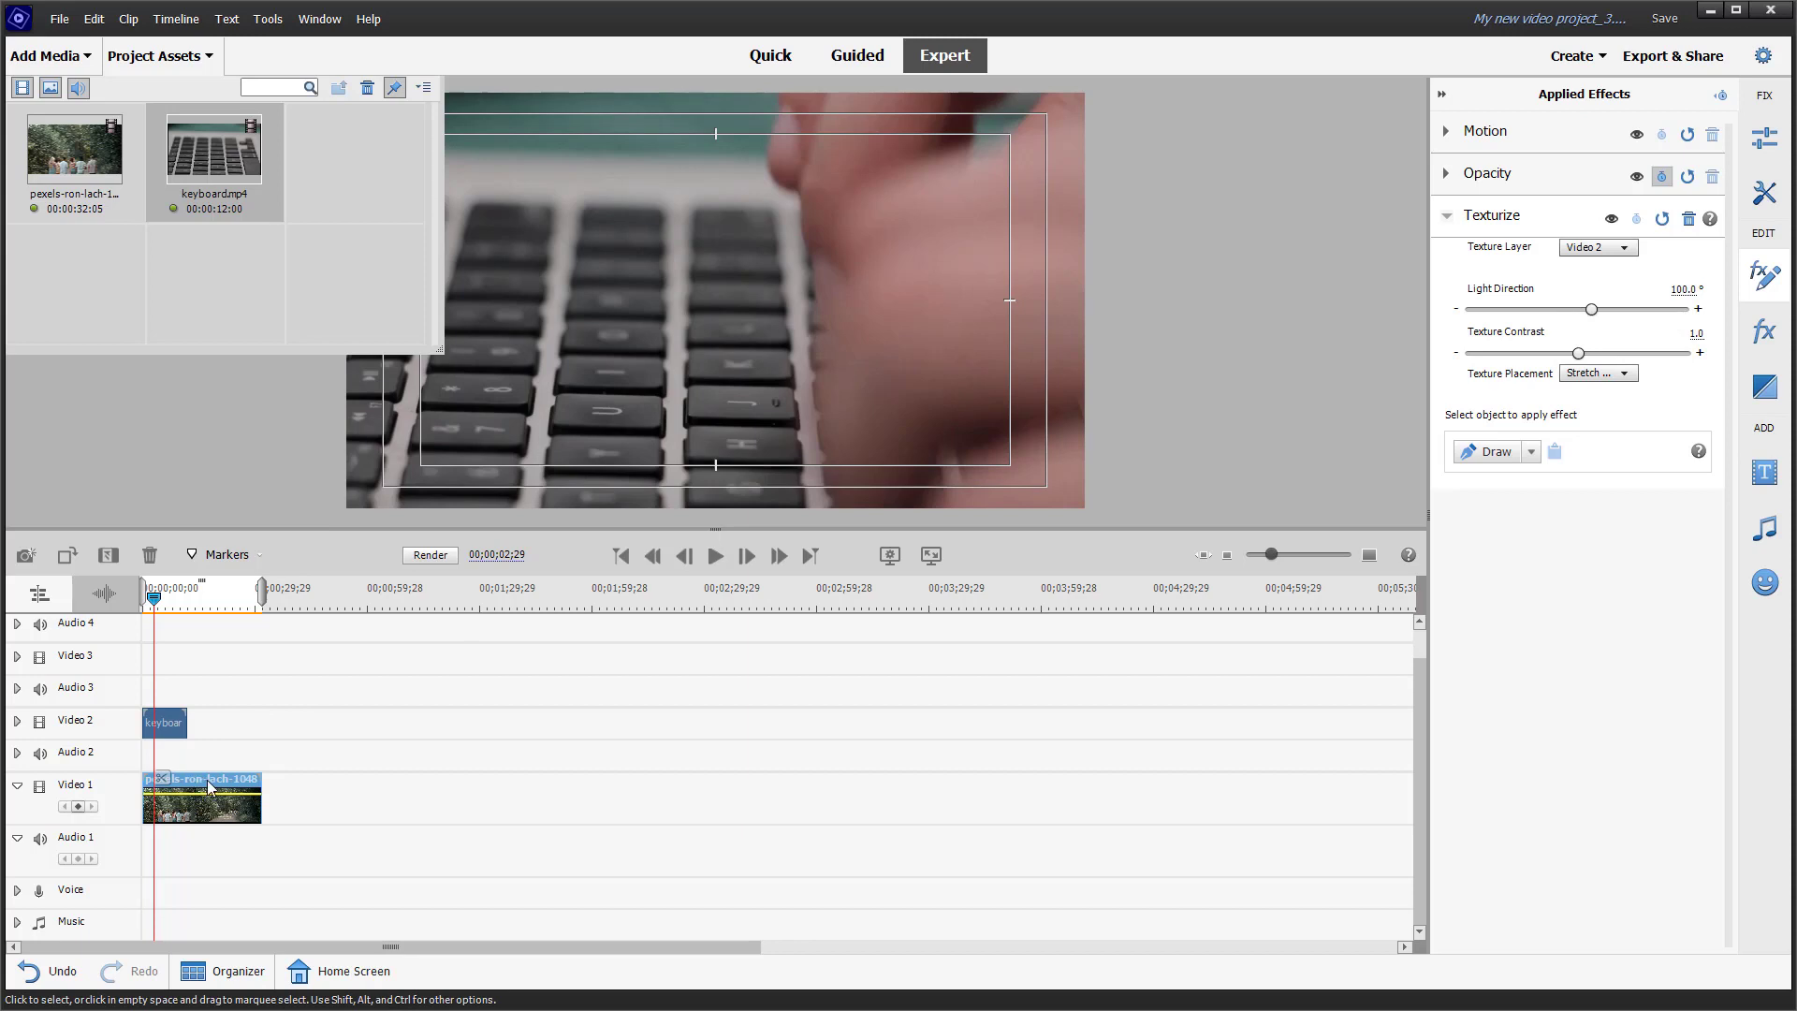
{"action": "left_click_drag", "start_coordinate": [206, 779], "coordinate": [200, 665]}
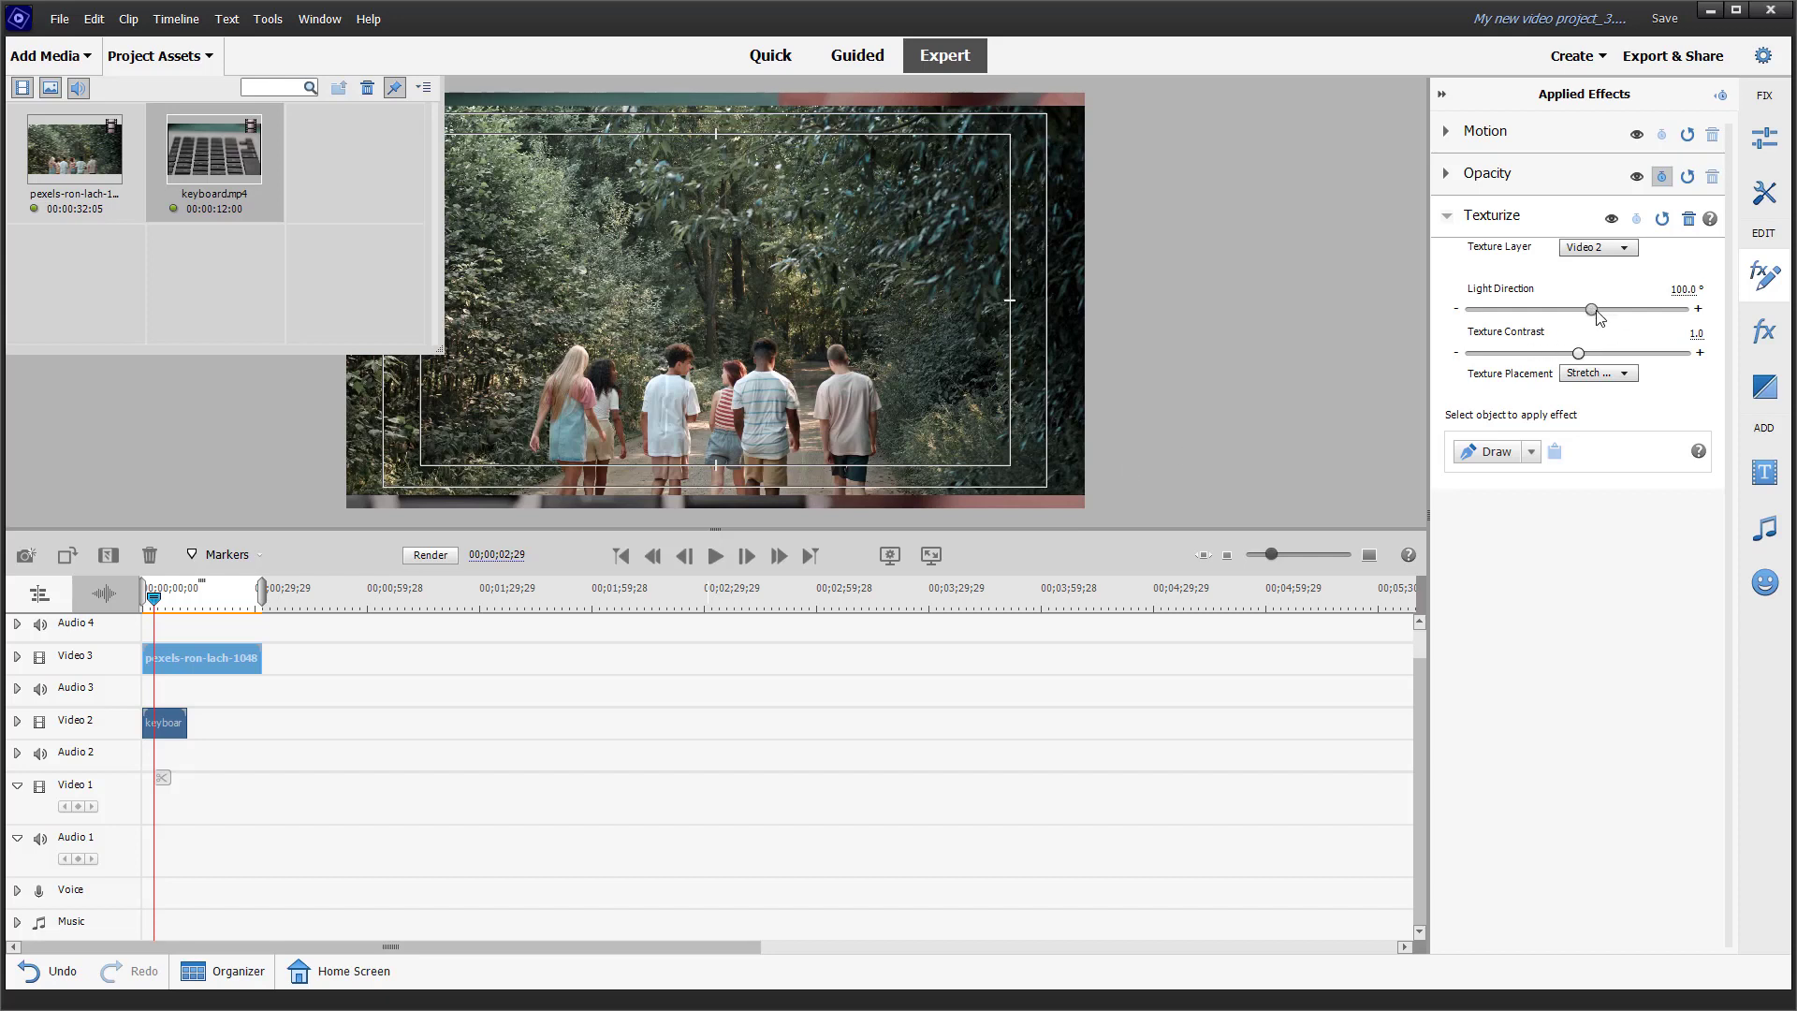
Step: Try a Texturize Light Direction of 1x239.7° with a Texture Contrast of 2.0, and check it at 00;00;04;07
{"action": "left_click_drag", "start_coordinate": [1597, 313], "coordinate": [1667, 316]}
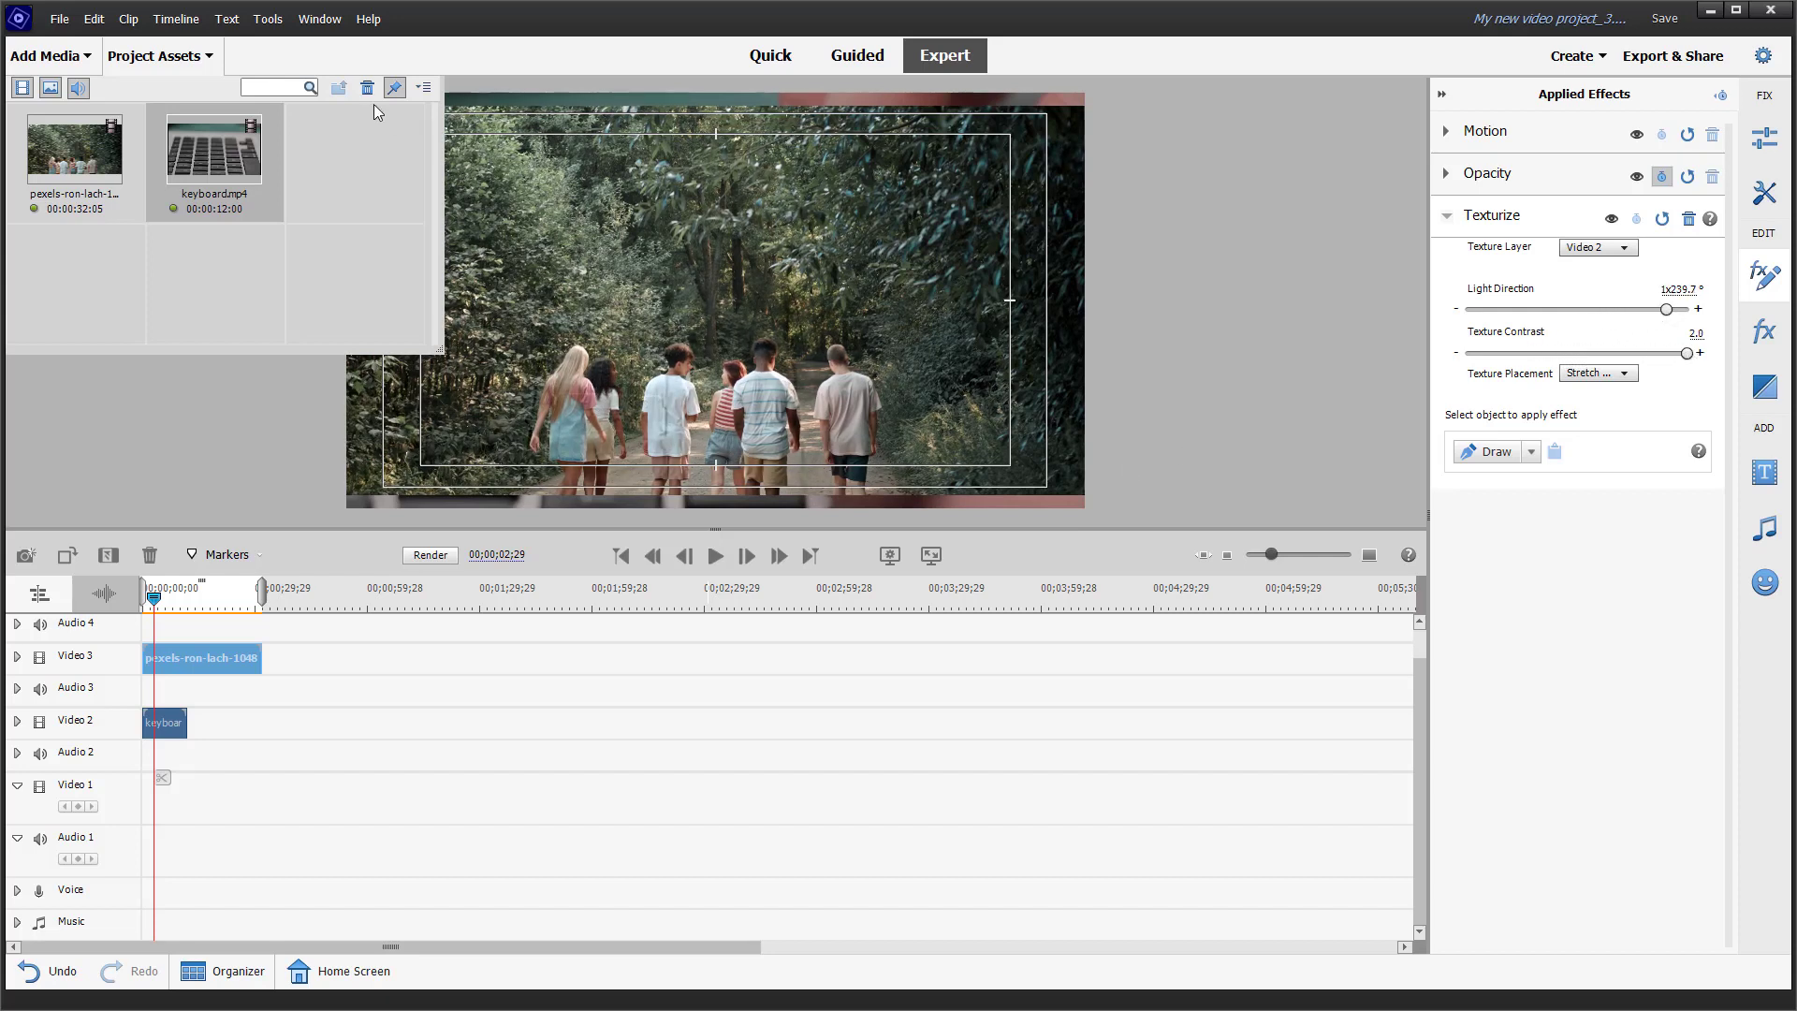
{"action": "left_click", "coordinate": [178, 54]}
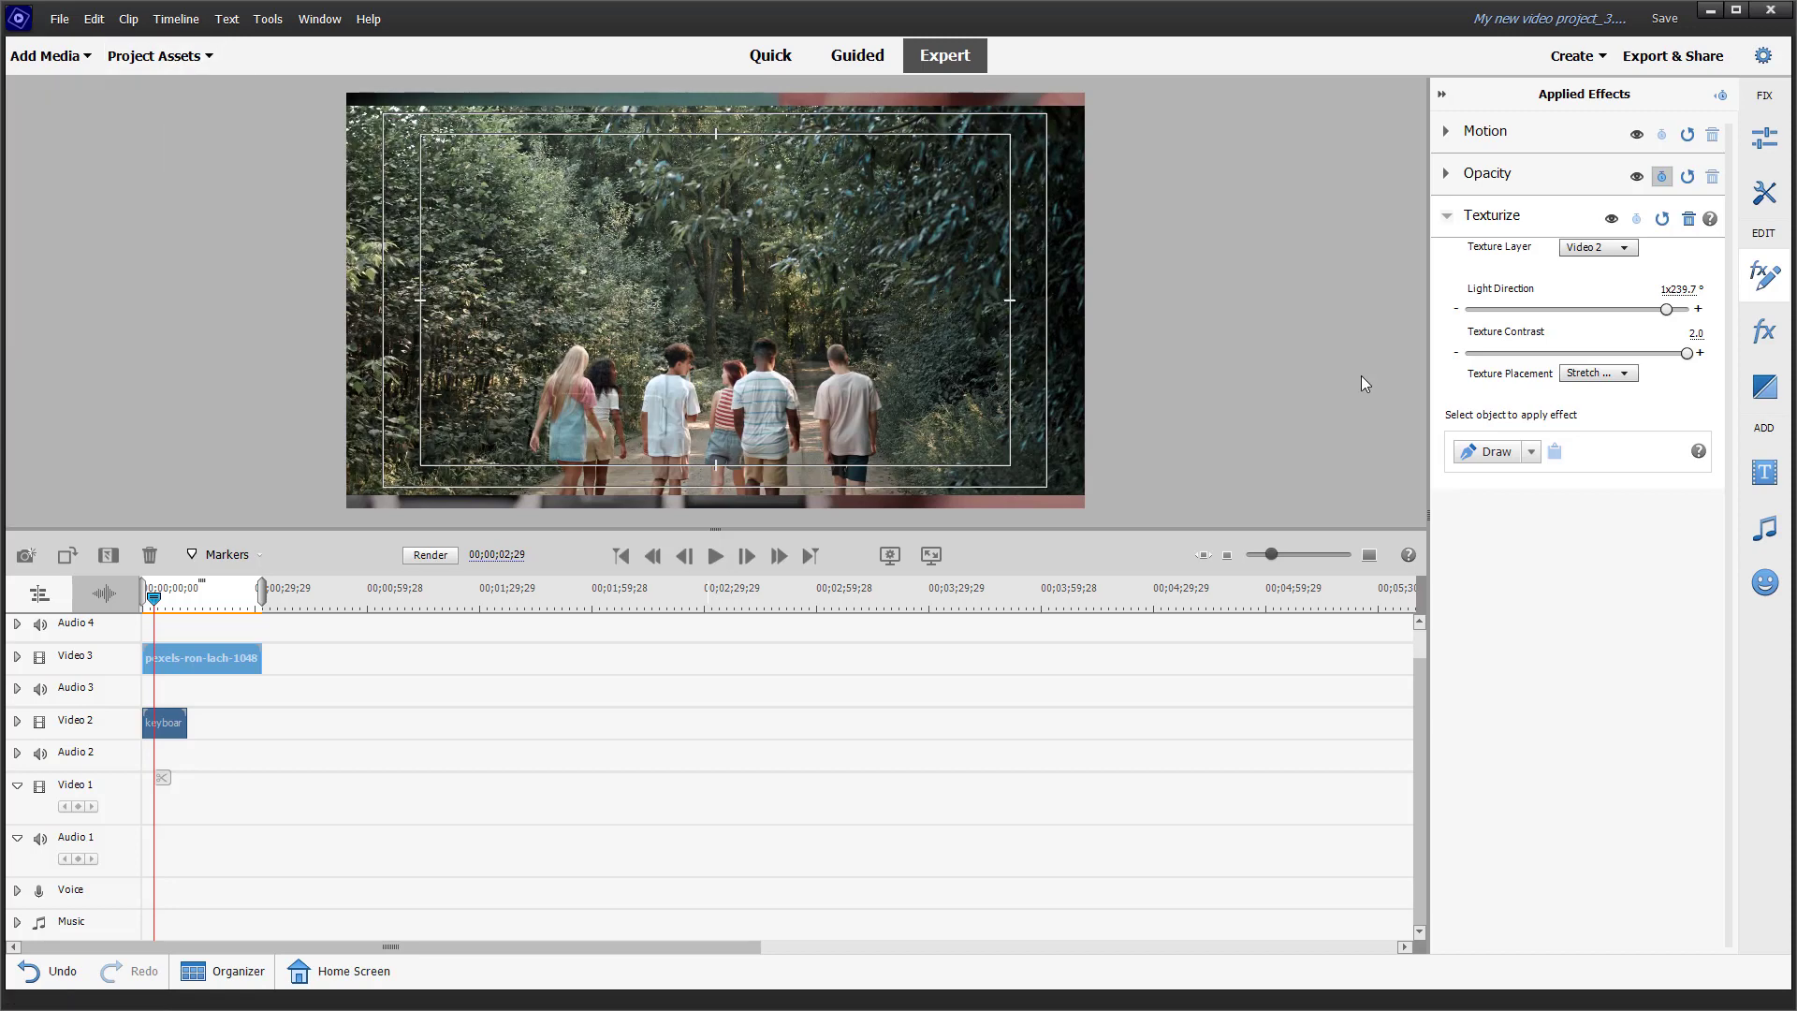
{"action": "left_click_drag", "start_coordinate": [155, 607], "coordinate": [160, 609]}
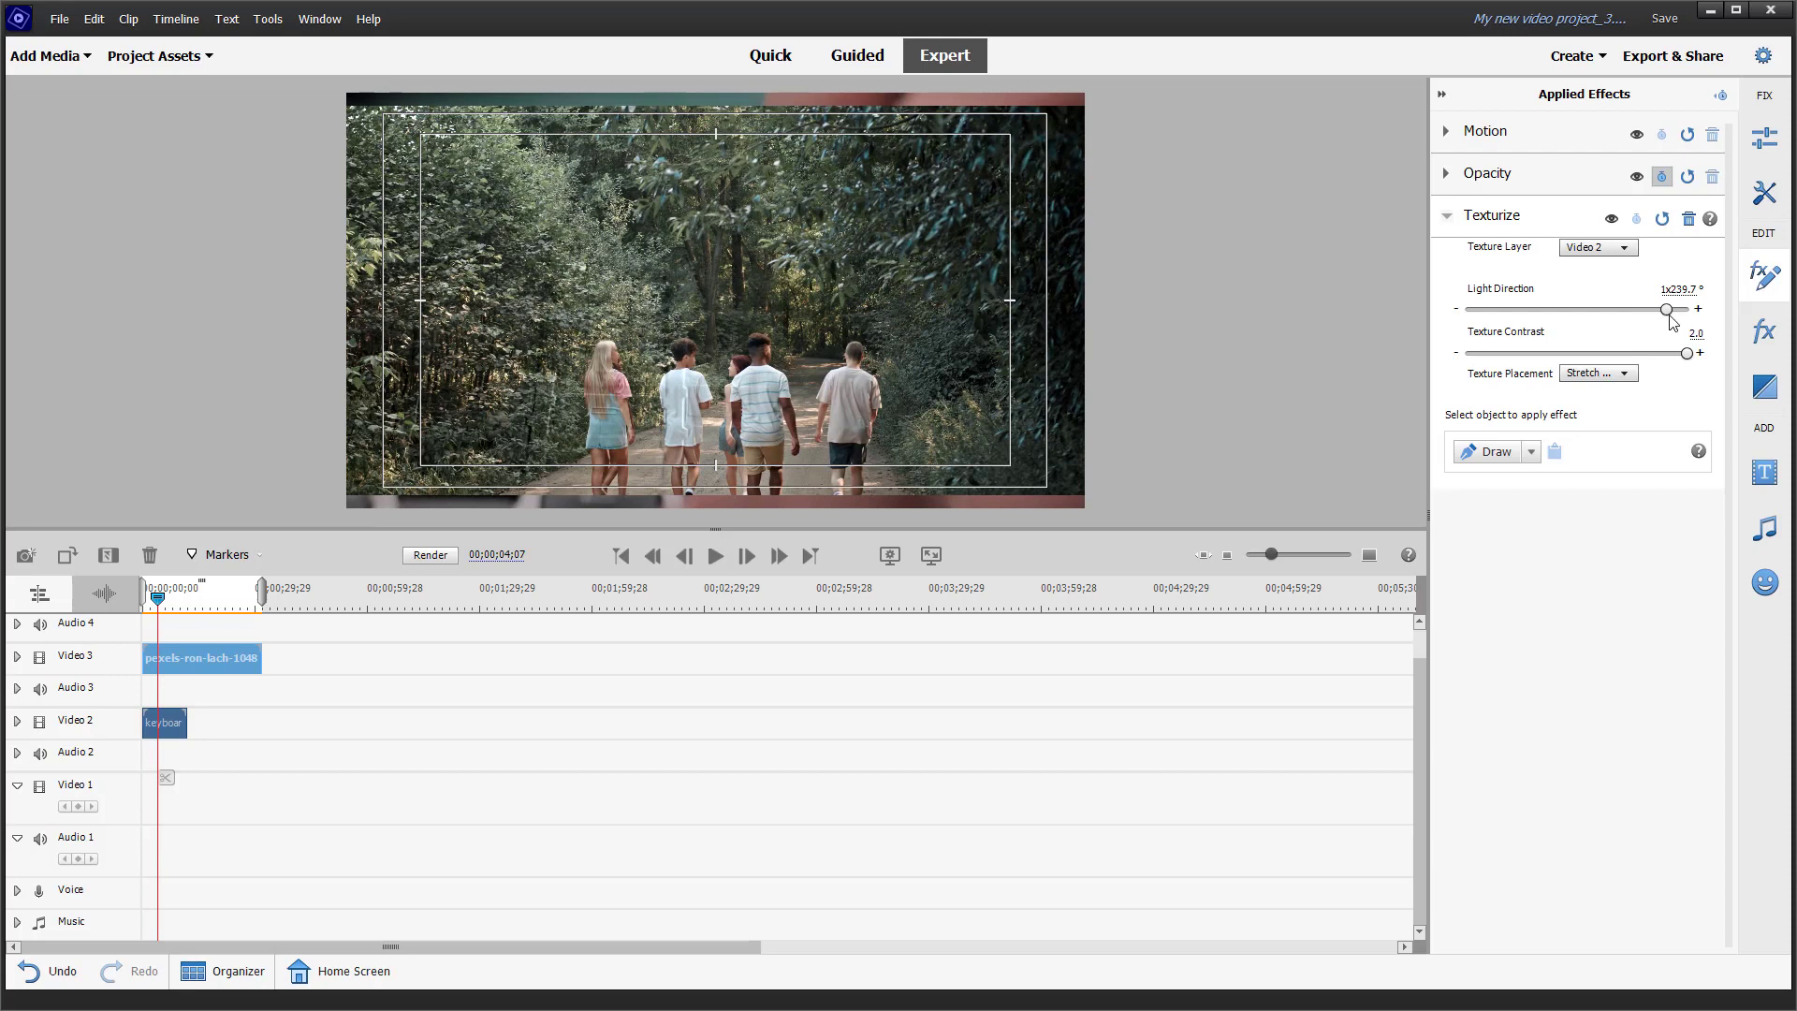
Step: Set the Texturize Light Direction to 317.1°, Texture Contrast to 0.8 and Texture Placement to Center Texture
{"action": "left_click_drag", "start_coordinate": [1671, 318], "coordinate": [1567, 316]}
{"action": "left_click", "coordinate": [1599, 373]}
{"action": "left_click", "coordinate": [1610, 413]}
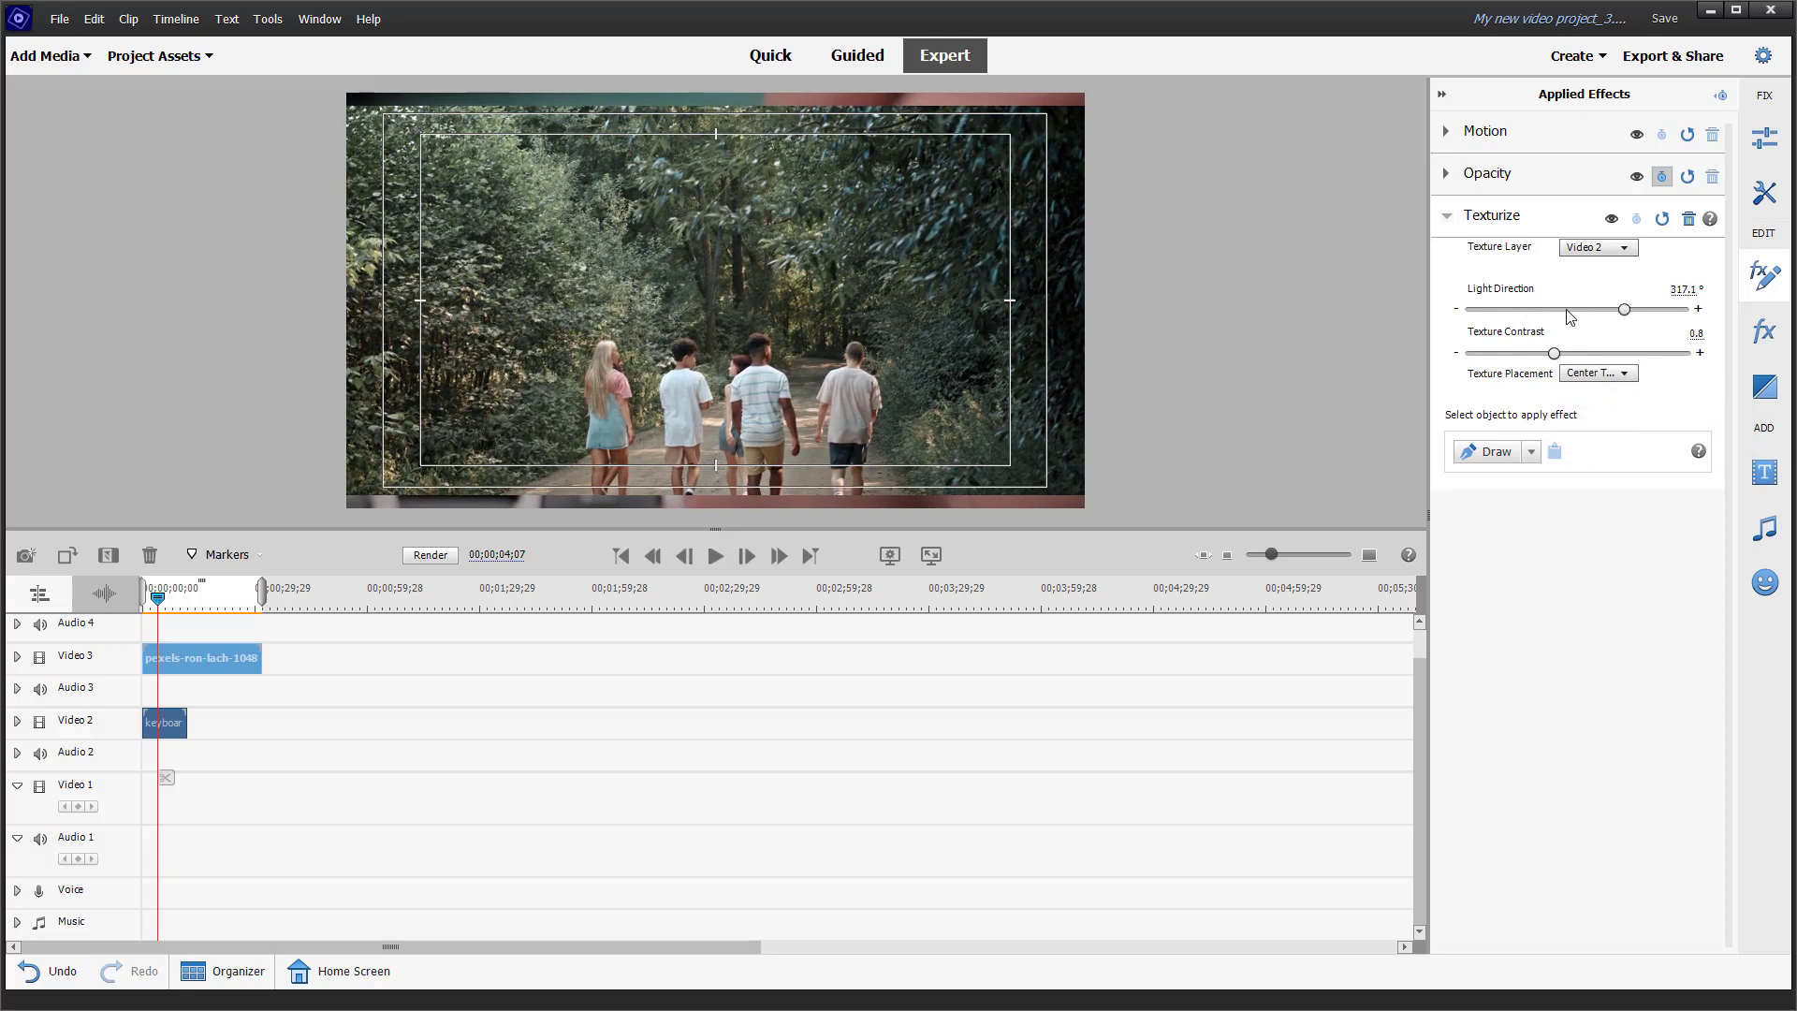
Step: Change the forest clip's Texture Layer and move the clip from Video 3 back to the start of Video 1
{"action": "left_click", "coordinate": [1621, 250]}
{"action": "left_click", "coordinate": [1596, 343]}
{"action": "left_click_drag", "start_coordinate": [173, 659], "coordinate": [161, 750]}
Step: Apply the Texturize effect to the keyboard clip on Video 2 and set its Texture Layer to Video 1
{"action": "left_click", "coordinate": [170, 726]}
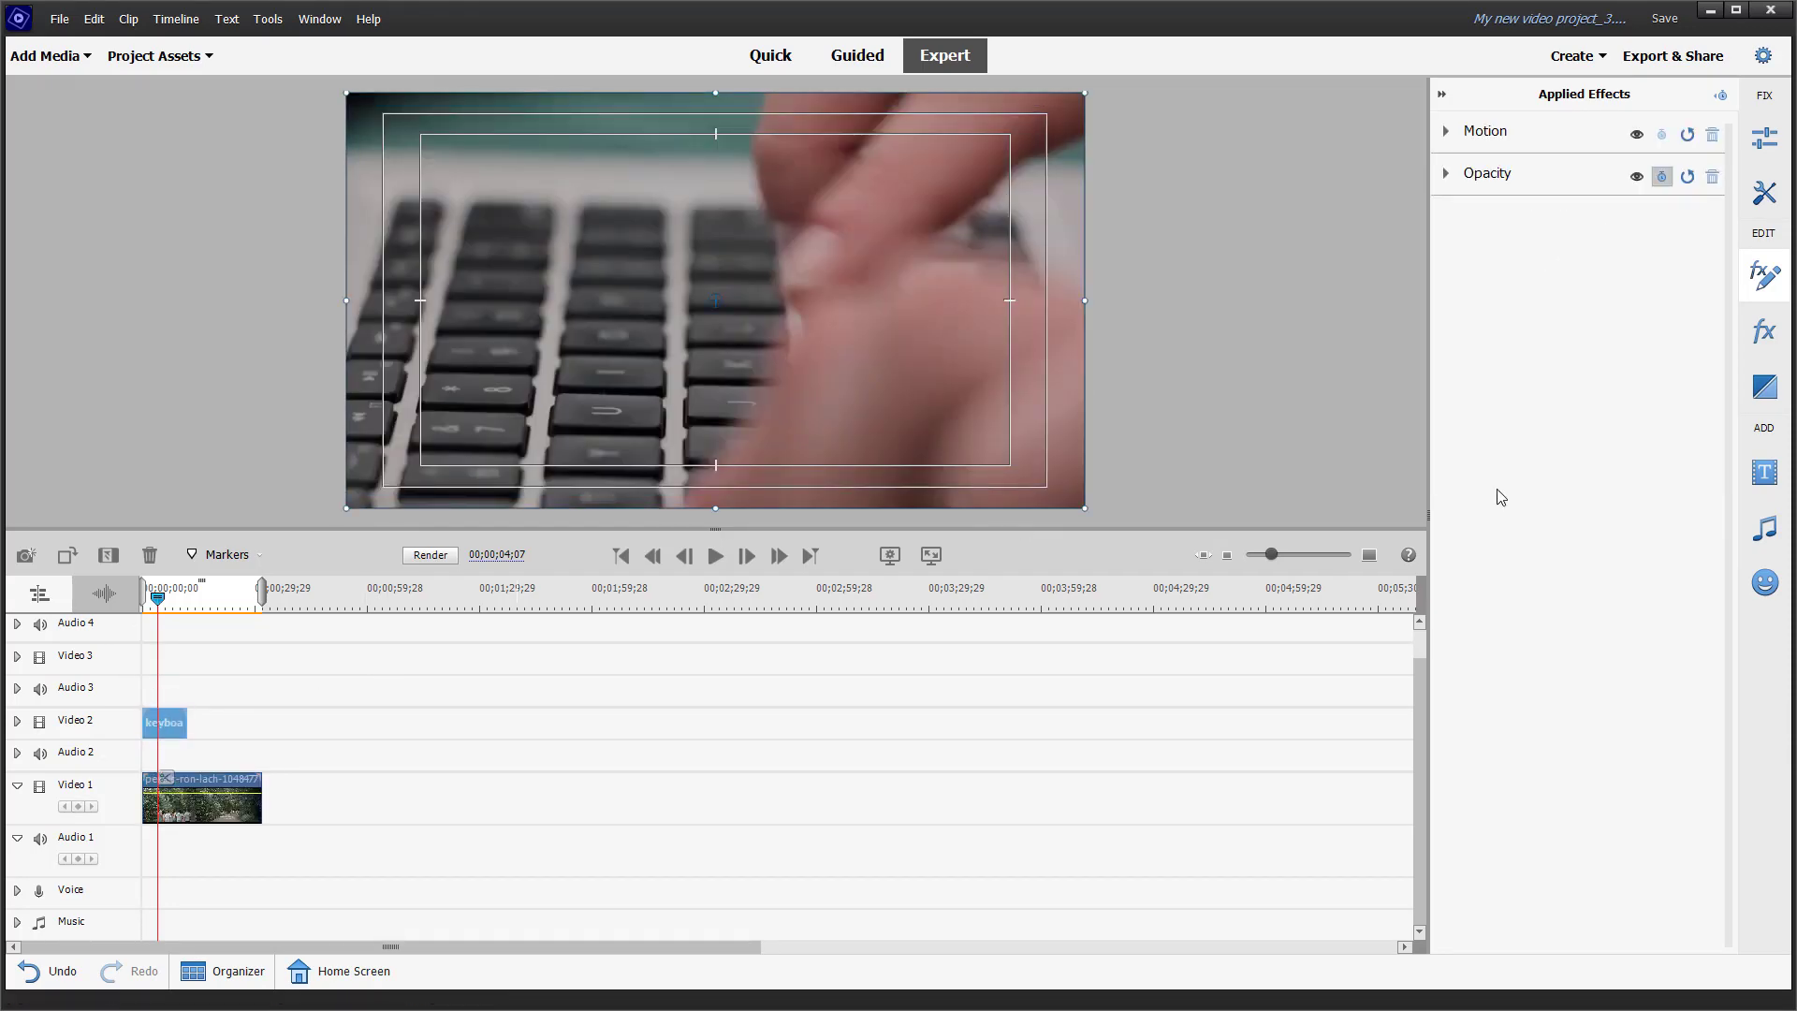
{"action": "left_click", "coordinate": [1765, 331]}
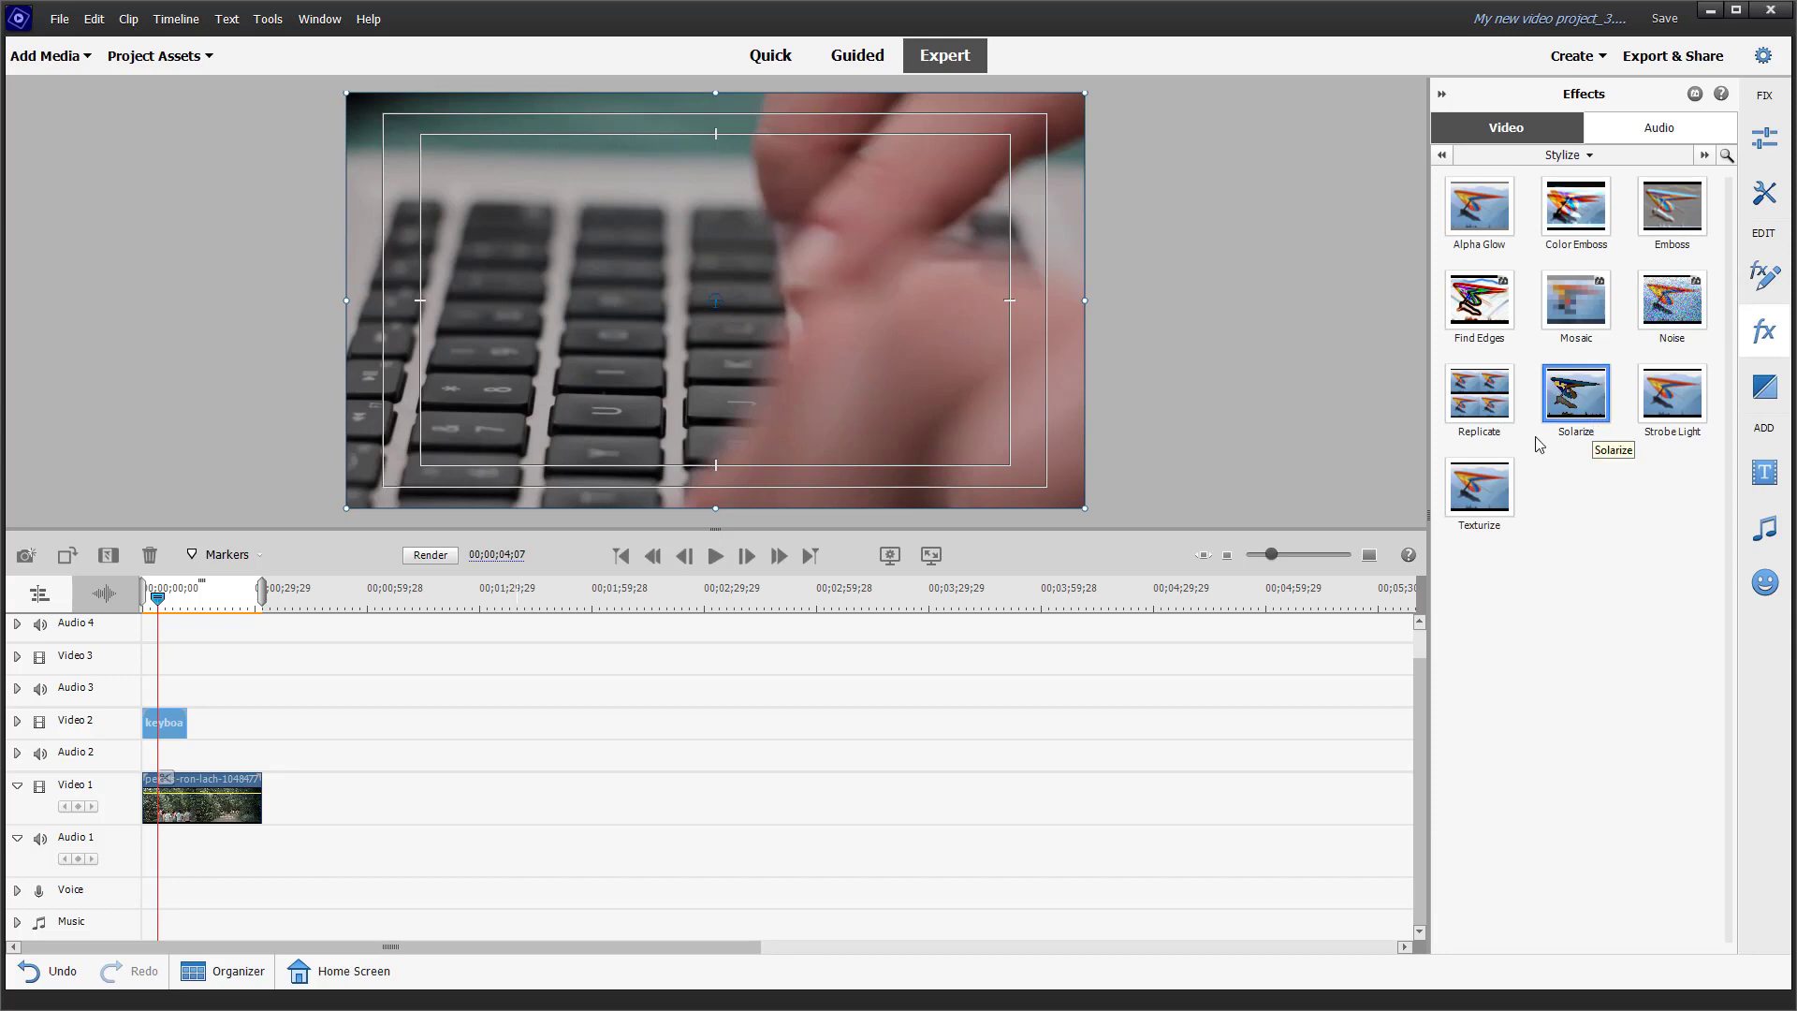
{"action": "left_click_drag", "start_coordinate": [1484, 521], "coordinate": [164, 725]}
{"action": "left_click", "coordinate": [1625, 247]}
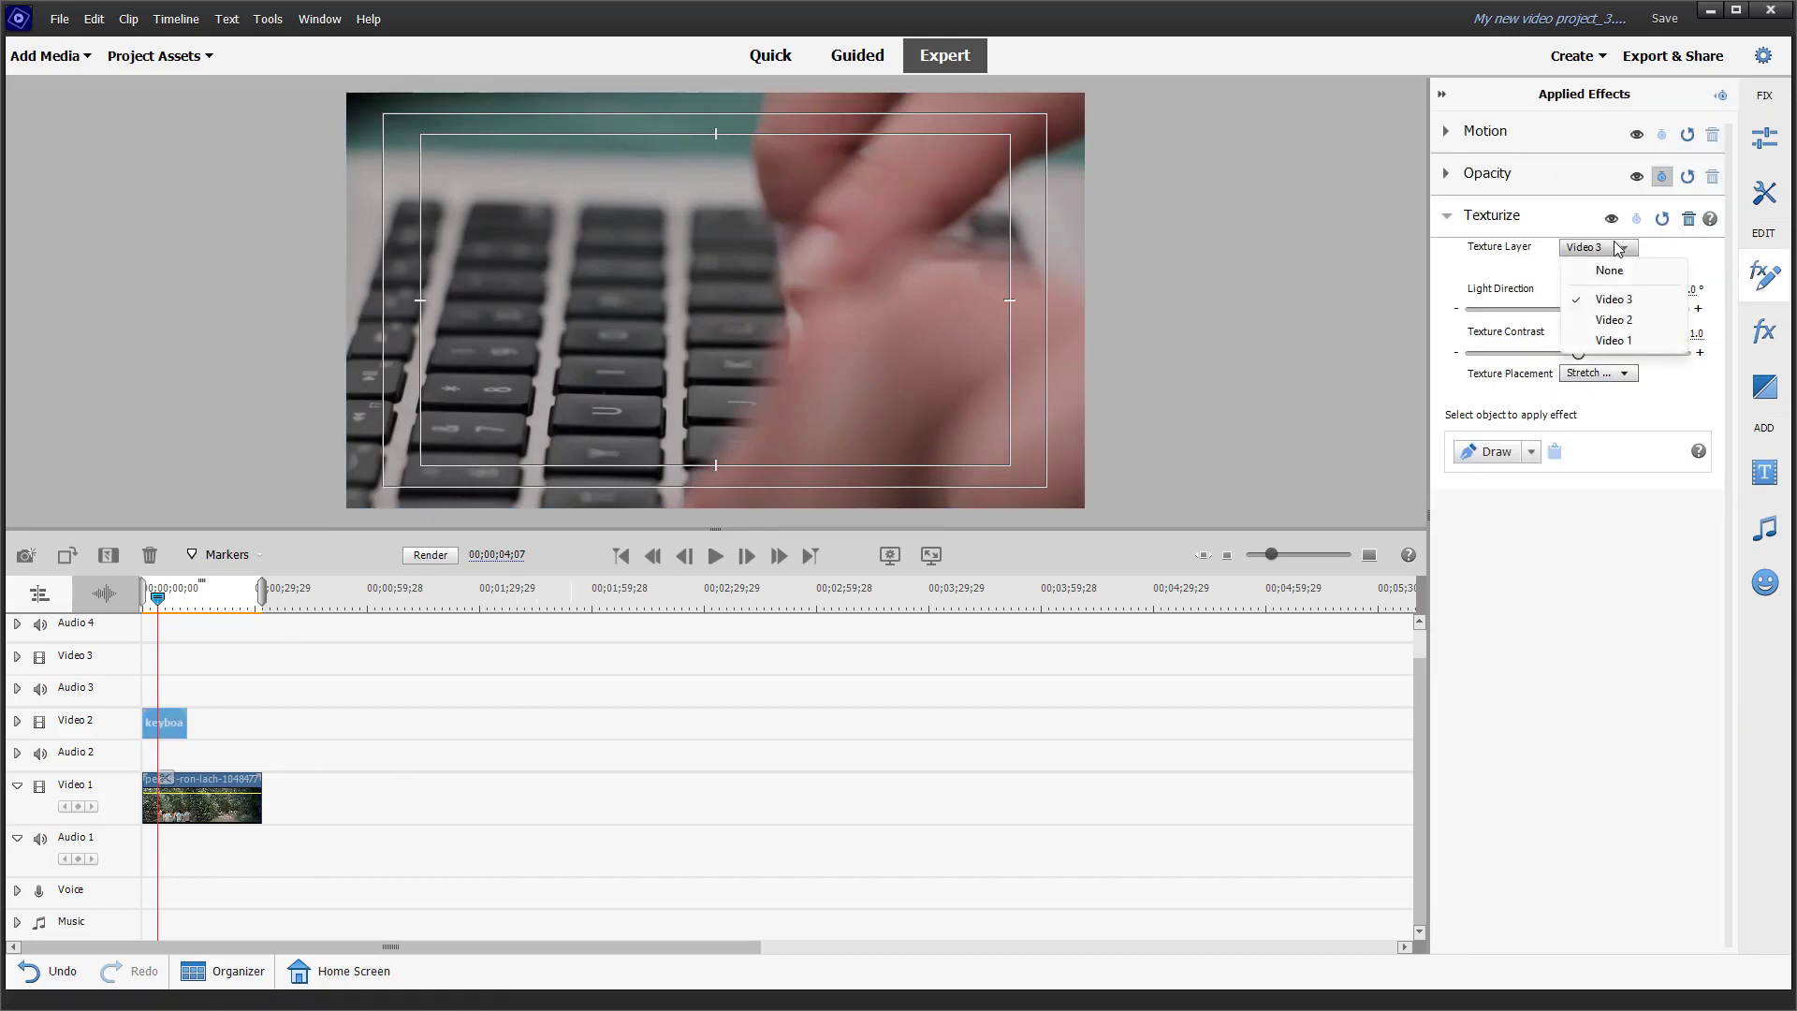
{"action": "left_click", "coordinate": [1616, 341]}
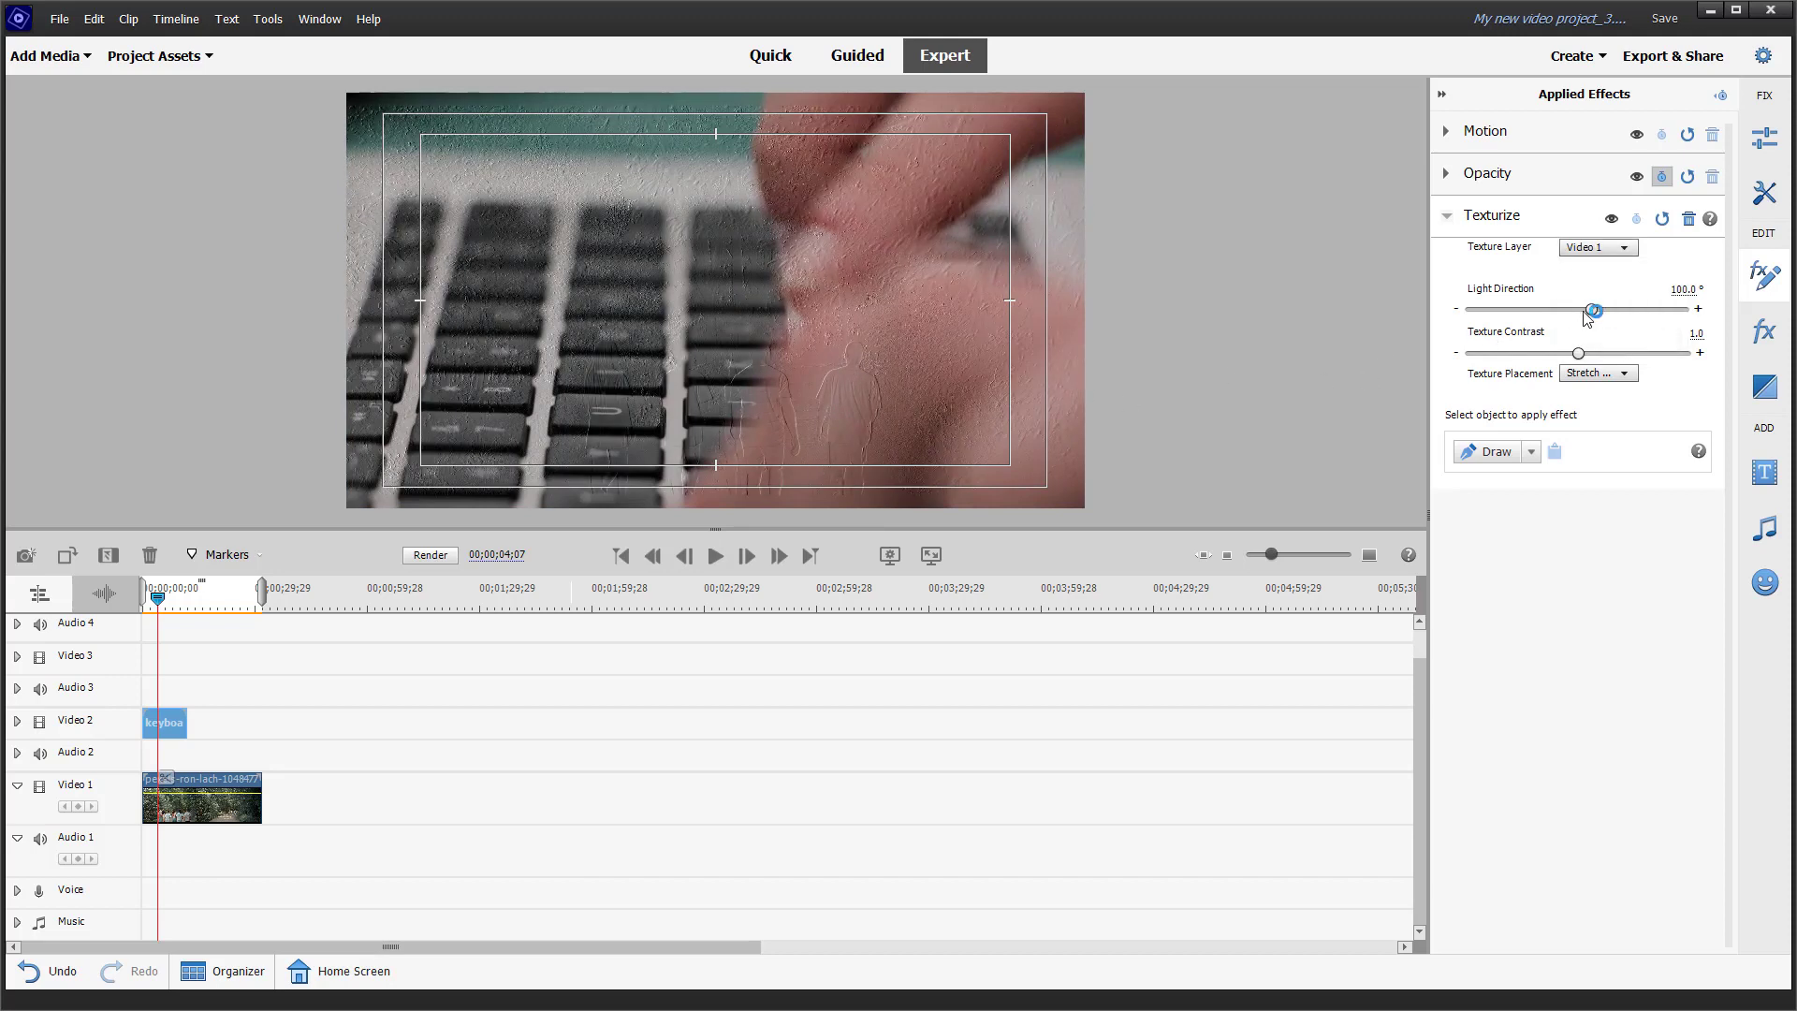
Step: Set the keyboard clip's Light Direction to 1x63.9° and Texture Contrast to 2.0, and try the Tile Texture placement
{"action": "left_click_drag", "start_coordinate": [1592, 311], "coordinate": [1640, 311]}
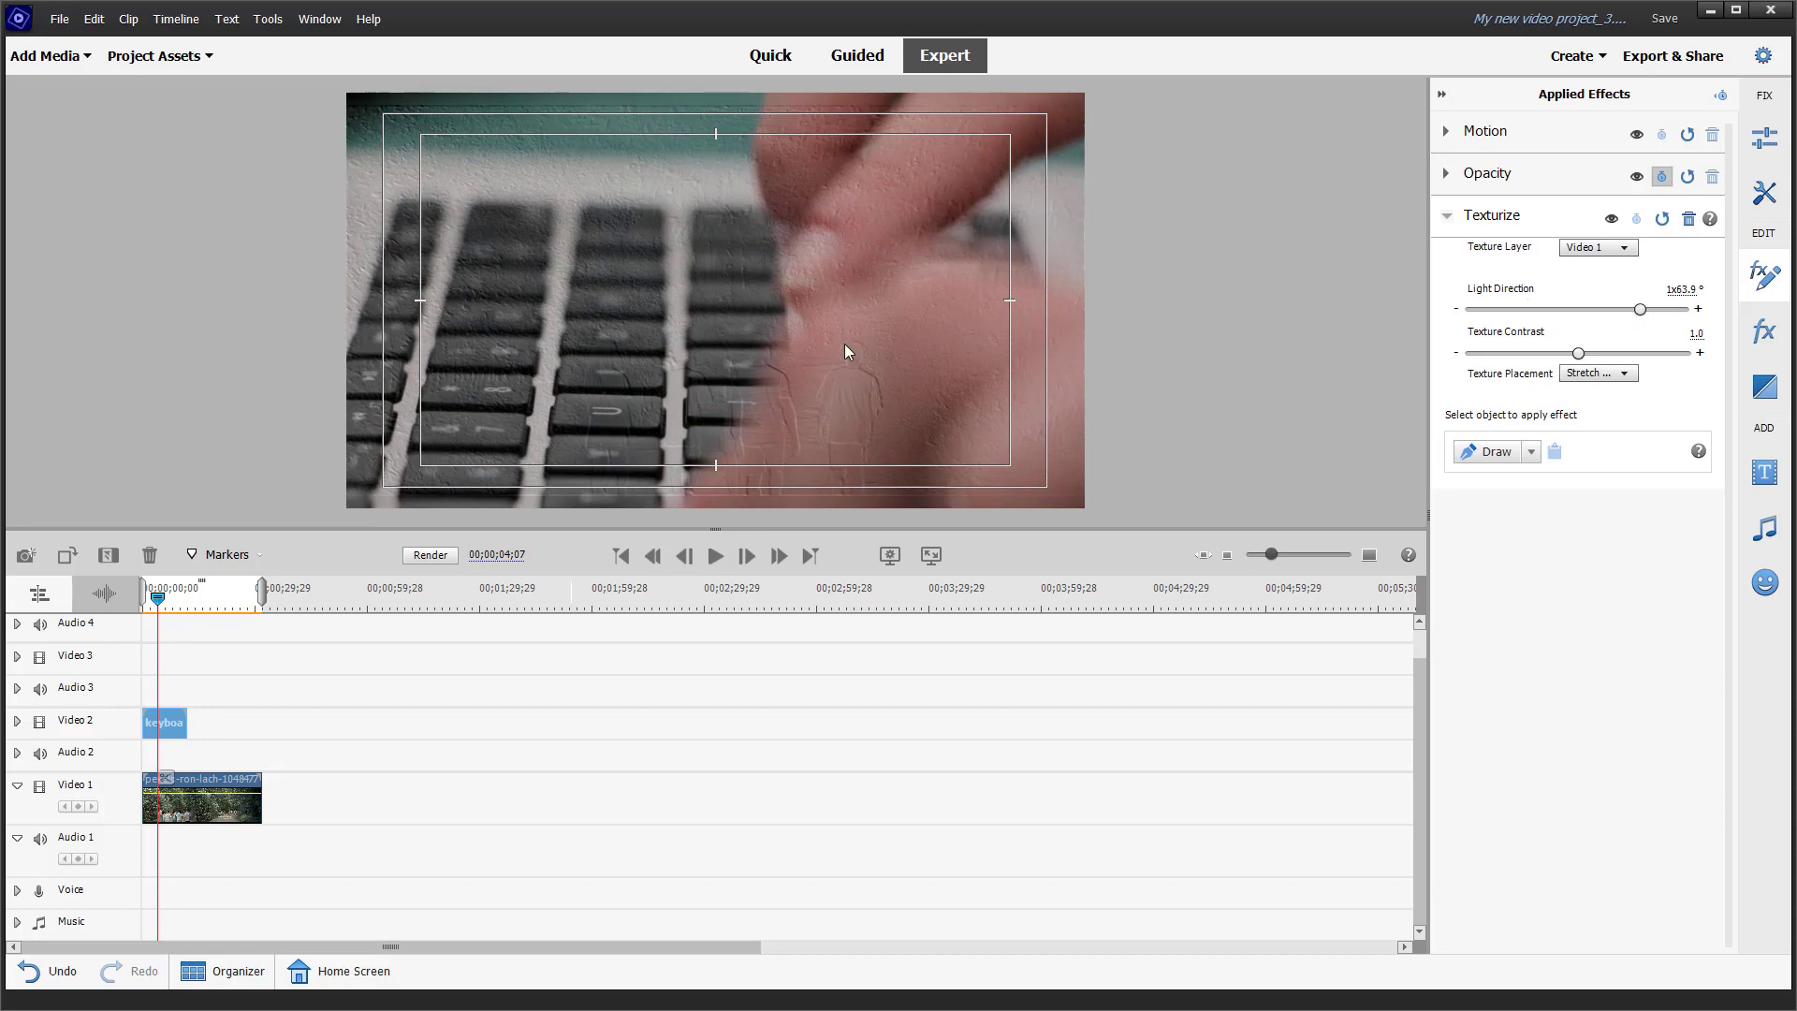
{"action": "left_click", "coordinate": [1604, 375]}
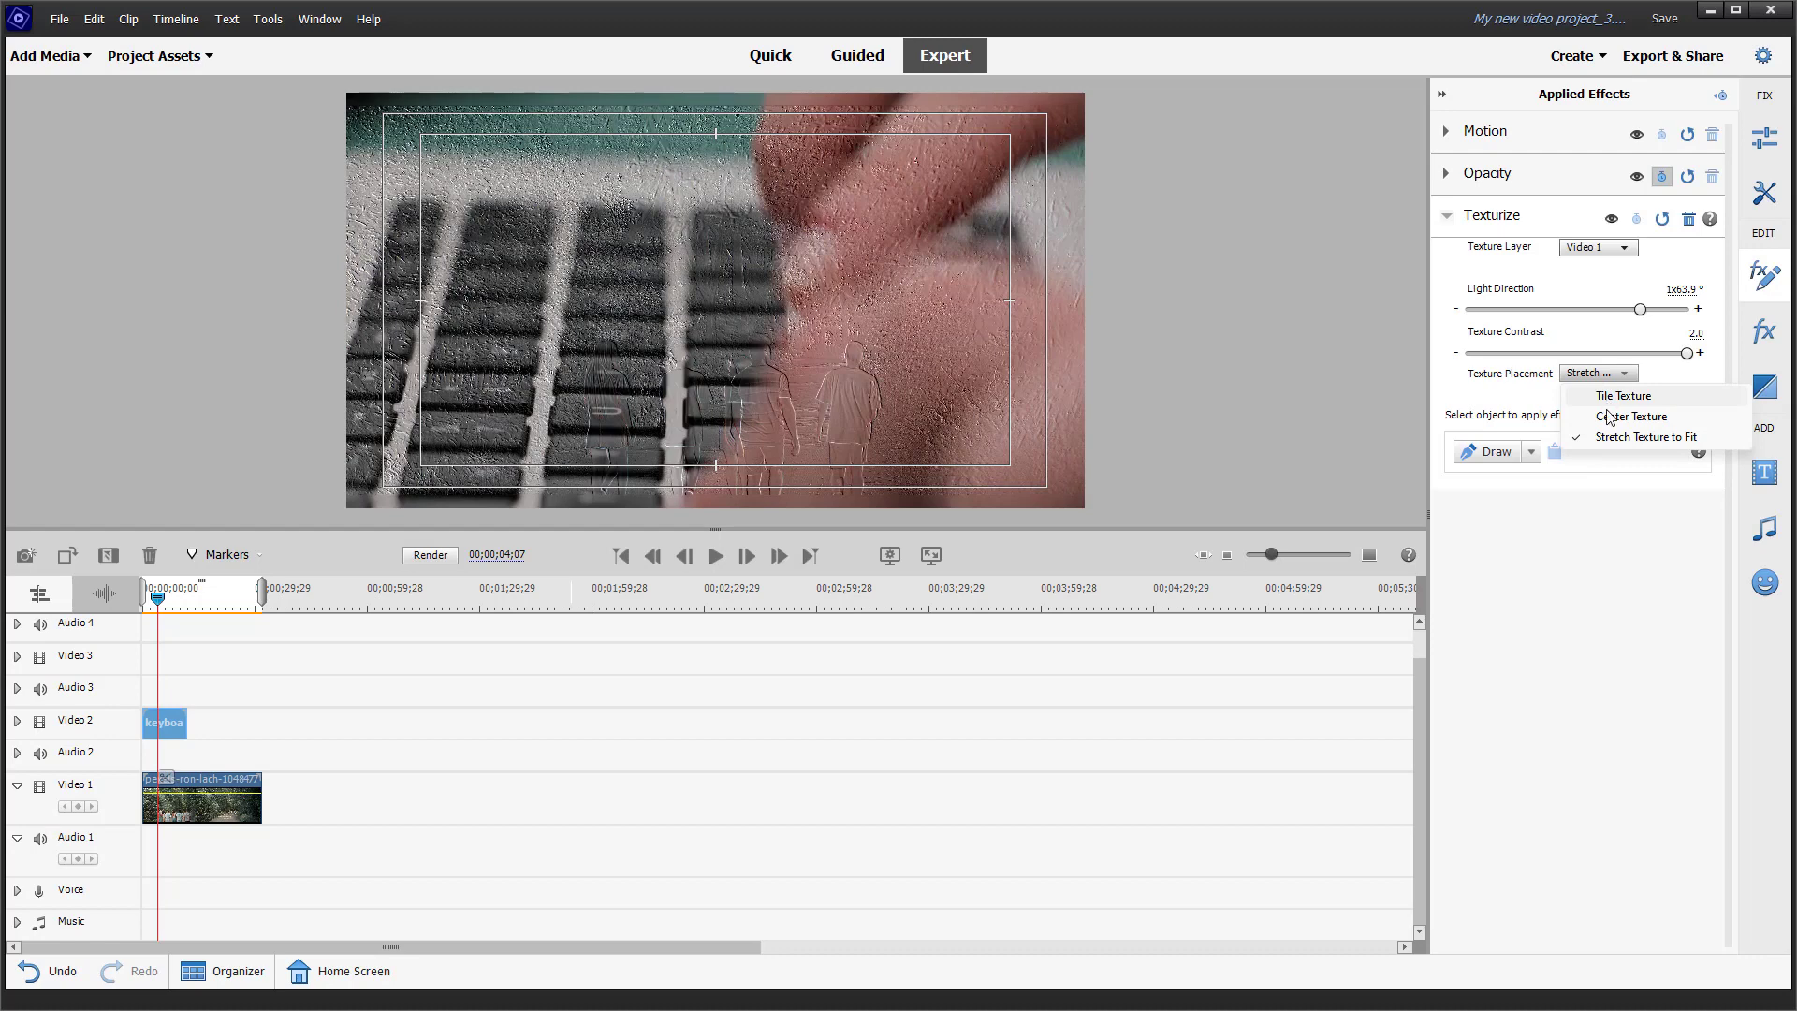
{"action": "left_click", "coordinate": [1622, 396]}
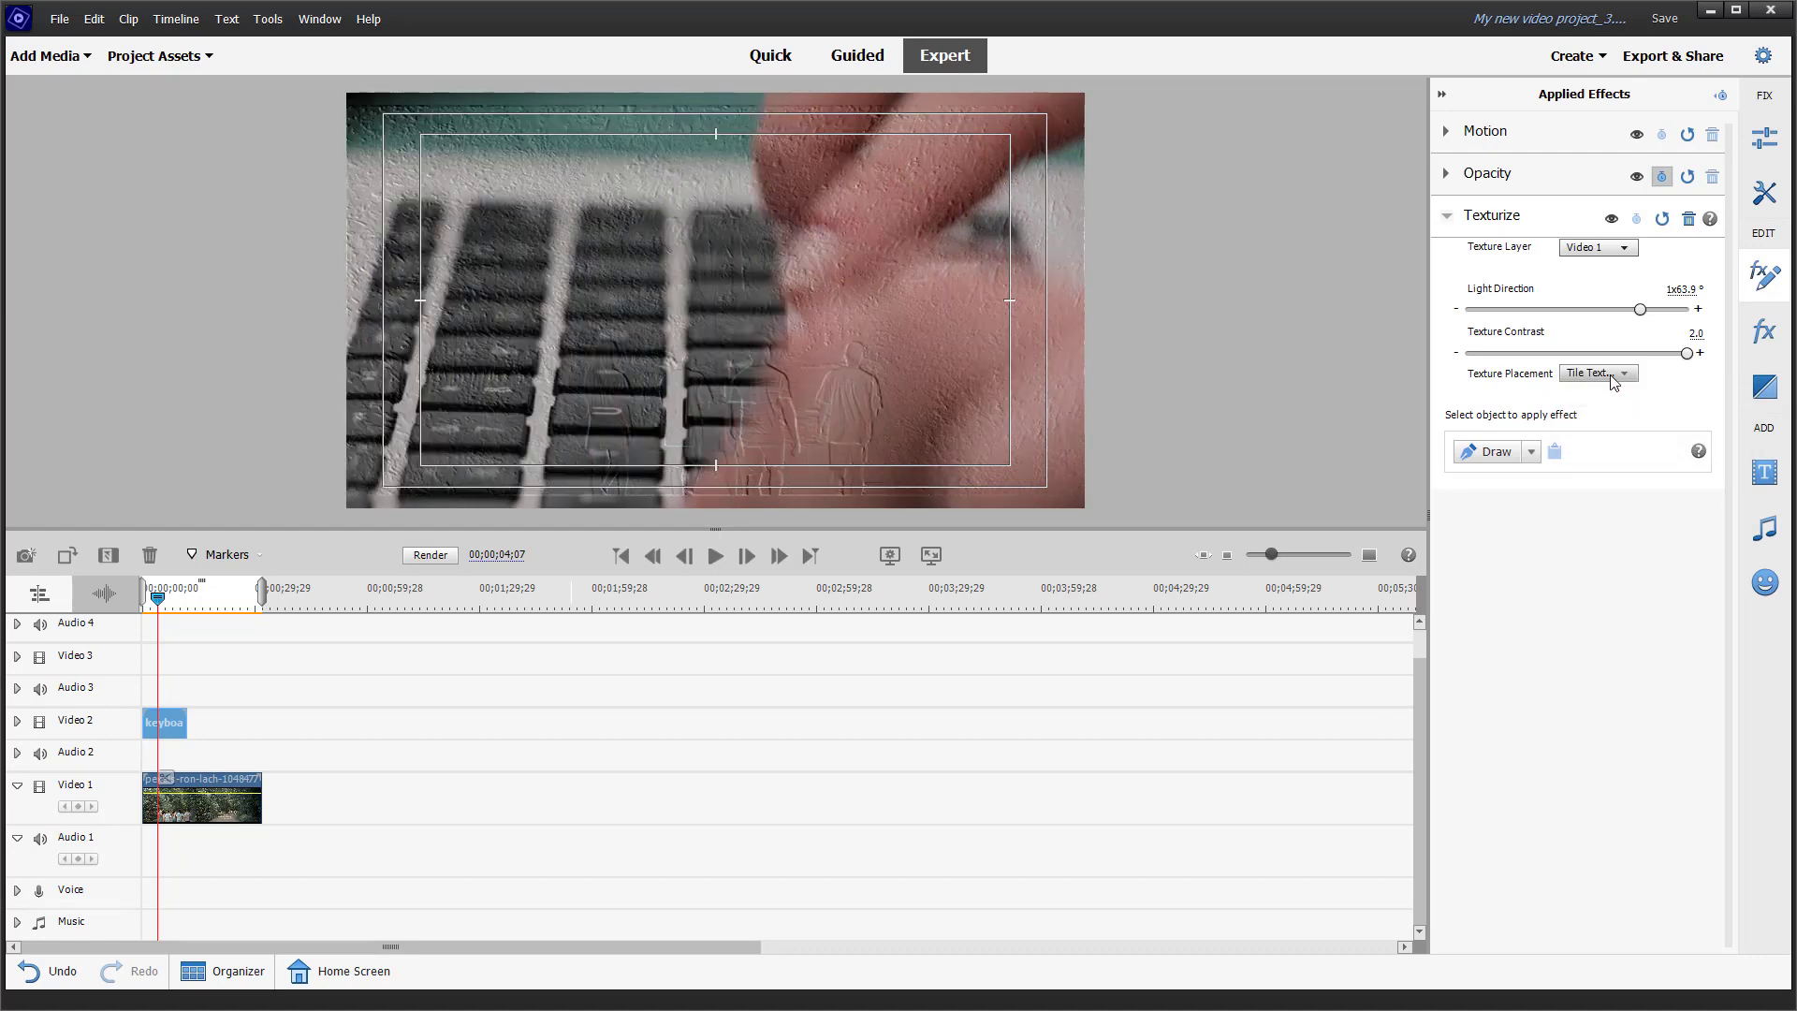
Step: Compare the Center Texture and Stretch Texture to Fit placements, finishing on Center Texture
{"action": "left_click", "coordinate": [1605, 373]}
{"action": "left_click", "coordinate": [1629, 417]}
{"action": "left_click", "coordinate": [1599, 373]}
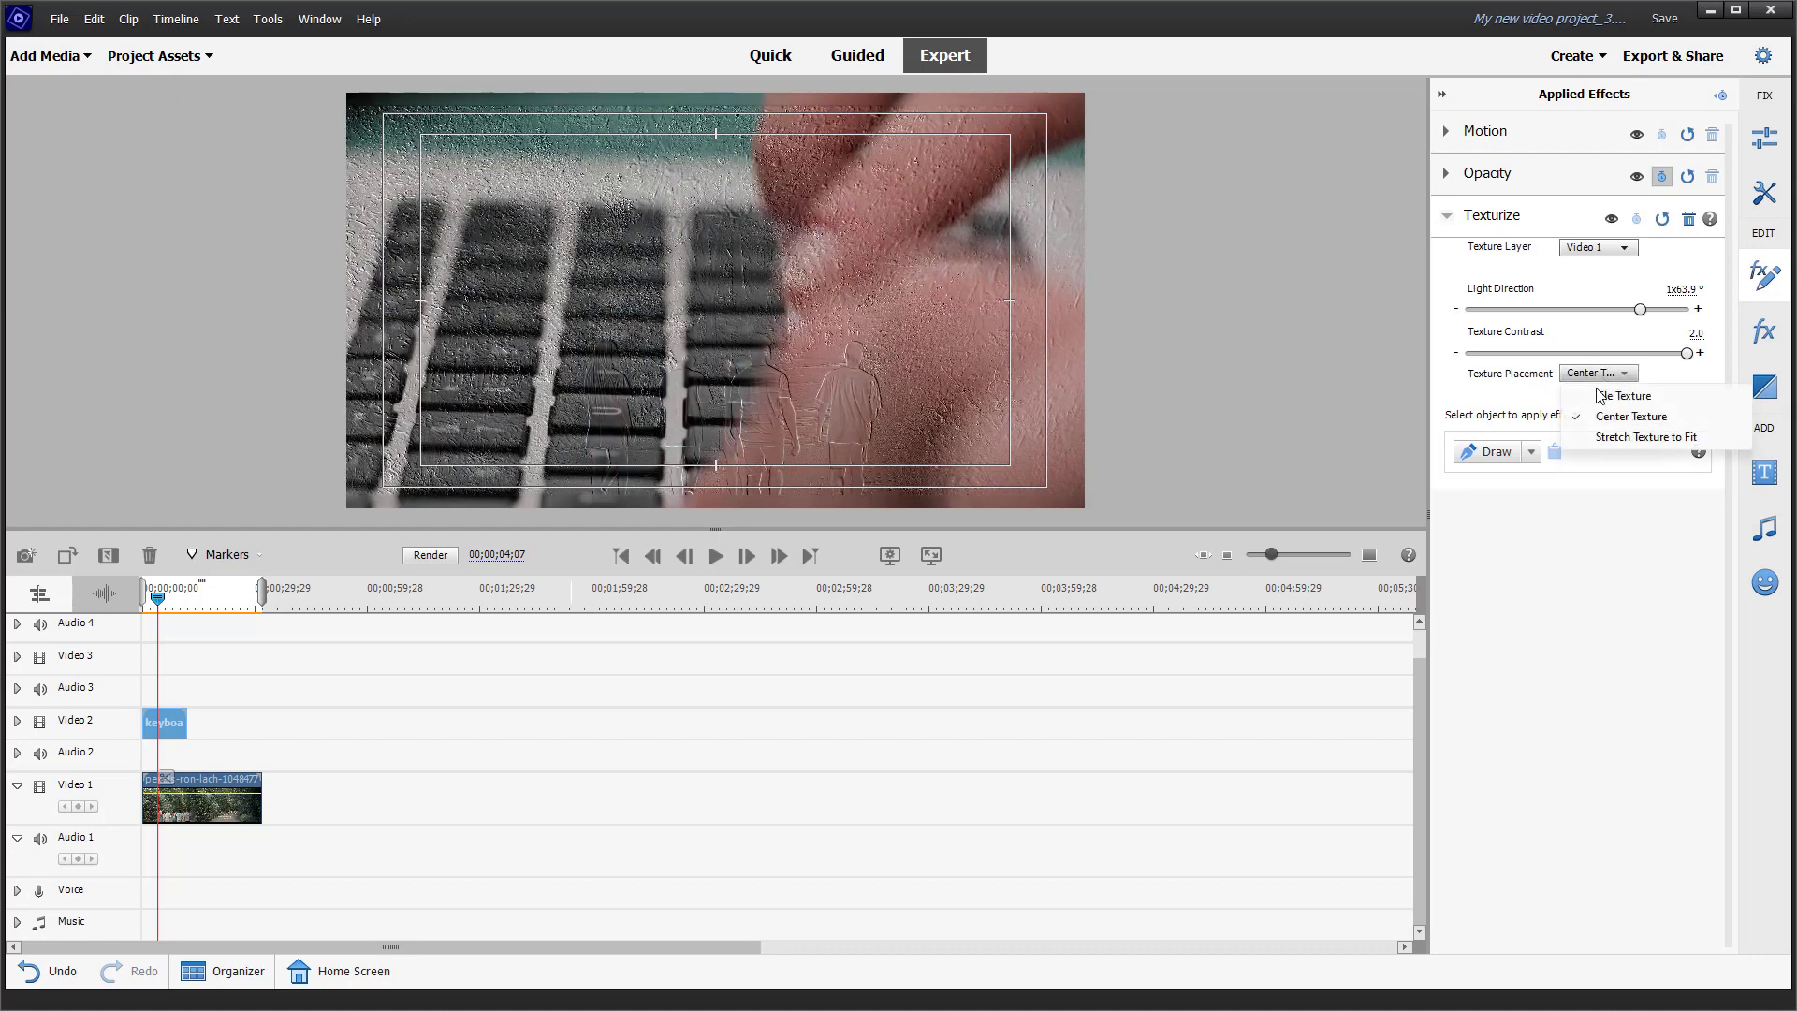
{"action": "left_click", "coordinate": [1610, 437]}
{"action": "left_click", "coordinate": [1611, 376]}
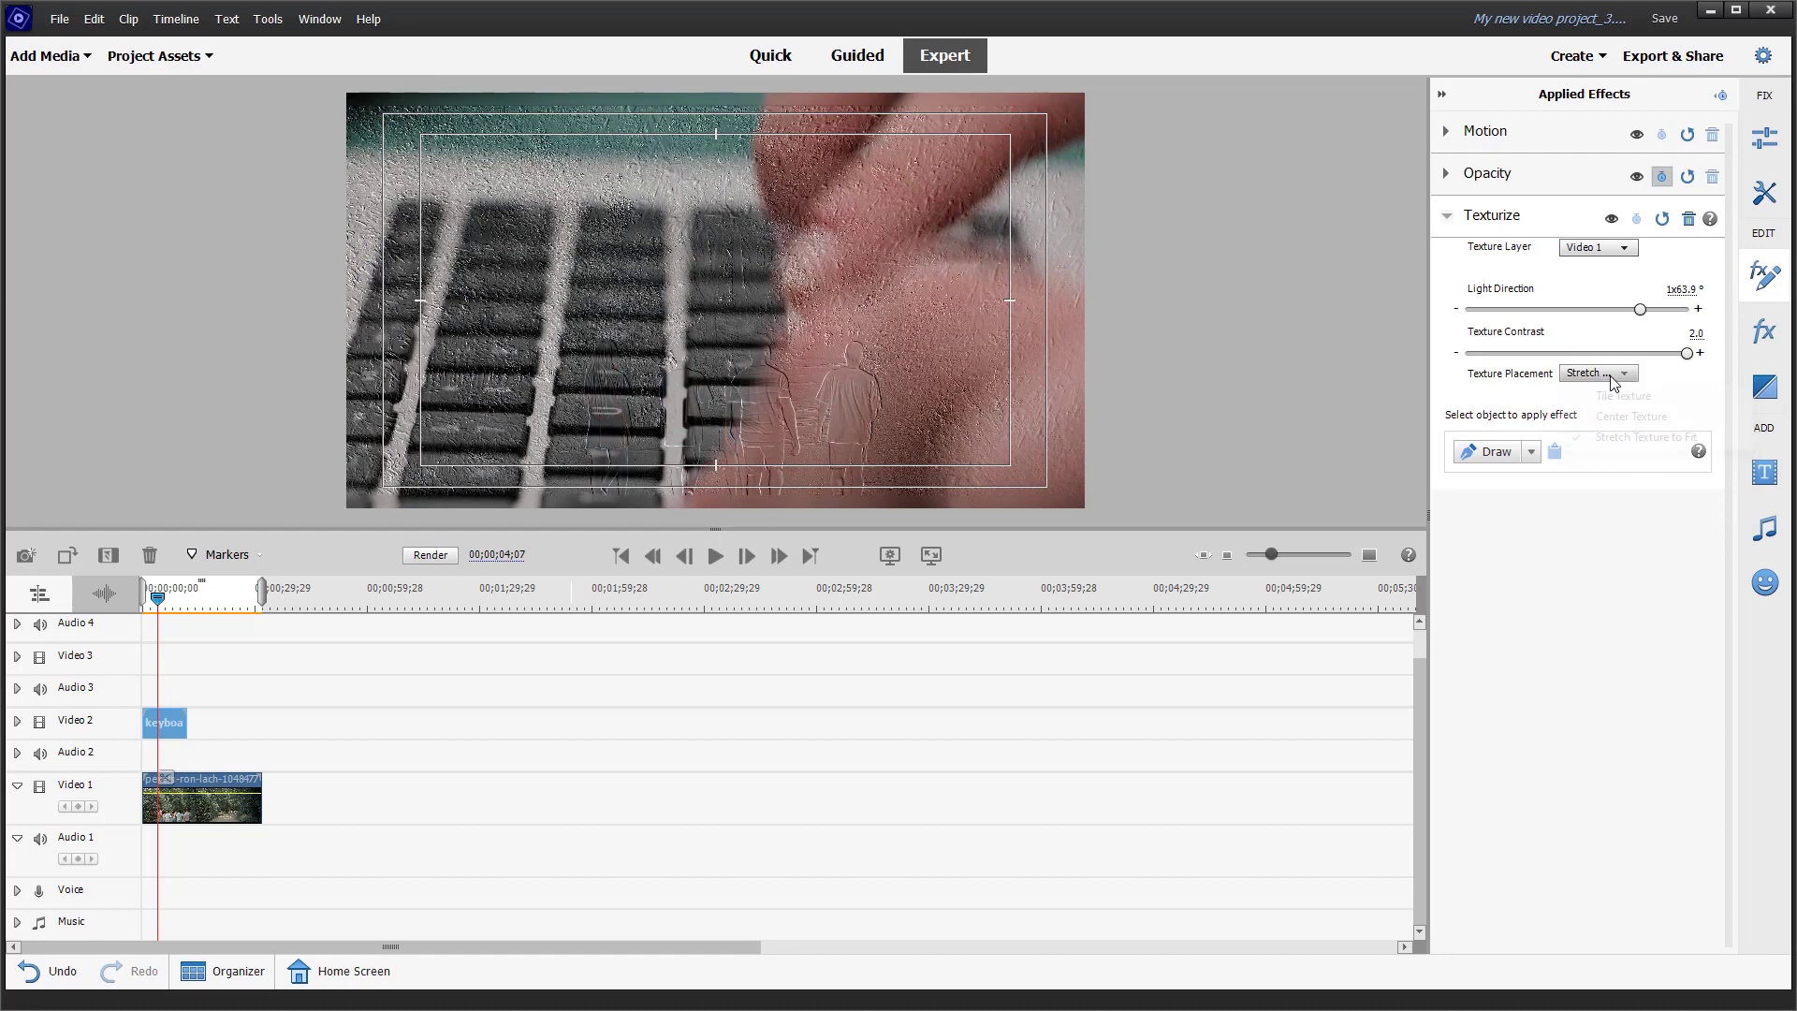
{"action": "left_click", "coordinate": [1629, 417]}
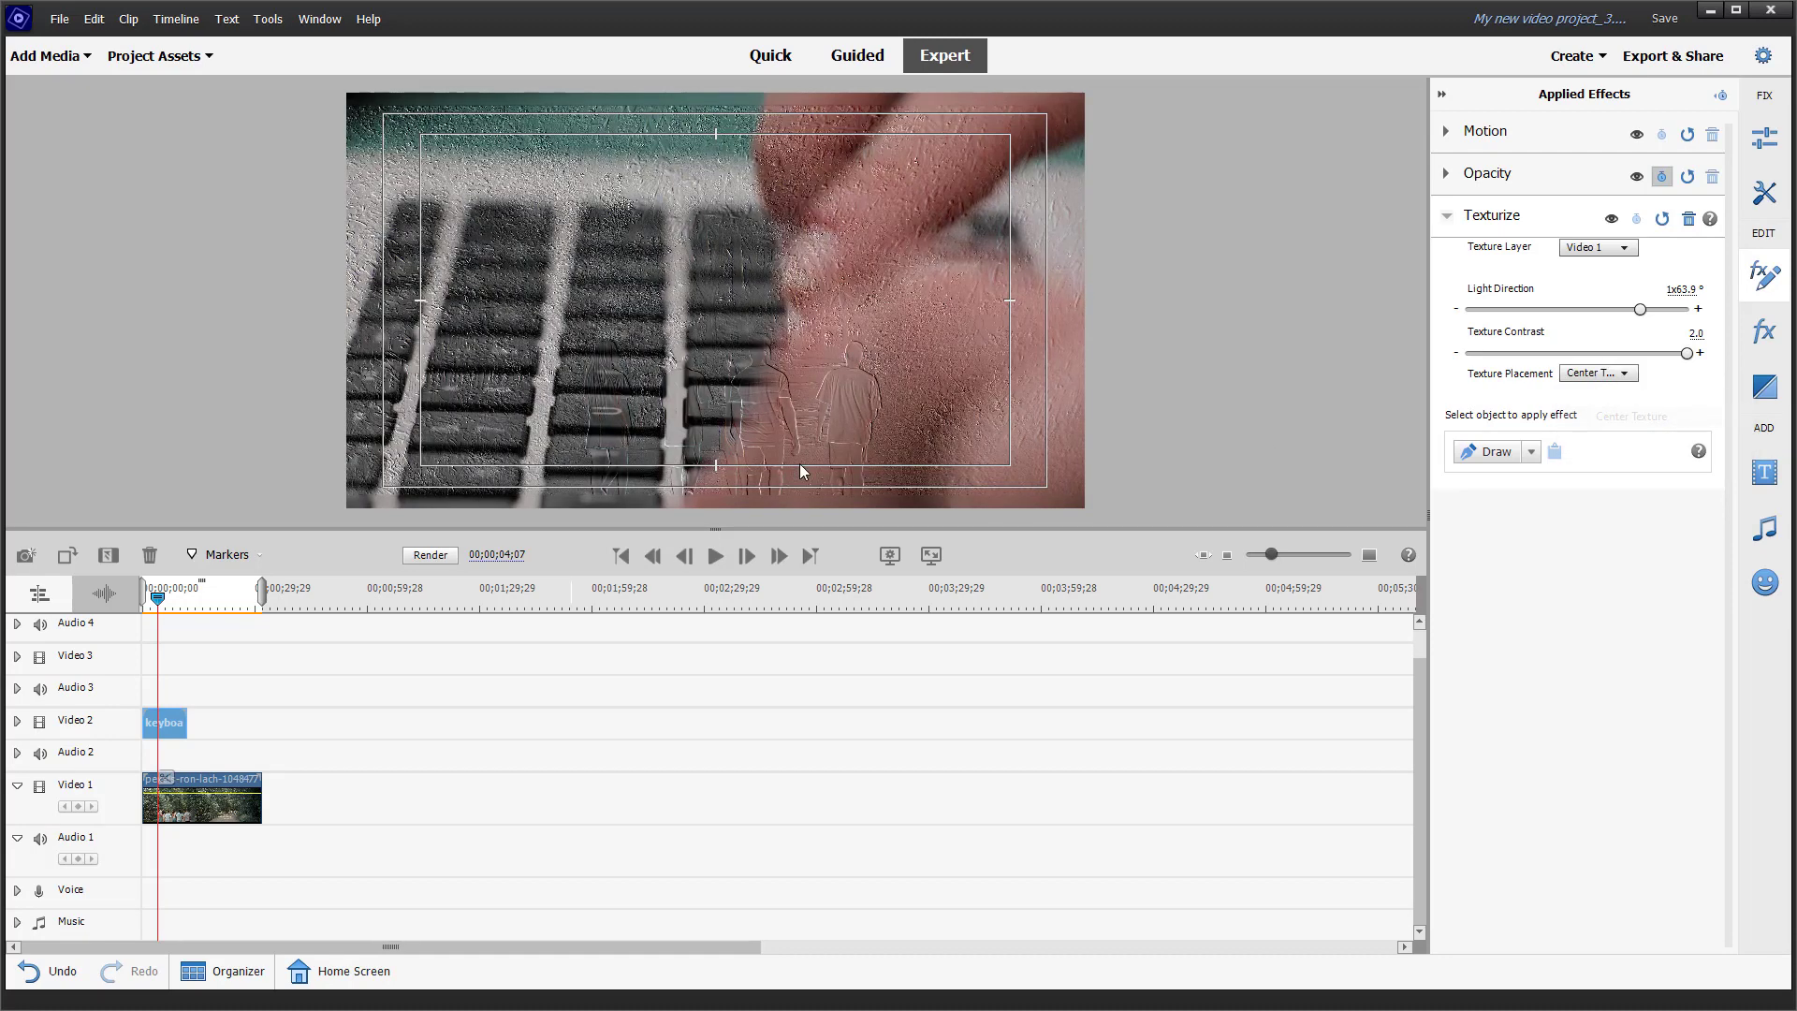
Step: Preview the texturized keyboard clip and return the playhead to the start of the timeline
{"action": "left_click", "coordinate": [716, 556]}
{"action": "left_click", "coordinate": [716, 556]}
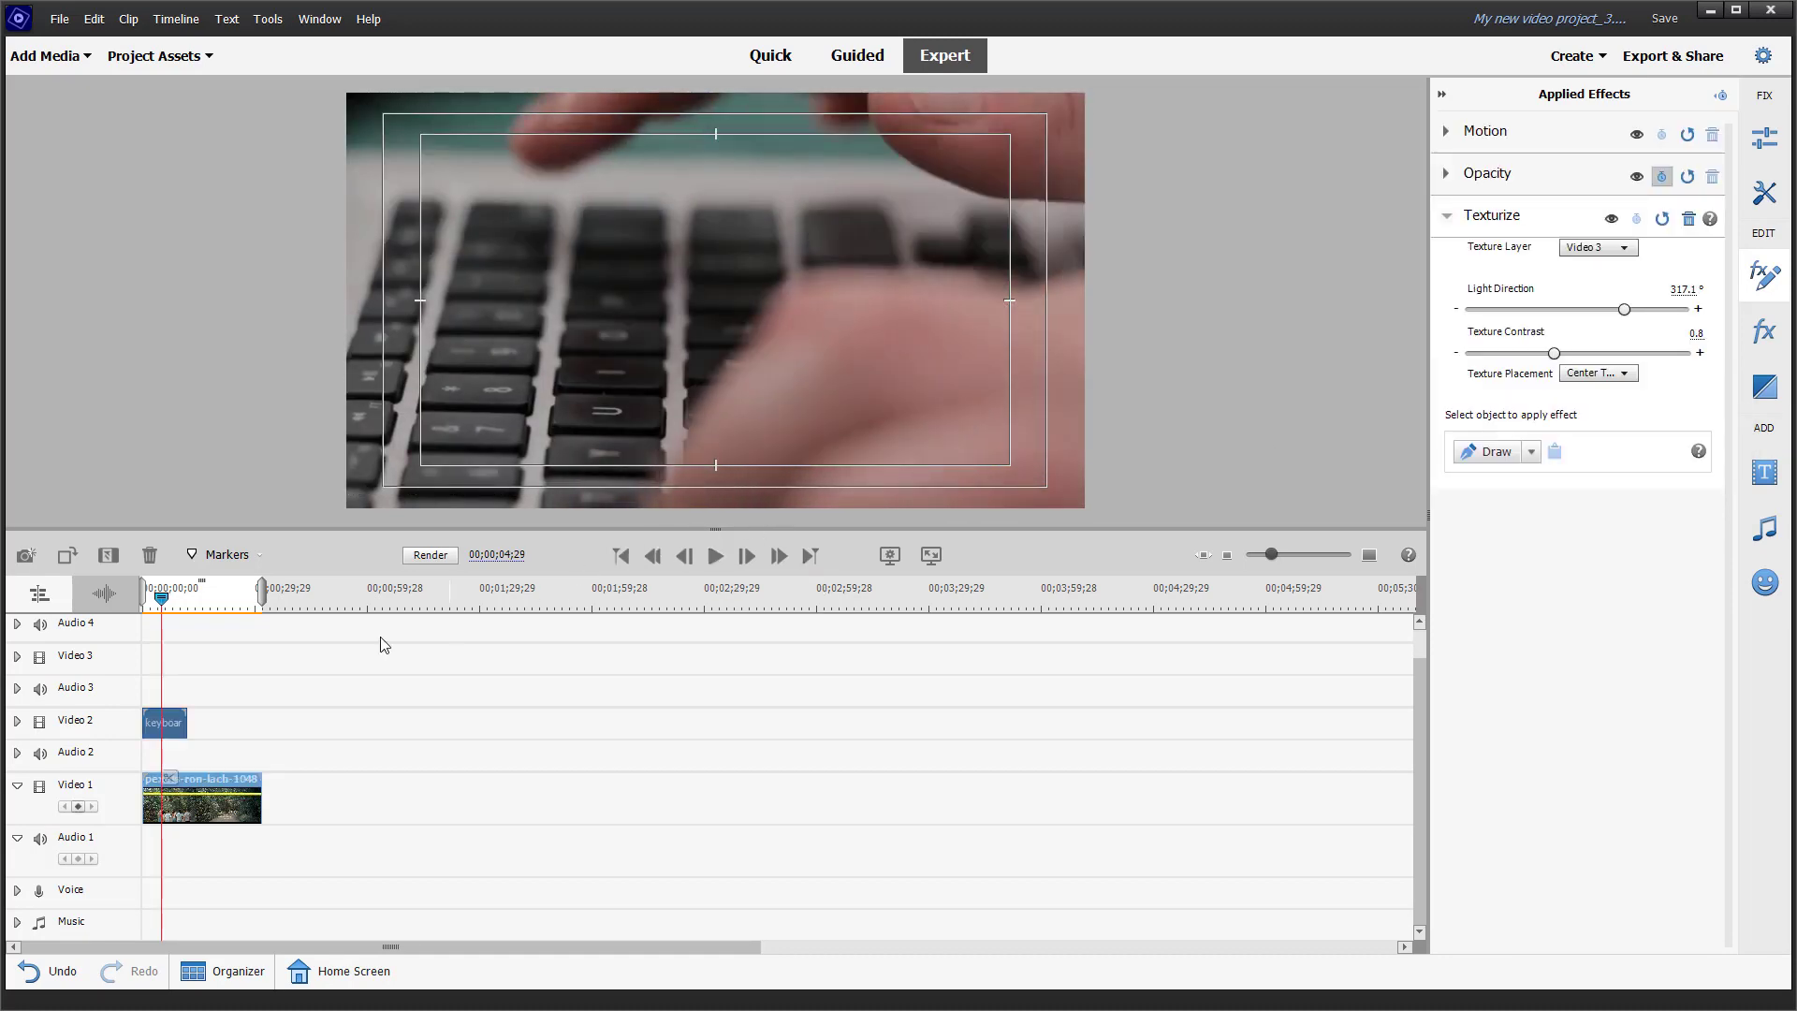
{"action": "left_click", "coordinate": [145, 602]}
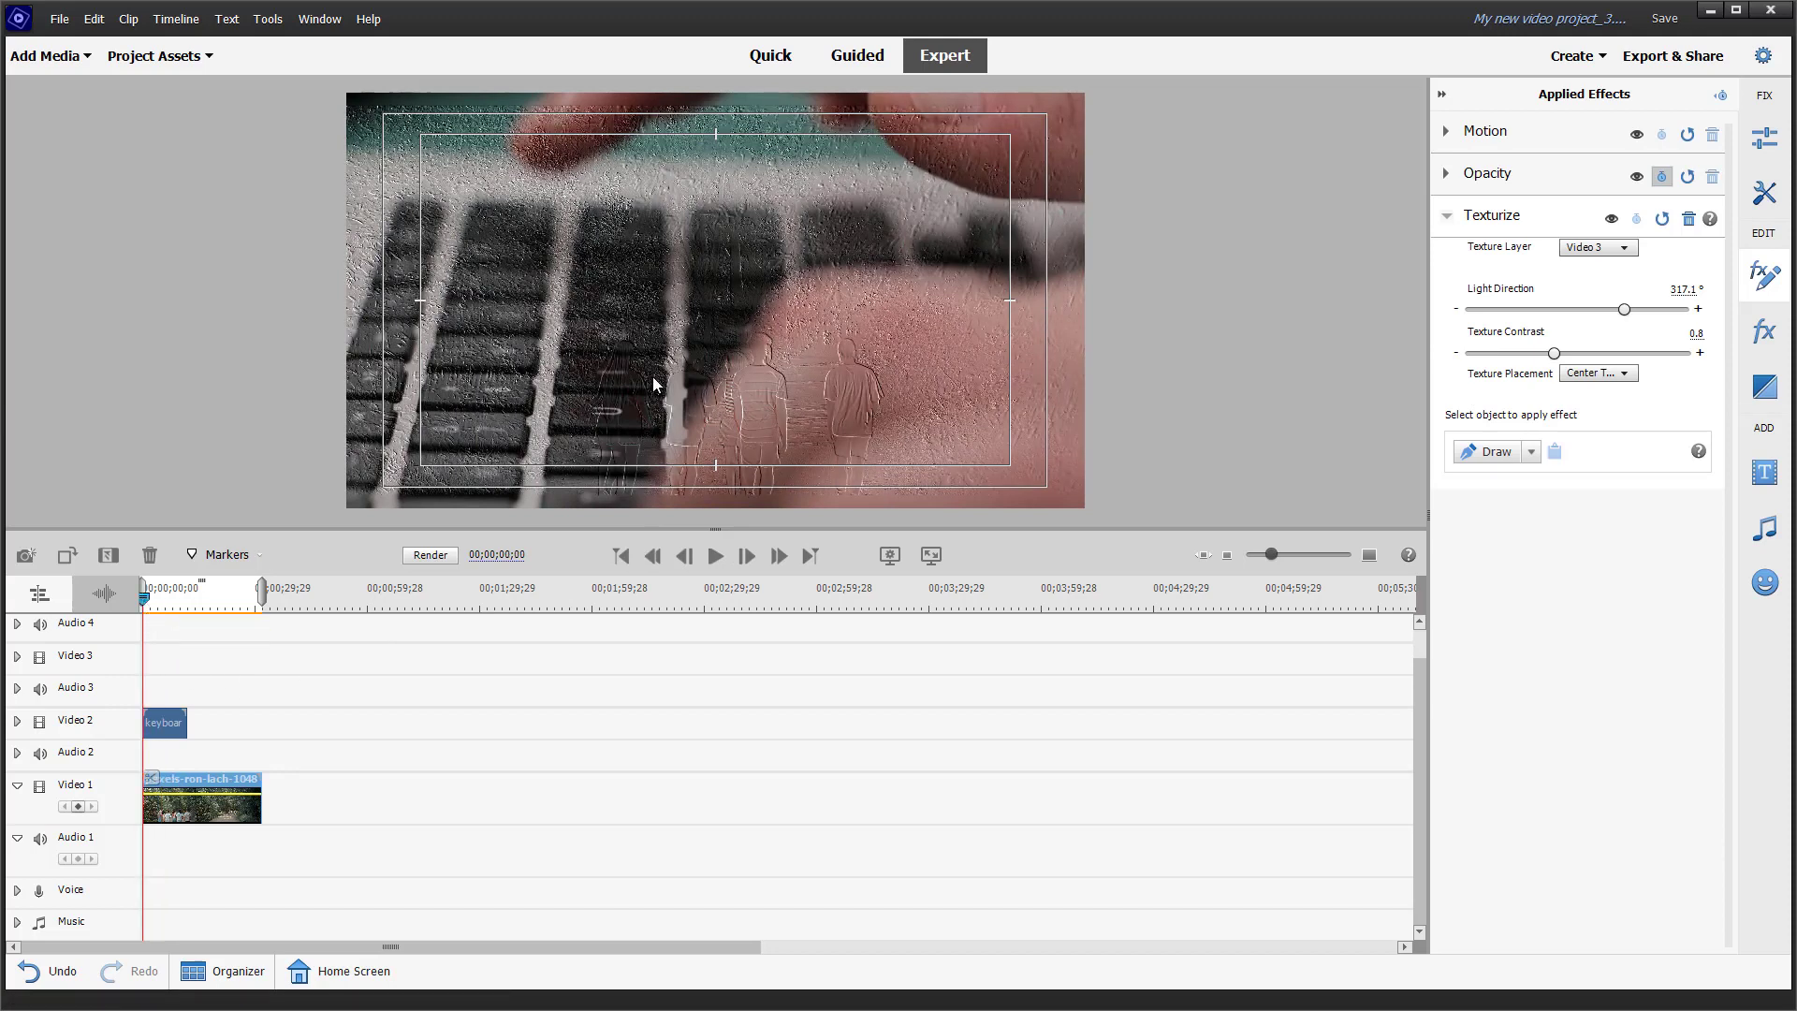